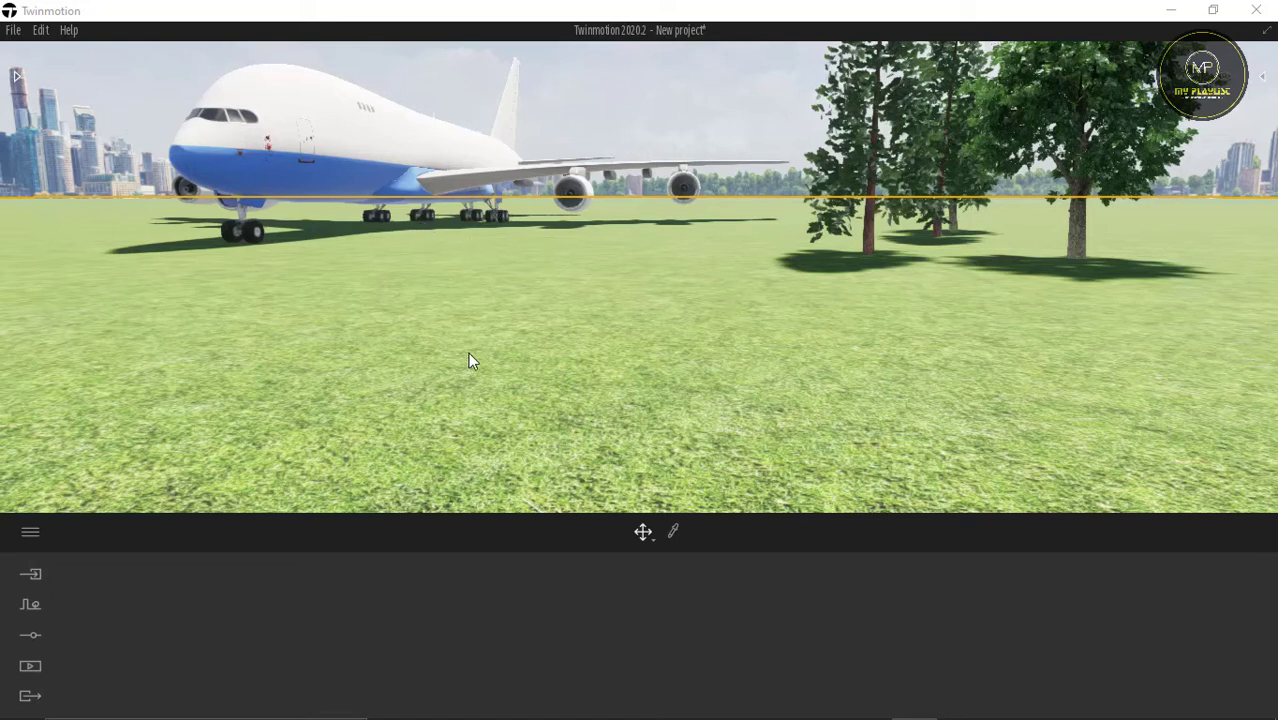
Open the library's Animators tools and examine the rotator objects it offers.
{"action": "left_click", "coordinate": [17, 78]}
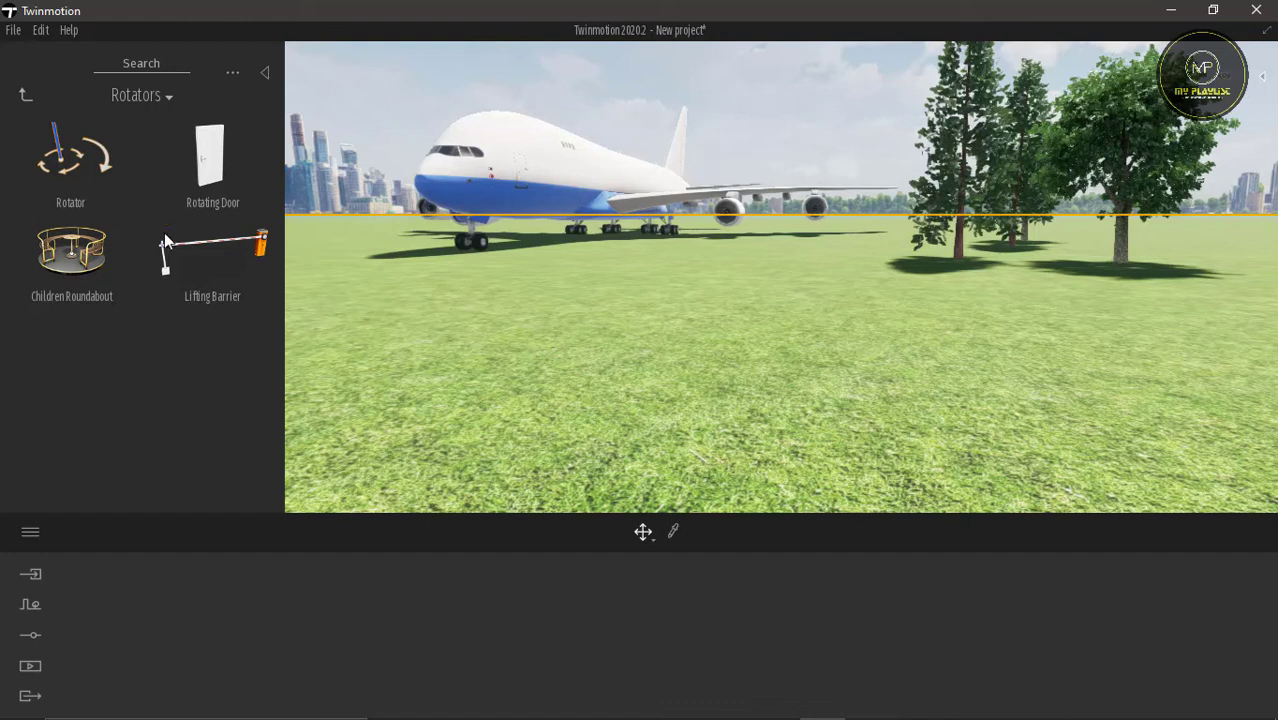
{"action": "left_click", "coordinate": [28, 96]}
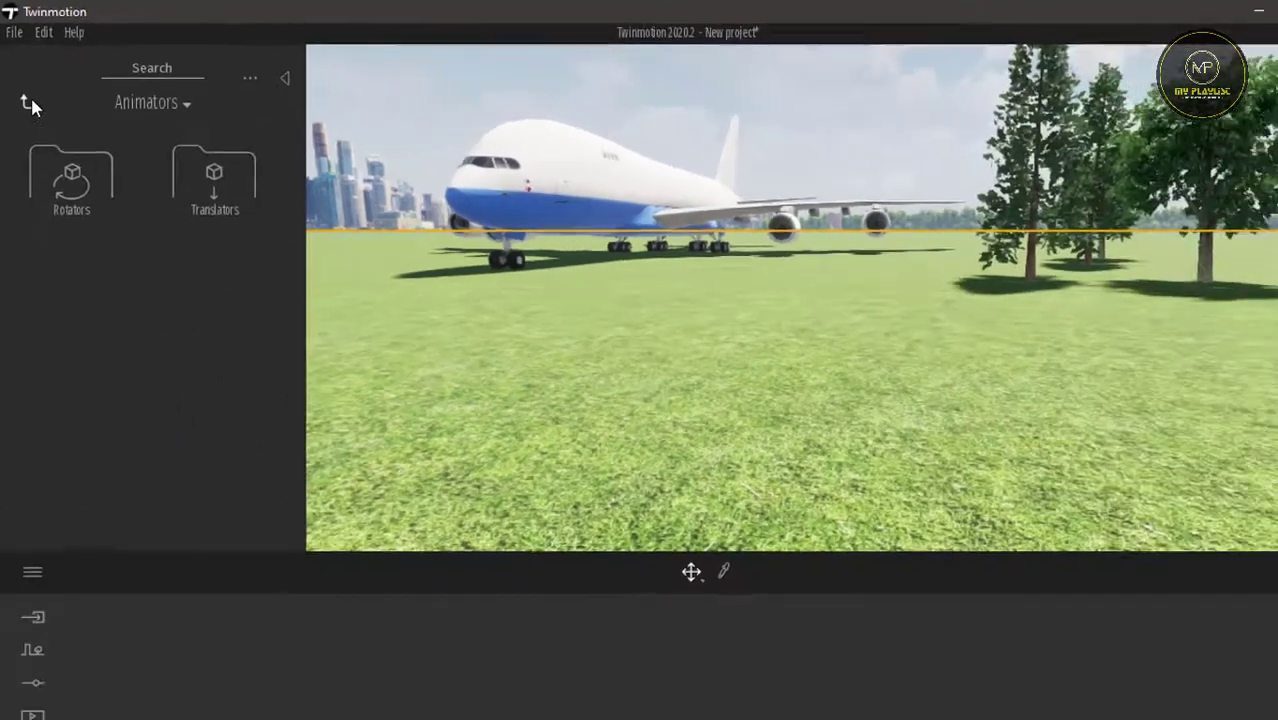
{"action": "left_click", "coordinate": [49, 183]}
{"action": "left_click", "coordinate": [27, 94]}
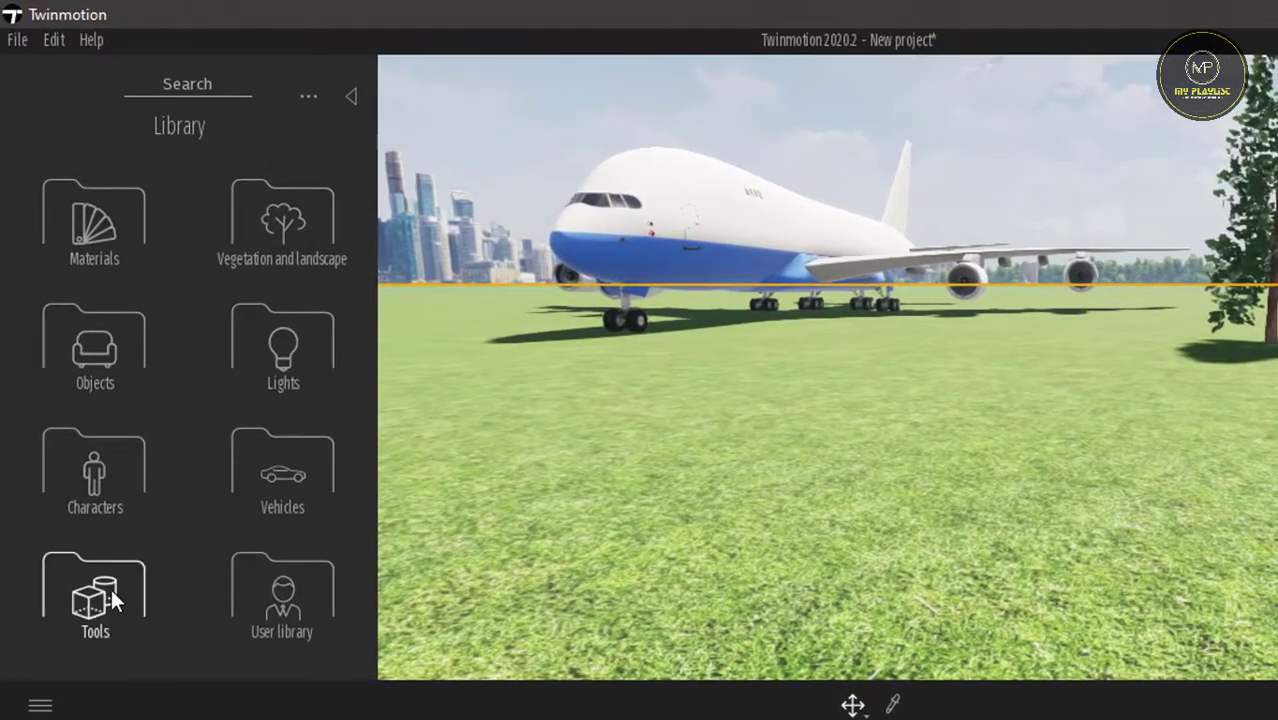
{"action": "left_click", "coordinate": [112, 590]}
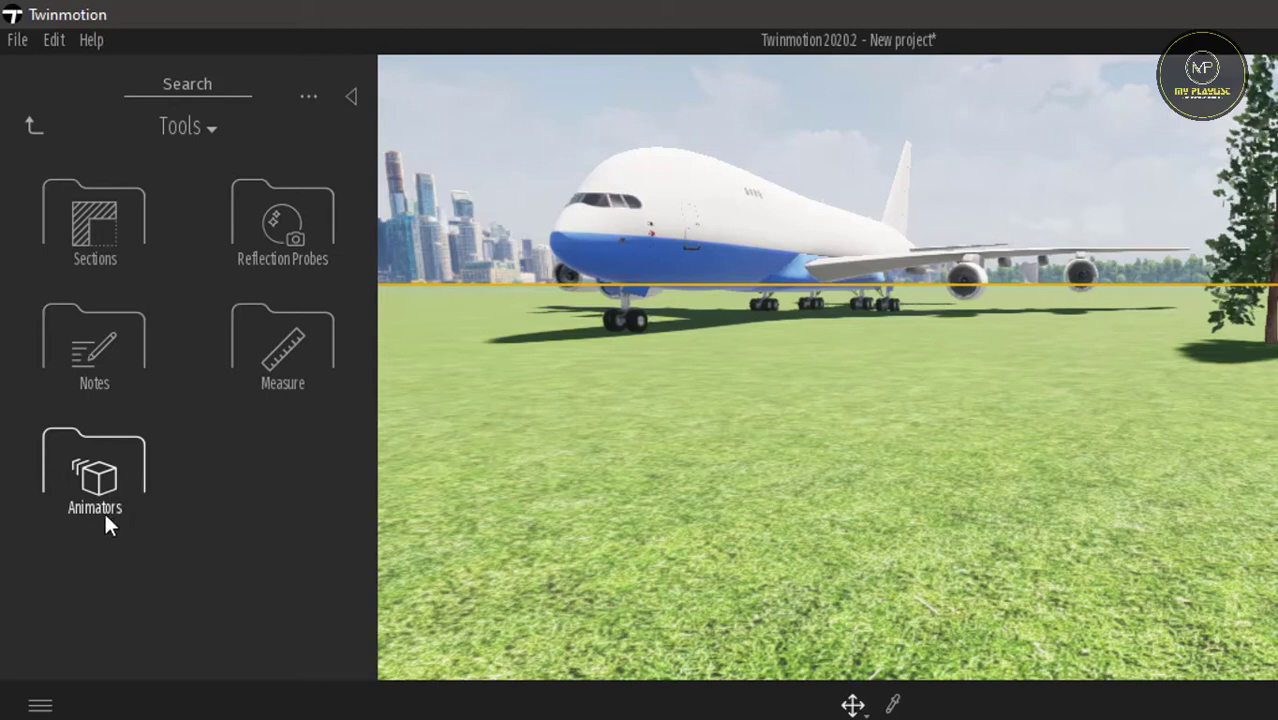
{"action": "left_click", "coordinate": [112, 475]}
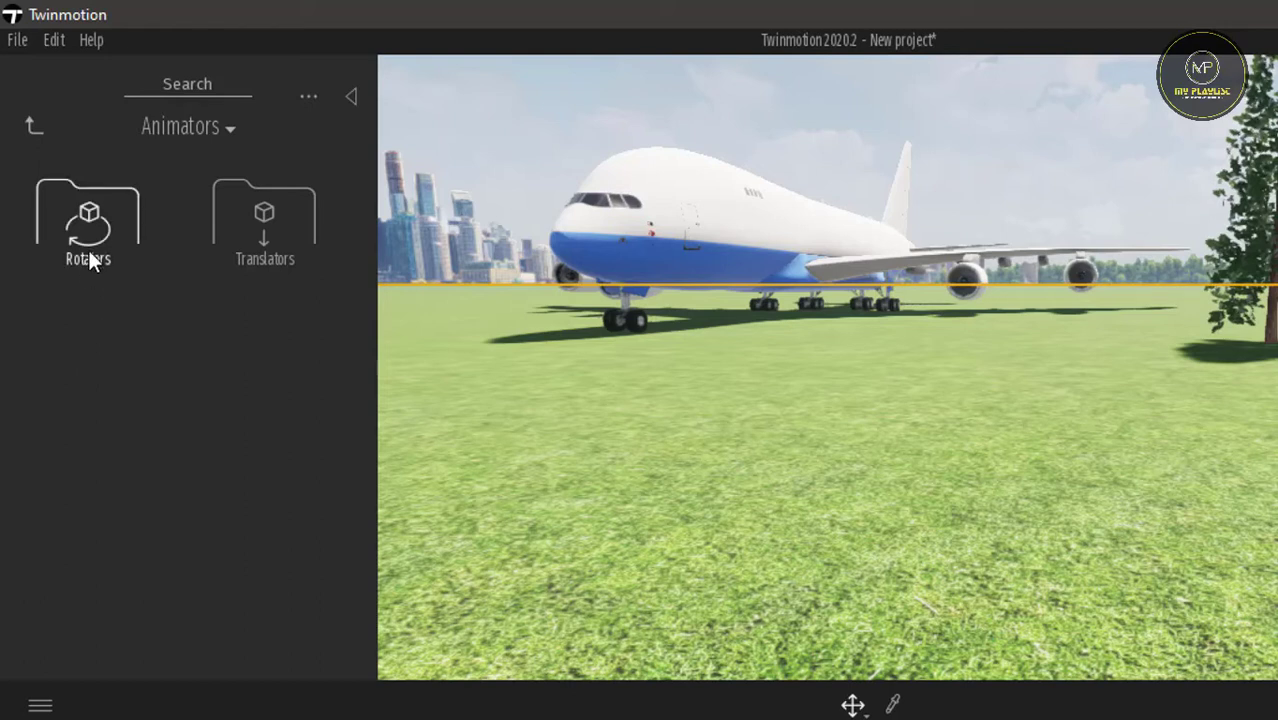
{"action": "left_click", "coordinate": [100, 218]}
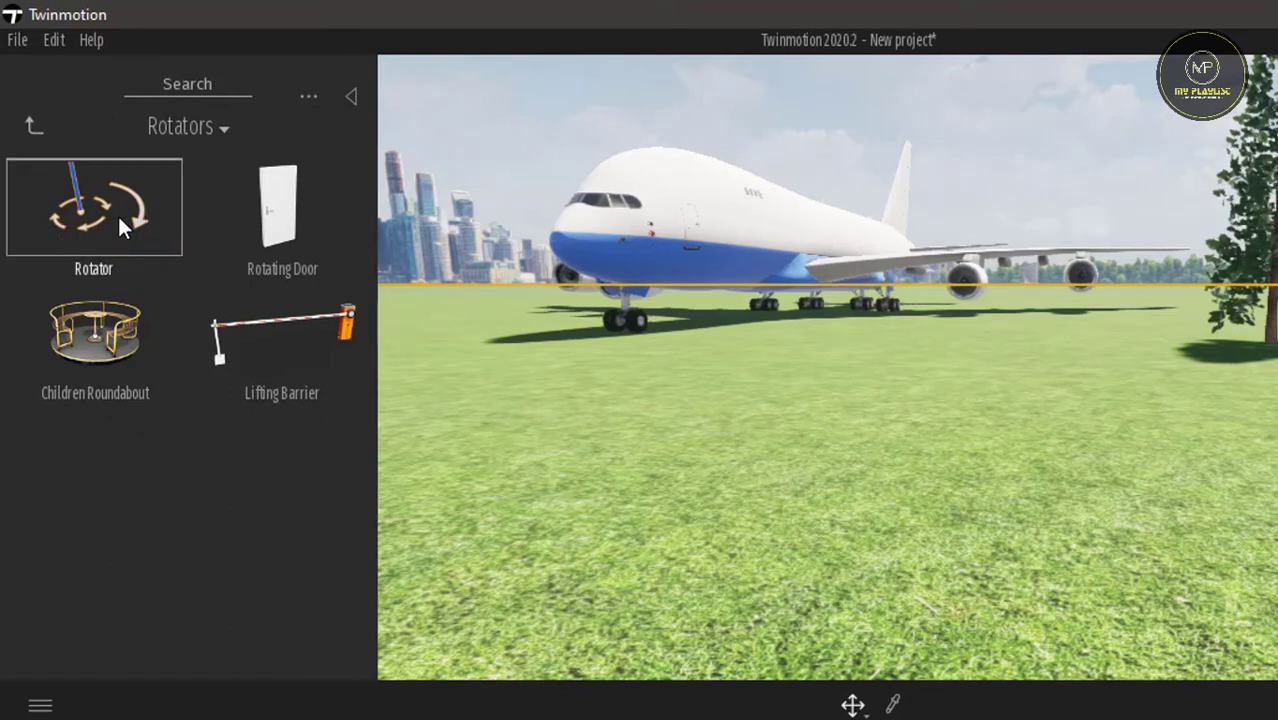
Place a Sliding Door from the translators on the grass to view its hierarchy, and delete it from the scene.
{"action": "left_click", "coordinate": [30, 128]}
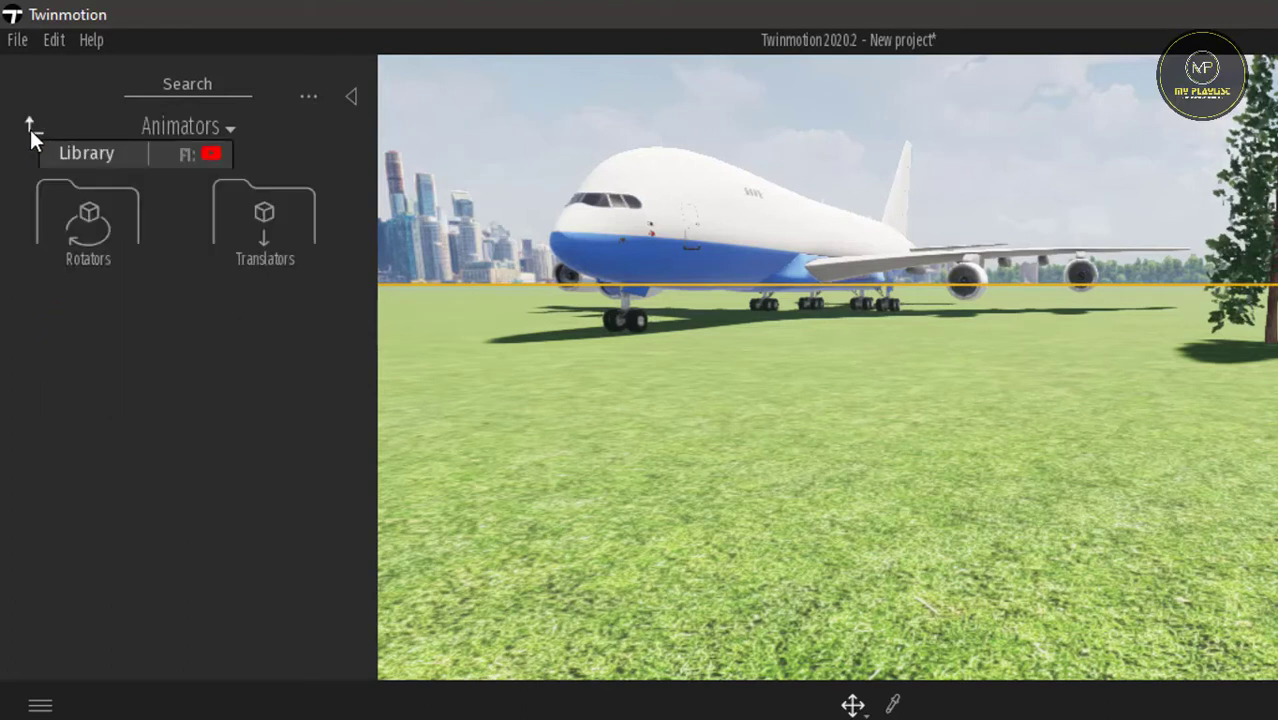
{"action": "left_click", "coordinate": [217, 211]}
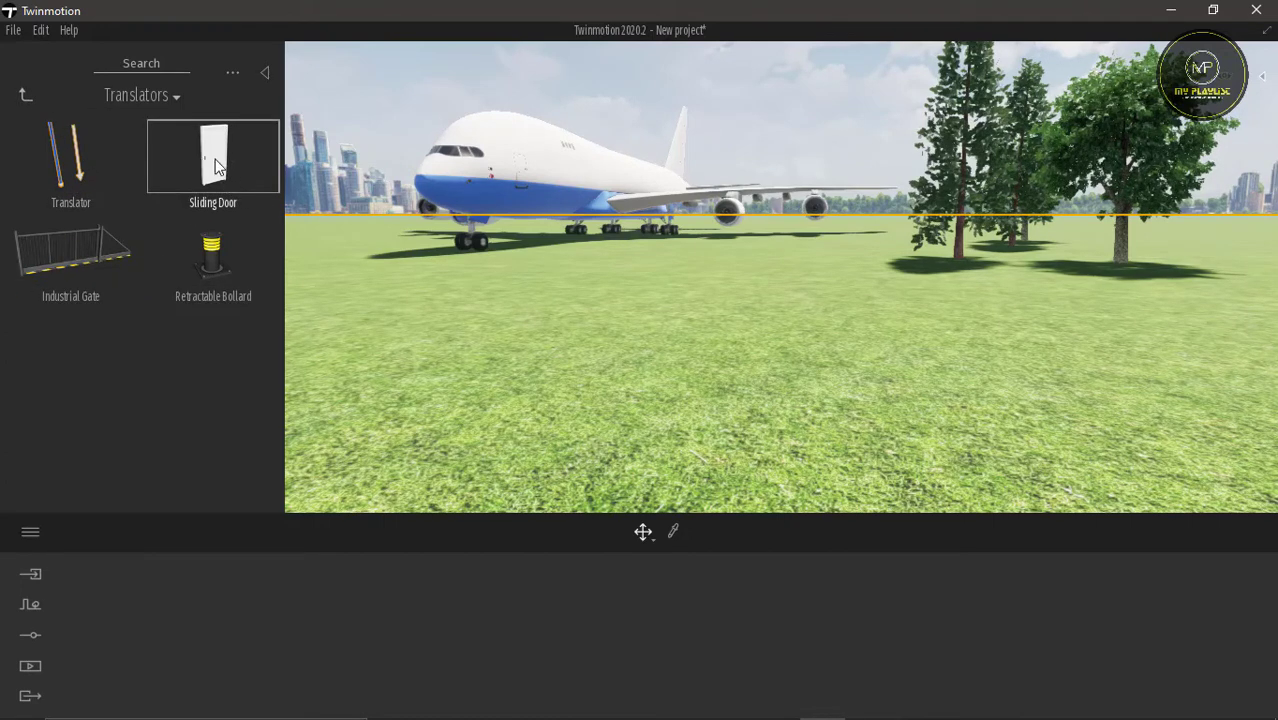
{"action": "left_click_drag", "start_coordinate": [212, 162], "coordinate": [662, 400]}
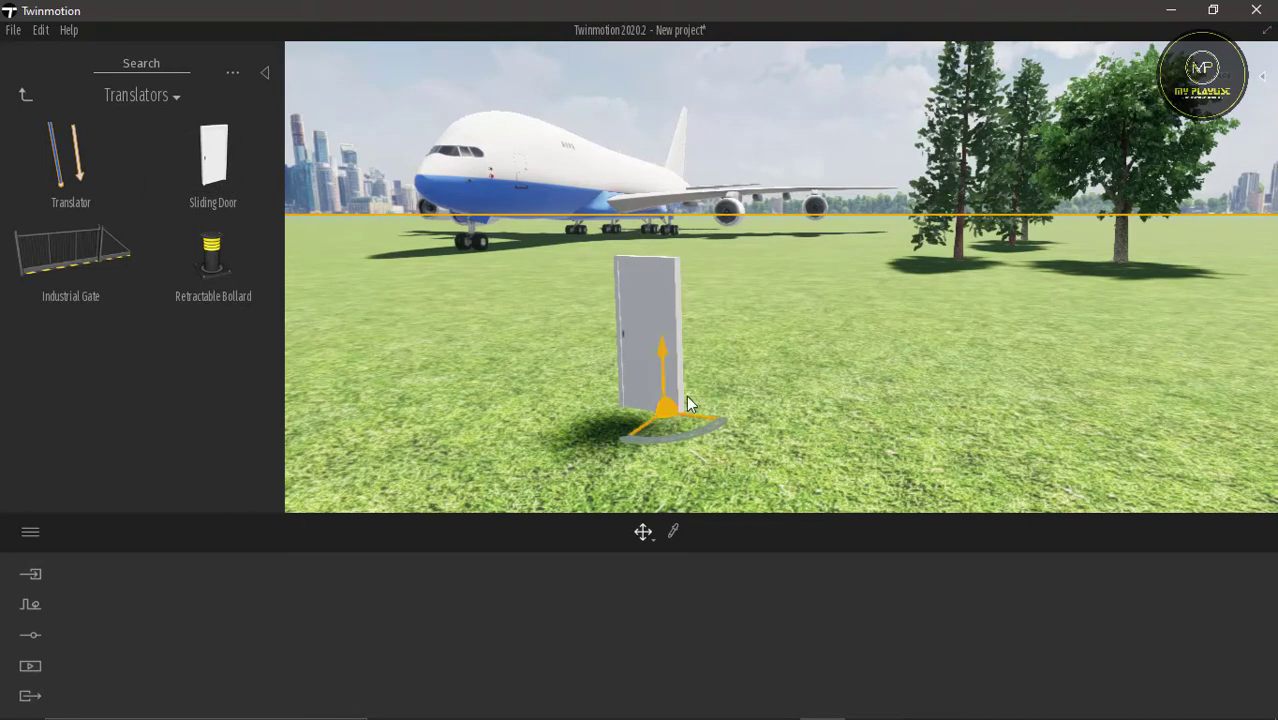
{"action": "left_click", "coordinate": [1263, 78]}
{"action": "left_click", "coordinate": [1087, 442]}
{"action": "left_click", "coordinate": [1115, 421]}
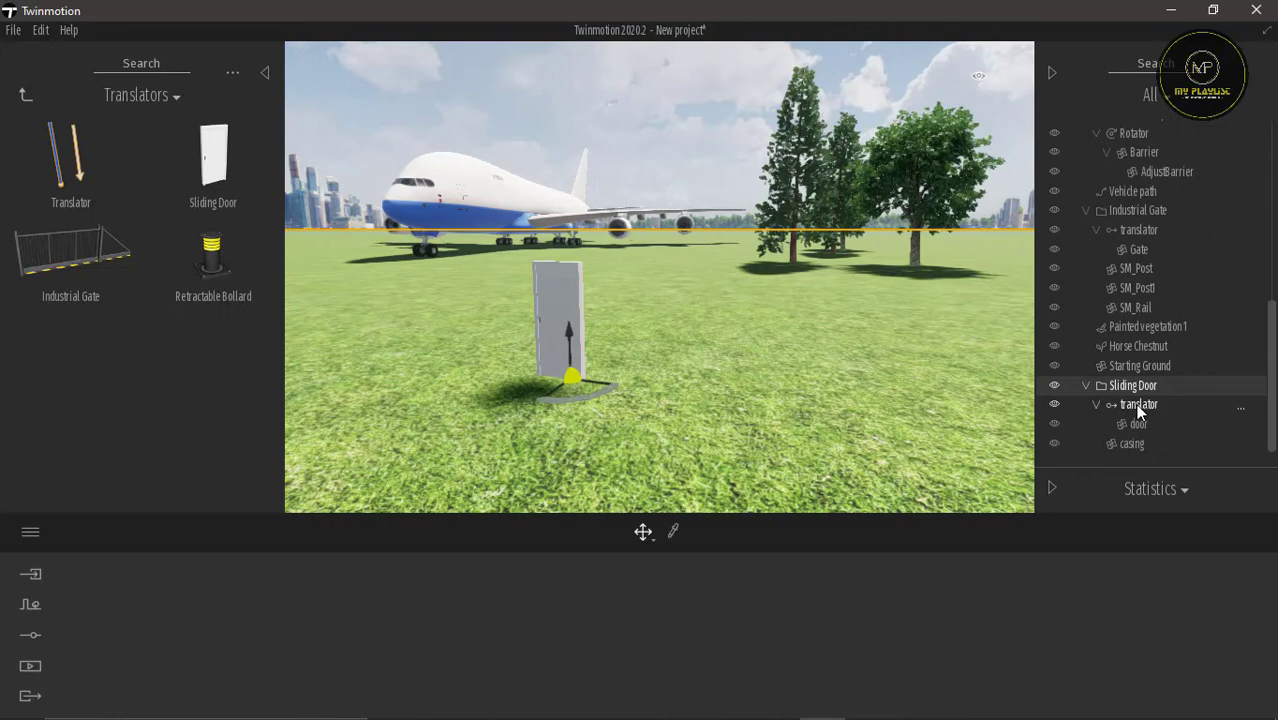
{"action": "right_click", "coordinate": [1243, 396]}
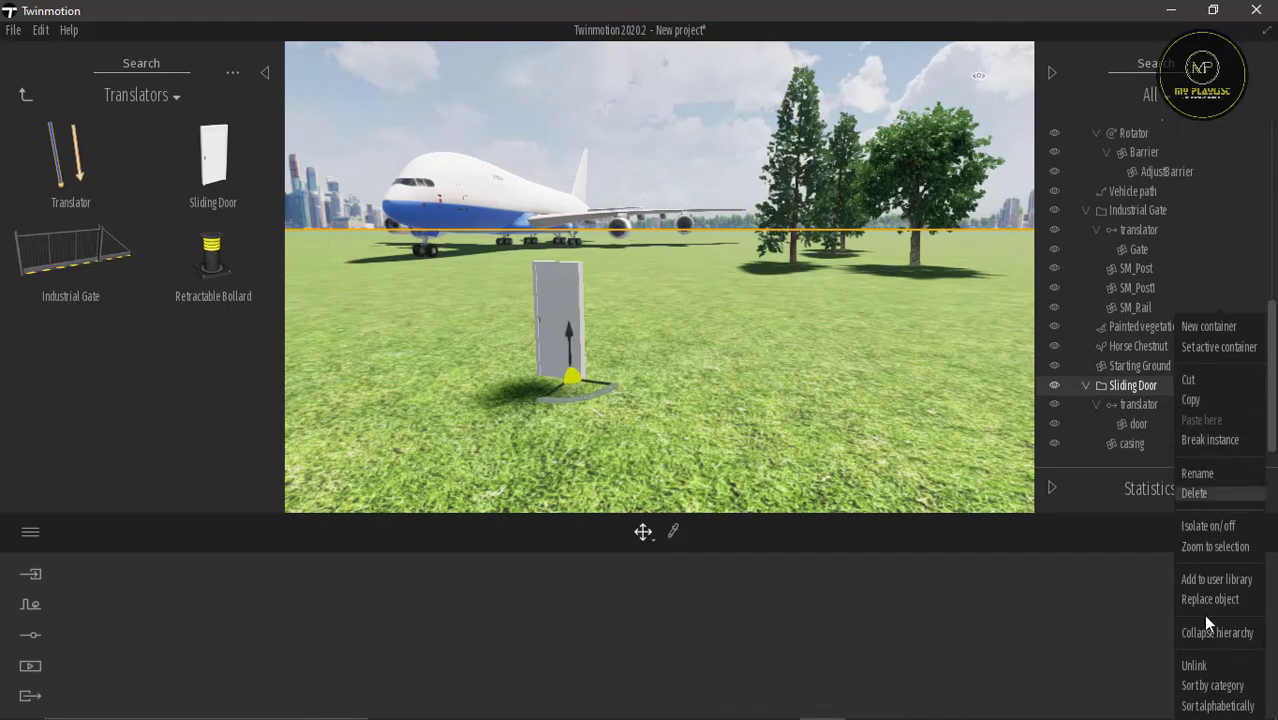
{"action": "left_click", "coordinate": [1195, 493]}
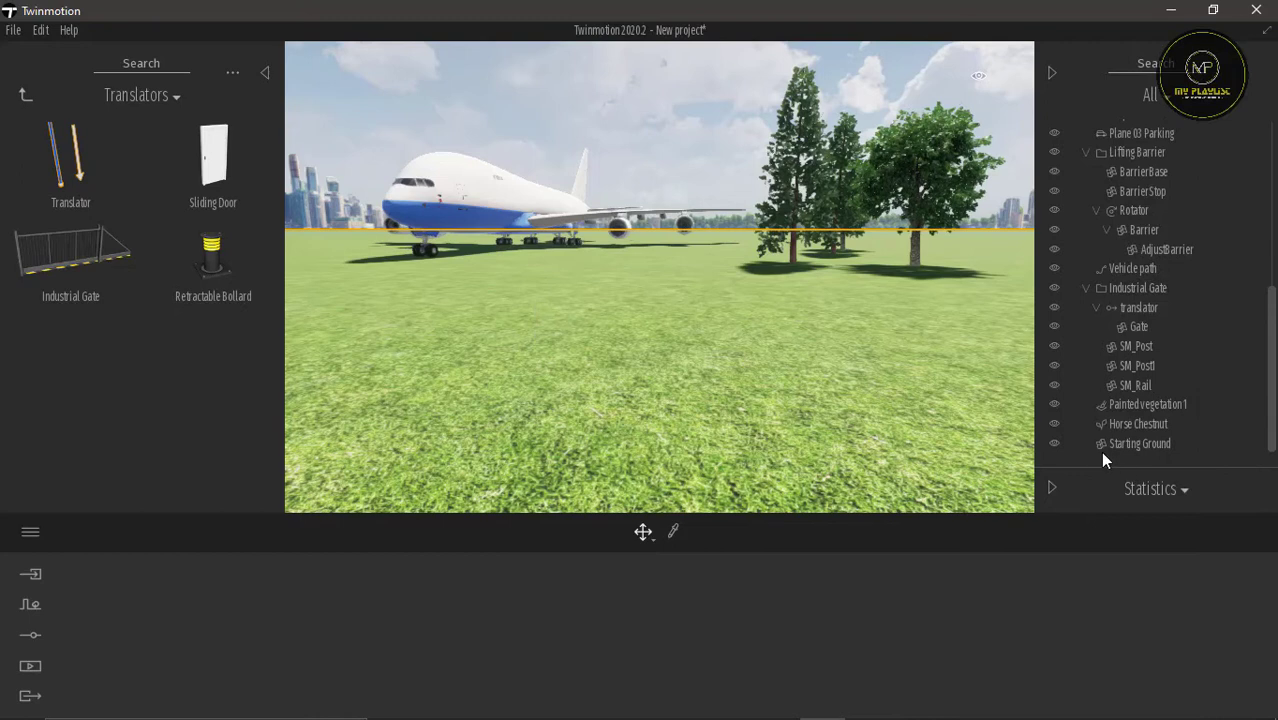
Place a Box 1m primitive on the grass in front of the airplane.
{"action": "left_click", "coordinate": [26, 95]}
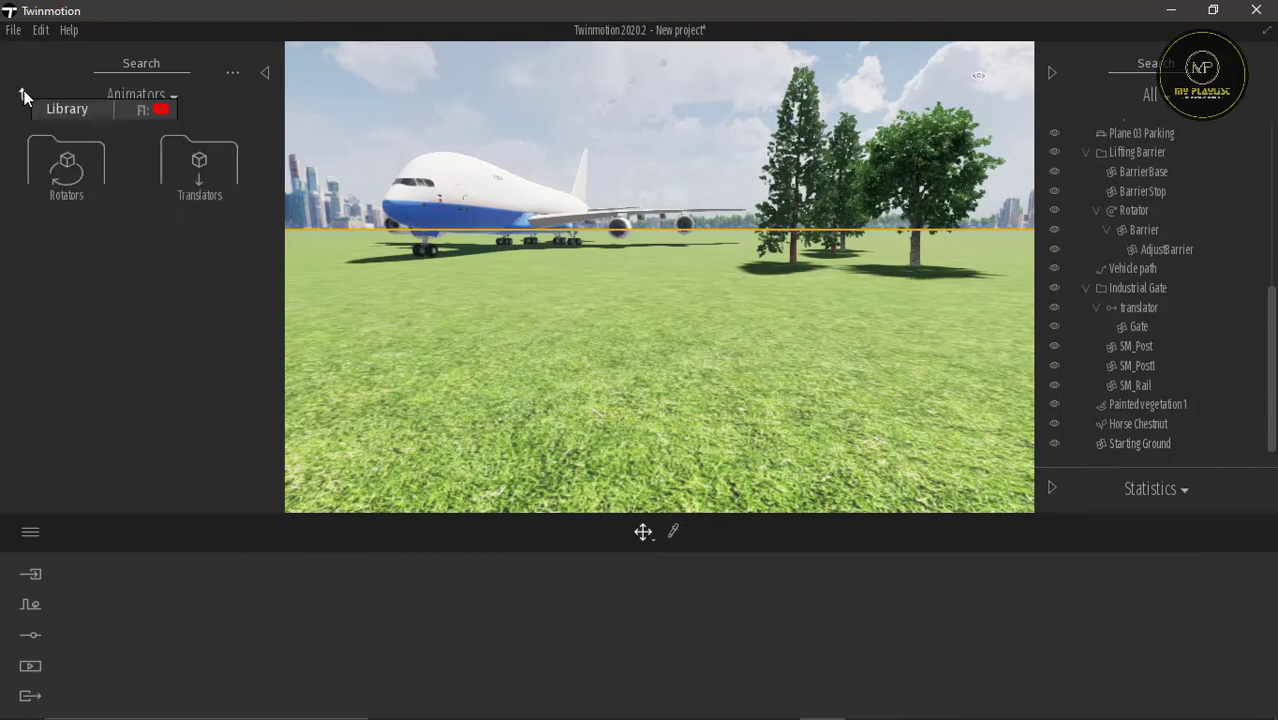
{"action": "left_click", "coordinate": [26, 96]}
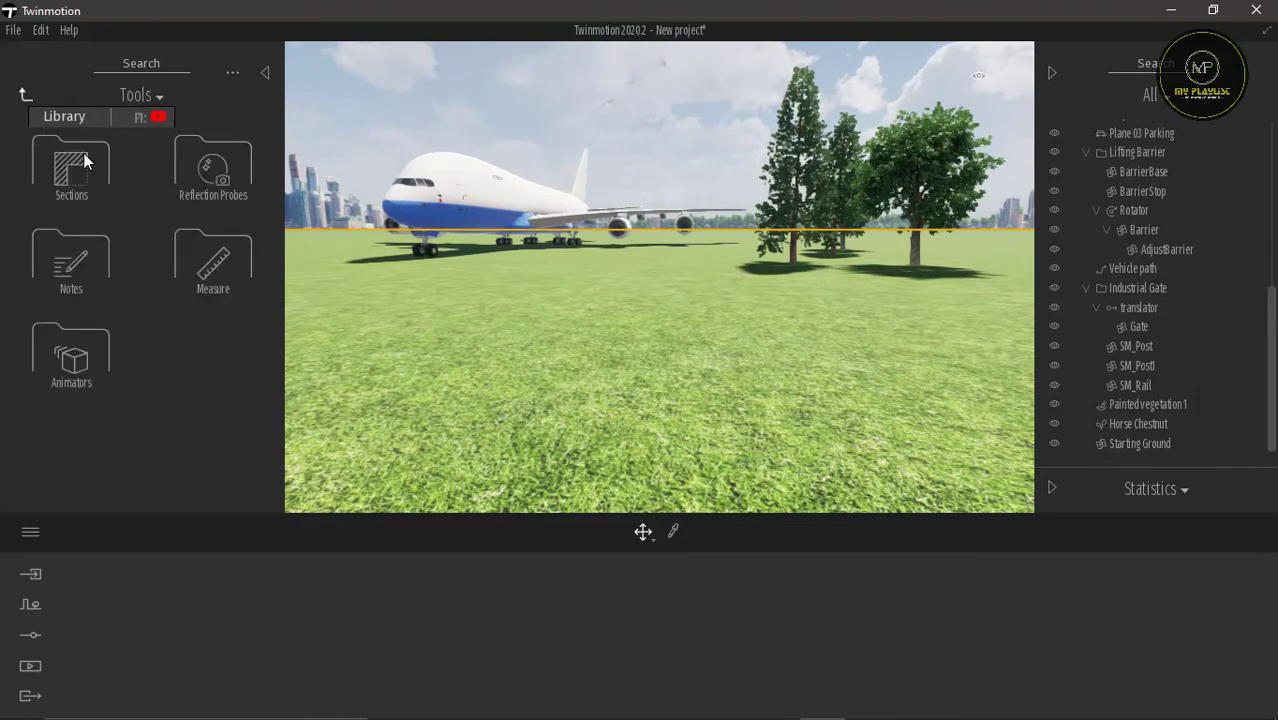
{"action": "left_click", "coordinate": [26, 96]}
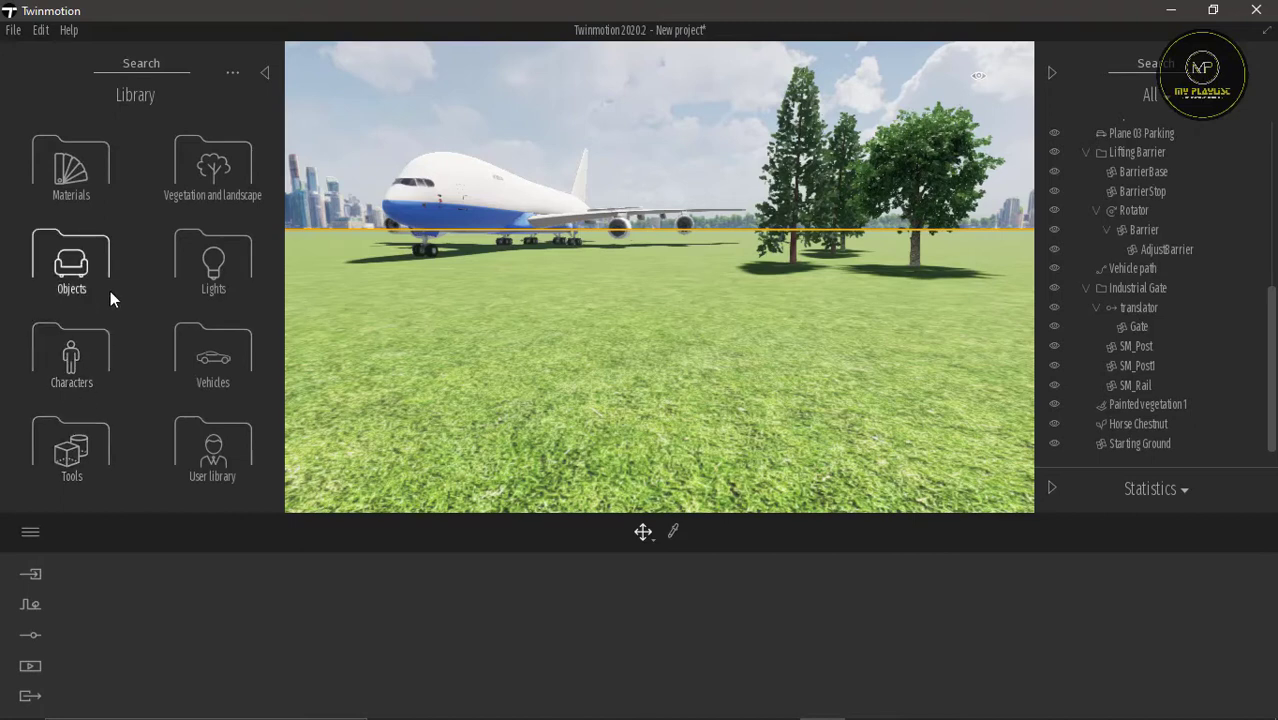
{"action": "left_click", "coordinate": [87, 267]}
{"action": "left_click", "coordinate": [80, 287]}
{"action": "left_click_drag", "start_coordinate": [100, 266], "coordinate": [638, 403]}
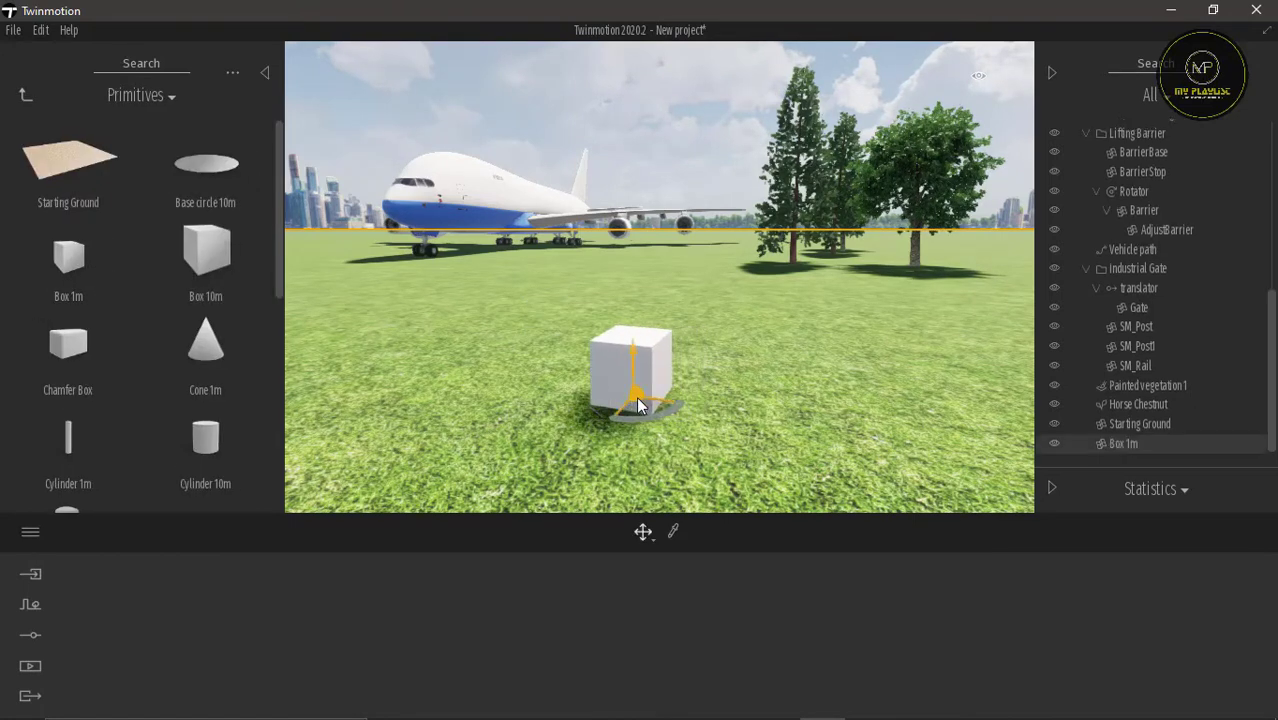
Scale the box along its separate axes into a tall, thin door-shaped slab.
{"action": "key", "text": "space"}
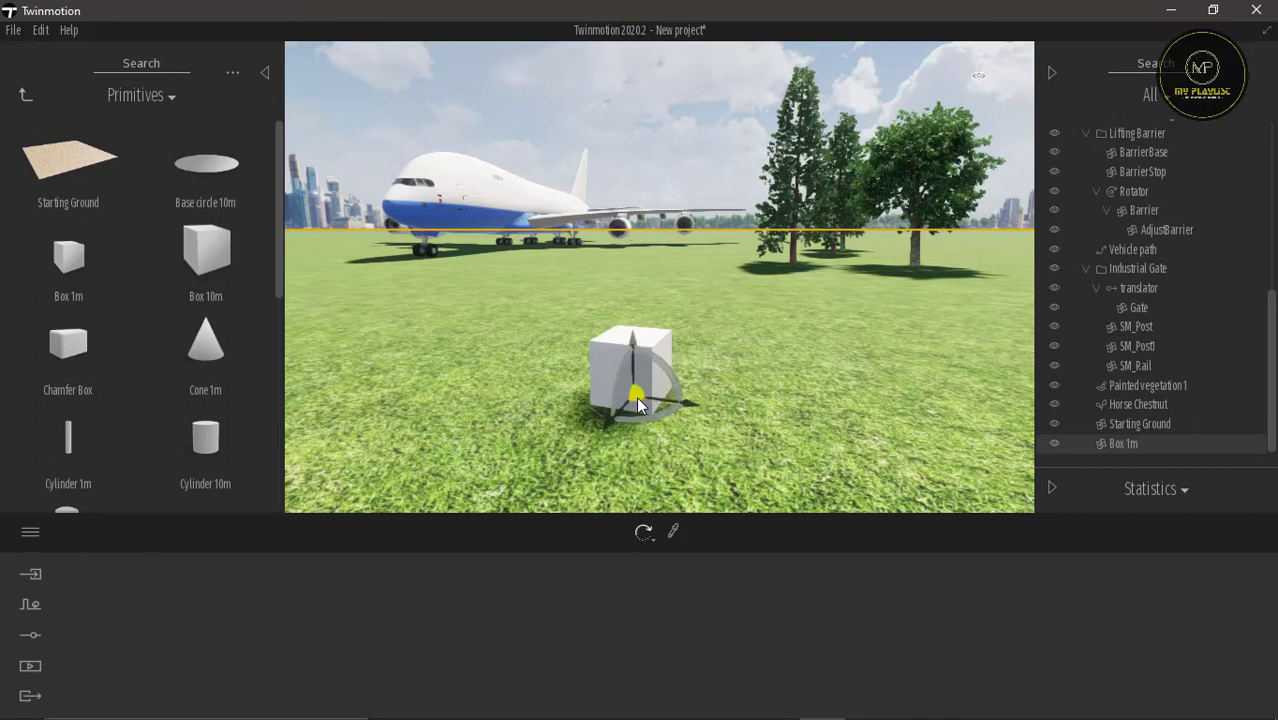
{"action": "key", "text": "space"}
{"action": "left_click_drag", "start_coordinate": [665, 374], "coordinate": [724, 313]}
{"action": "left_click_drag", "start_coordinate": [633, 343], "coordinate": [655, 178]}
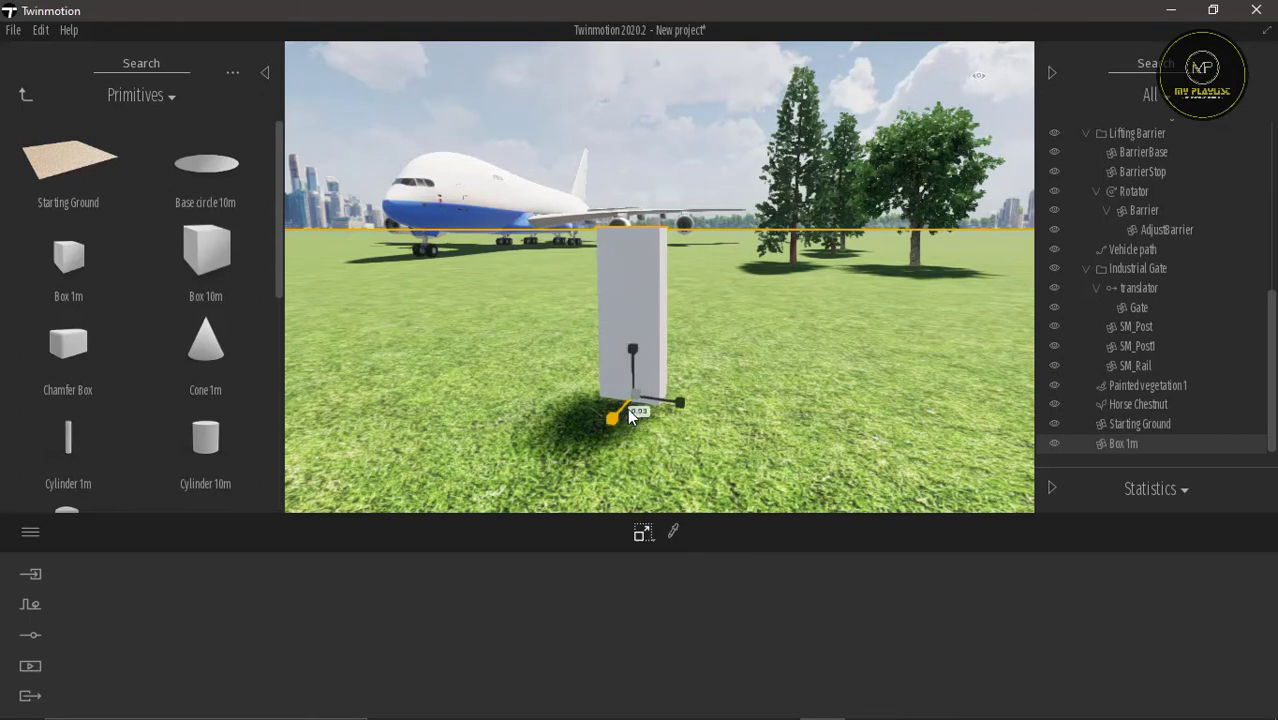
{"action": "left_click_drag", "start_coordinate": [680, 401], "coordinate": [713, 413]}
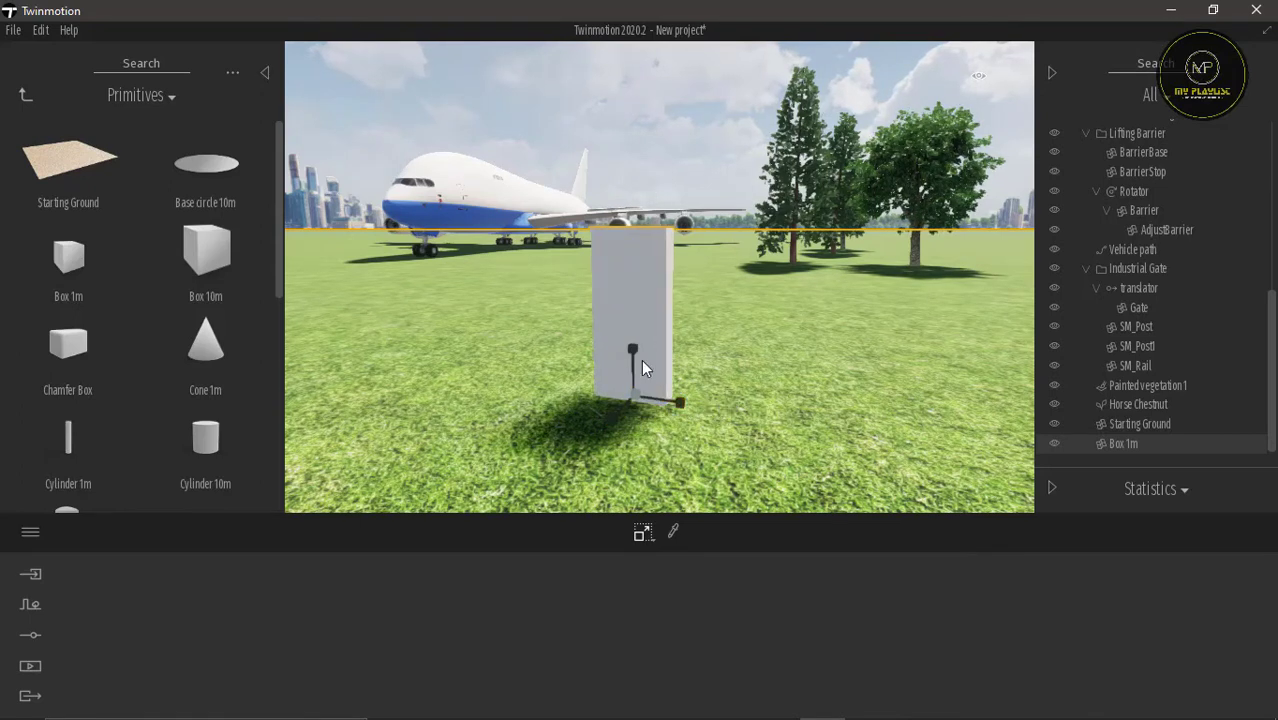
{"action": "left_click_drag", "start_coordinate": [635, 351], "coordinate": [635, 341]}
{"action": "middle_click_drag", "start_coordinate": [694, 303], "coordinate": [672, 340]}
{"action": "right_click_drag", "start_coordinate": [672, 340], "coordinate": [634, 398]}
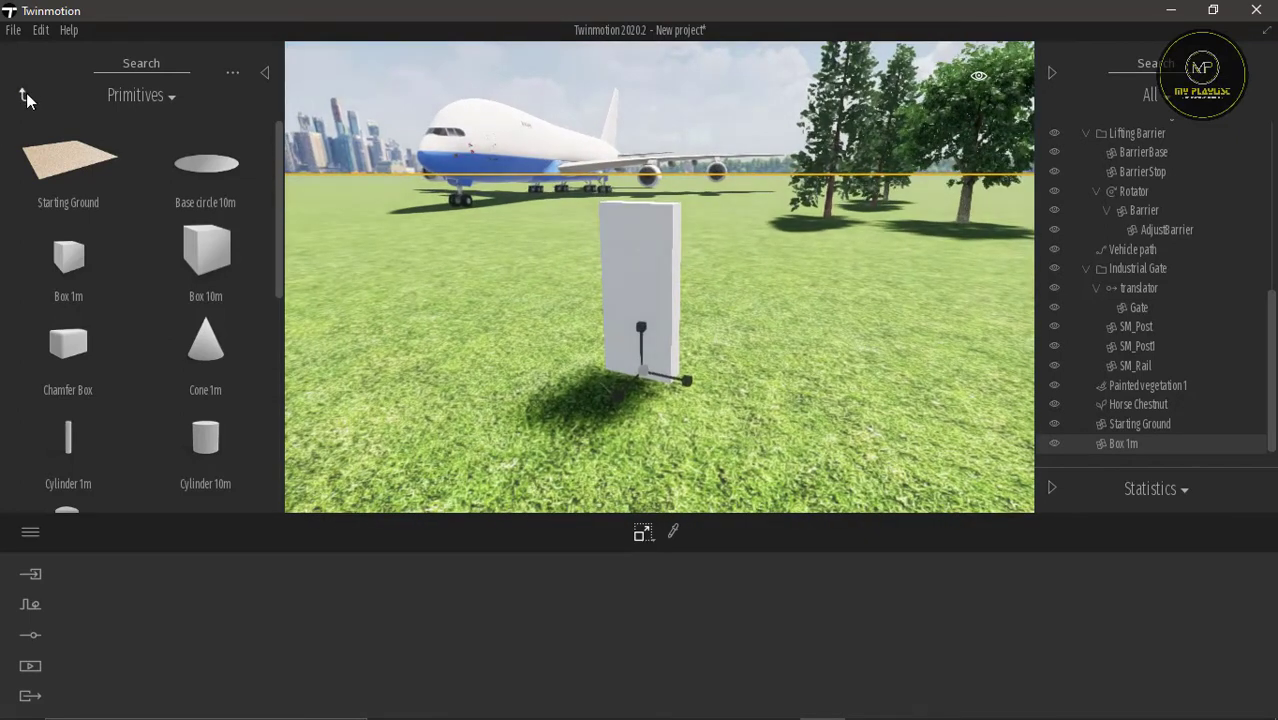
Place a Rotator animator on the grass beside the door-shaped box.
{"action": "left_click", "coordinate": [24, 95]}
{"action": "key", "text": "Tab"}
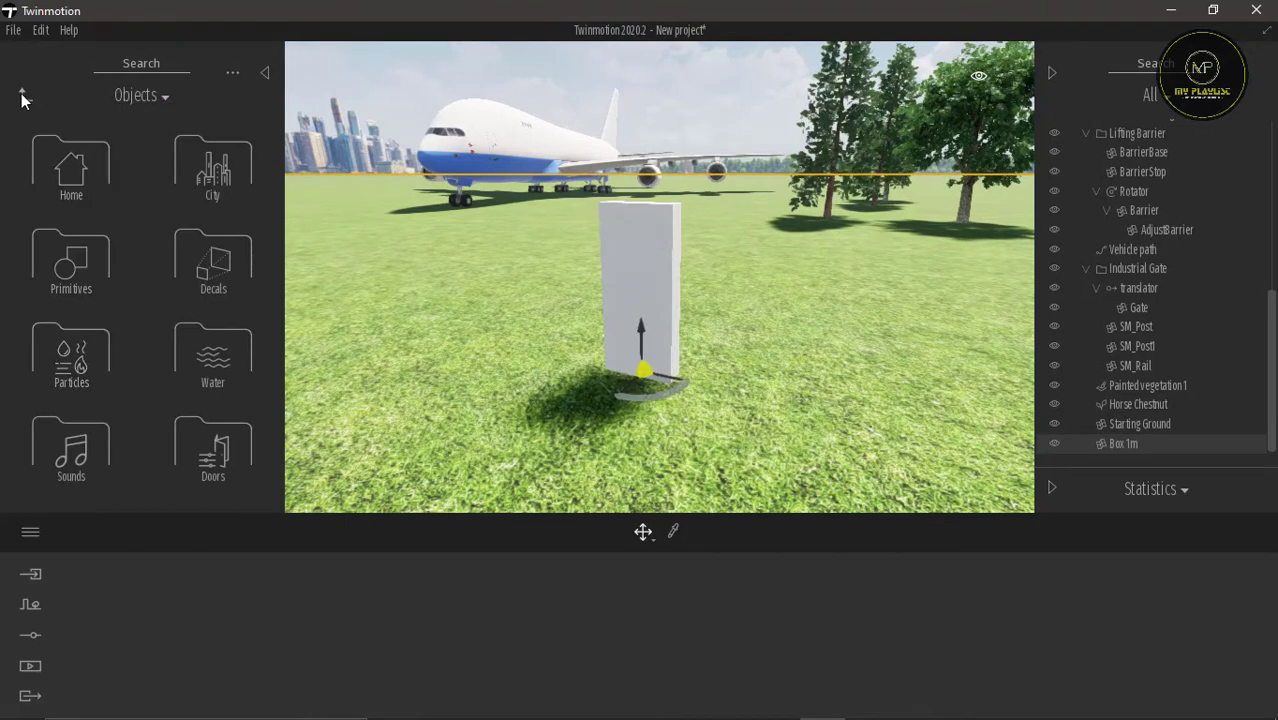
{"action": "left_click", "coordinate": [22, 97]}
{"action": "left_click", "coordinate": [70, 448]}
{"action": "left_click", "coordinate": [94, 366]}
{"action": "left_click", "coordinate": [80, 162]}
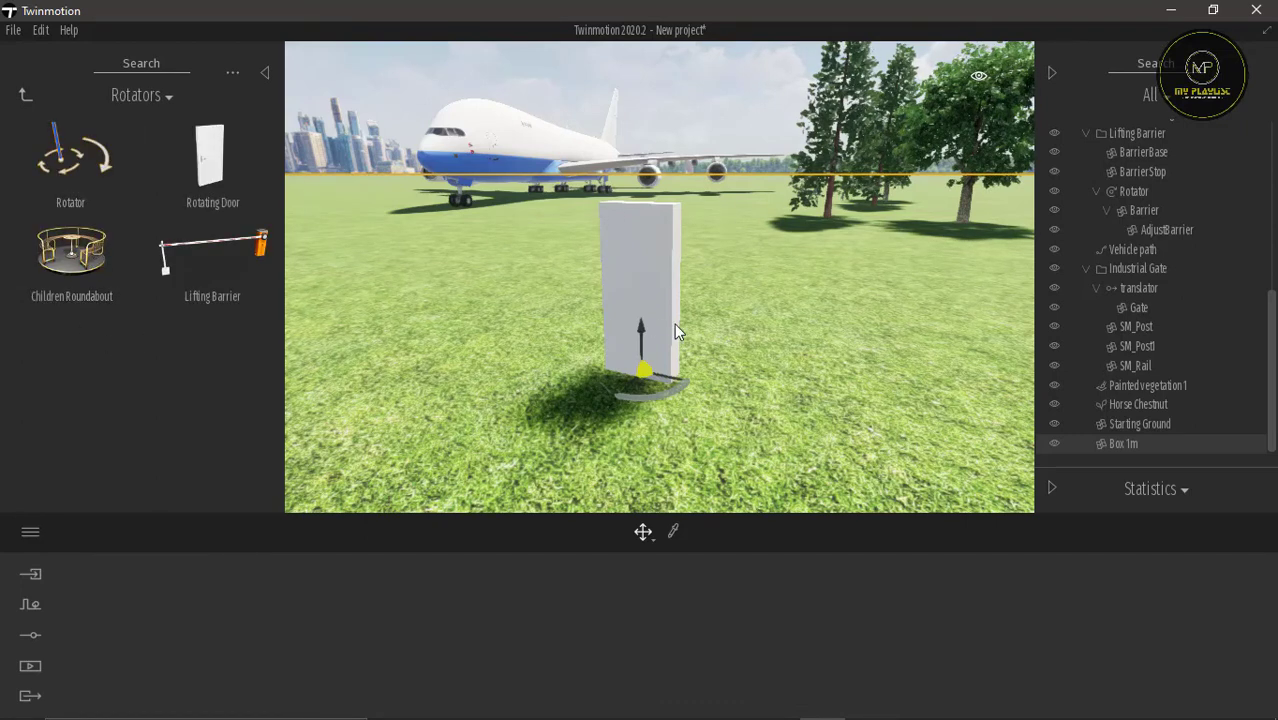
{"action": "scroll", "coordinate": [670, 356], "scroll_direction": "up", "scroll_amount": 3}
{"action": "right_click_drag", "start_coordinate": [719, 299], "coordinate": [681, 188]}
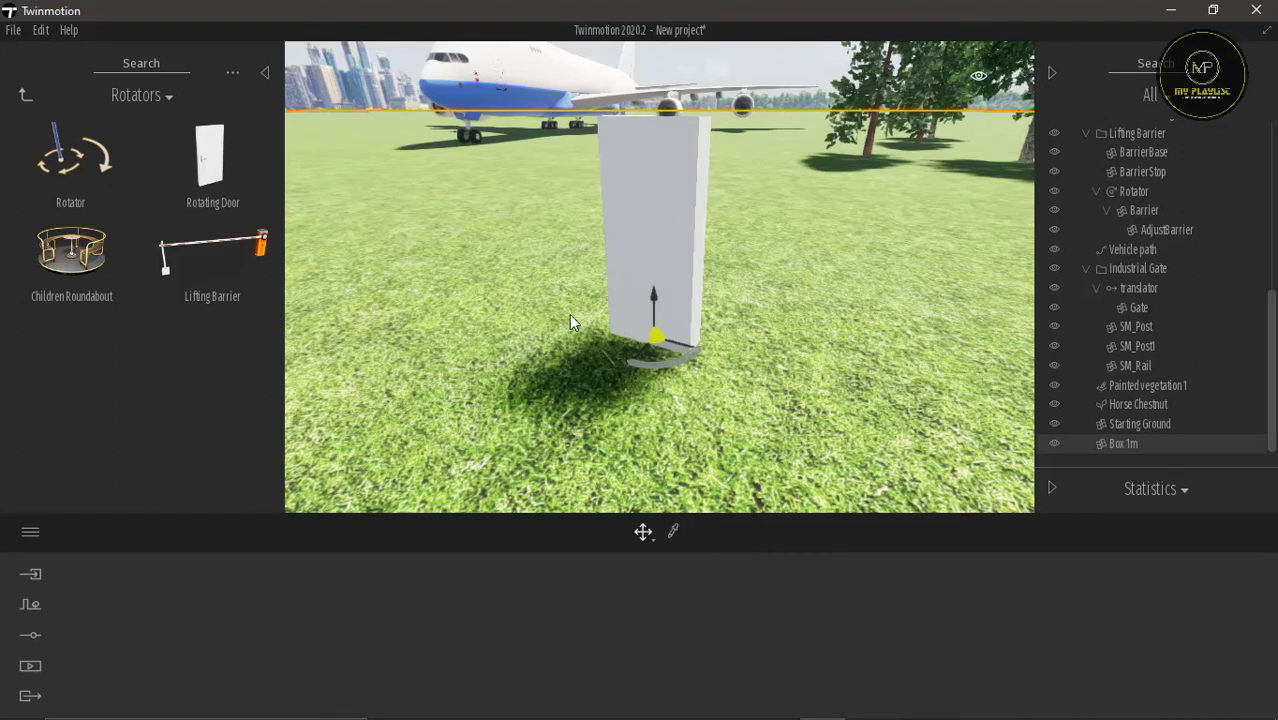
{"action": "scroll", "coordinate": [663, 293], "scroll_direction": "up", "scroll_amount": 5}
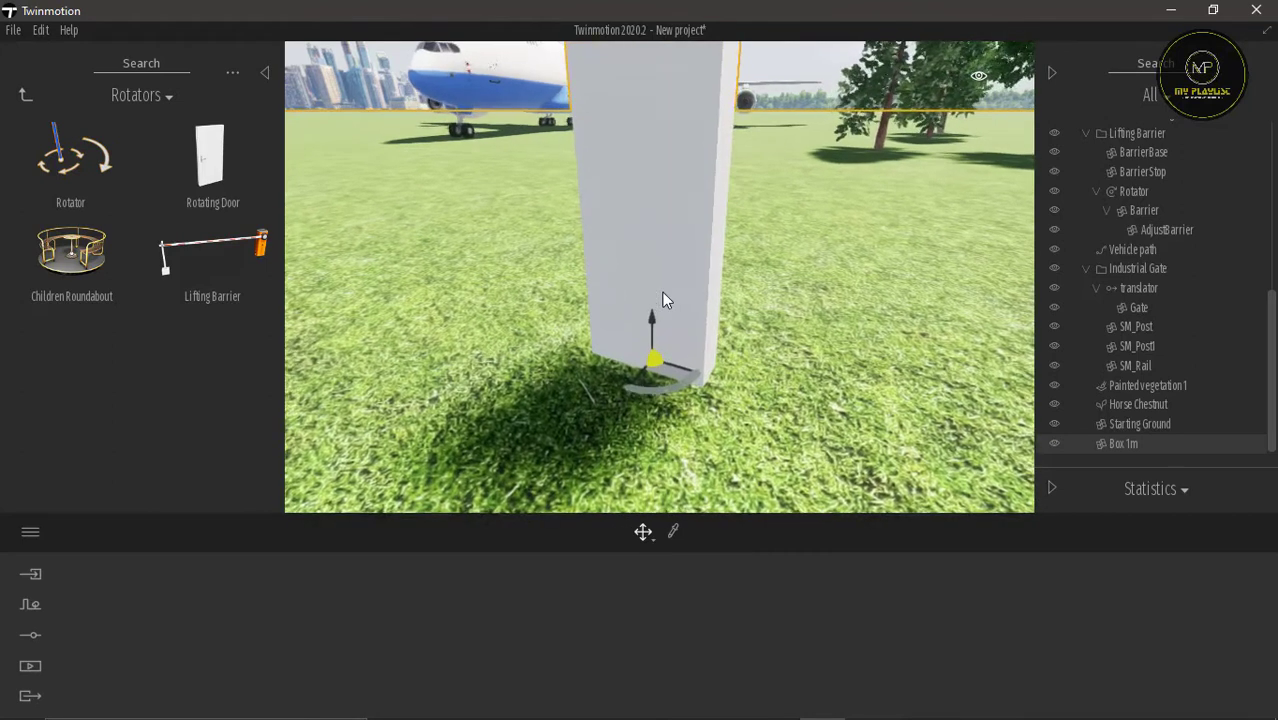
{"action": "scroll", "coordinate": [700, 280], "scroll_direction": "down", "scroll_amount": 2}
{"action": "scroll", "coordinate": [714, 276], "scroll_direction": "down", "scroll_amount": 5}
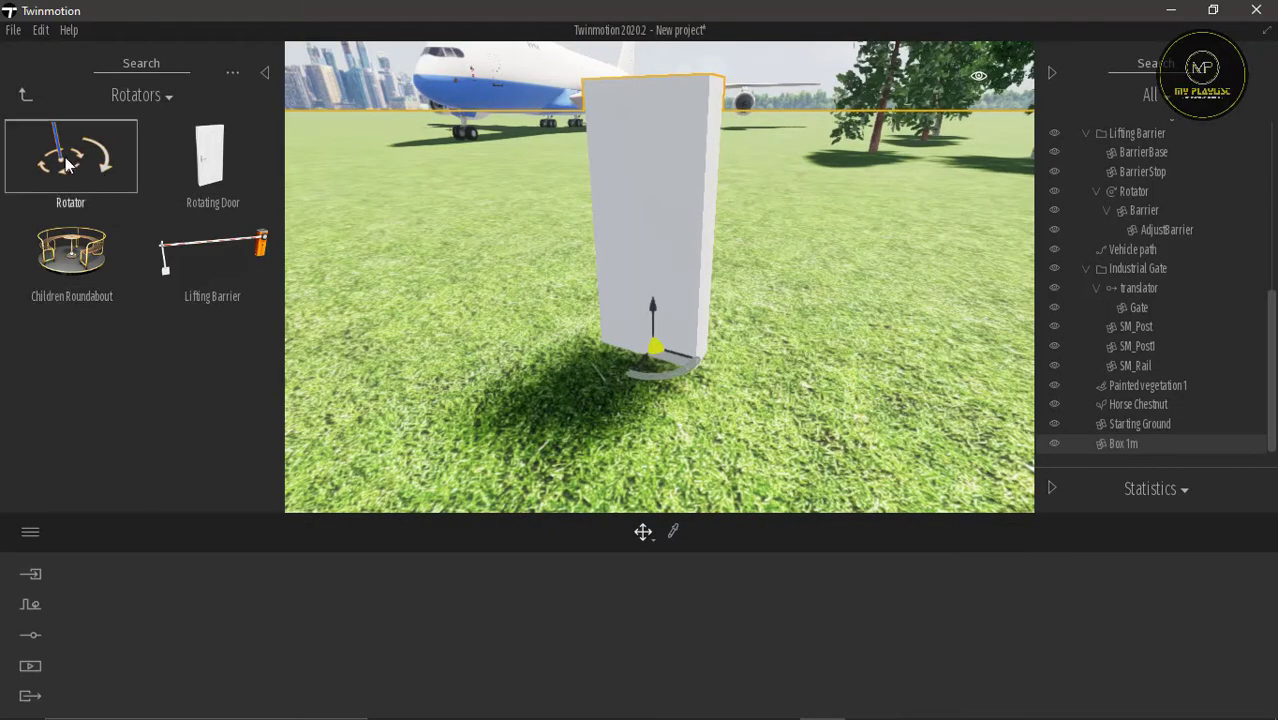
{"action": "left_click_drag", "start_coordinate": [66, 165], "coordinate": [750, 422]}
{"action": "scroll", "coordinate": [621, 304], "scroll_direction": "down", "scroll_amount": 3}
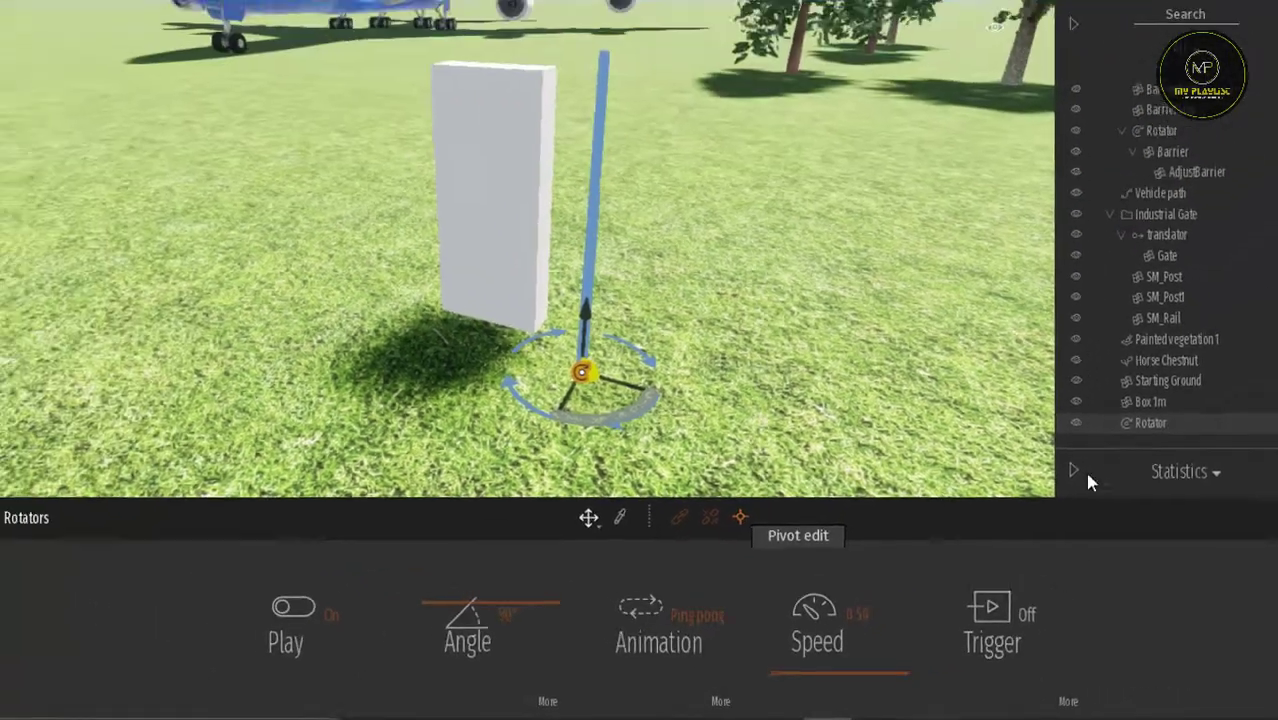
Link the door-shaped box to the rotator and set the rotation angle to about 51°.
{"action": "scroll", "coordinate": [526, 308], "scroll_direction": "up", "scroll_amount": 1}
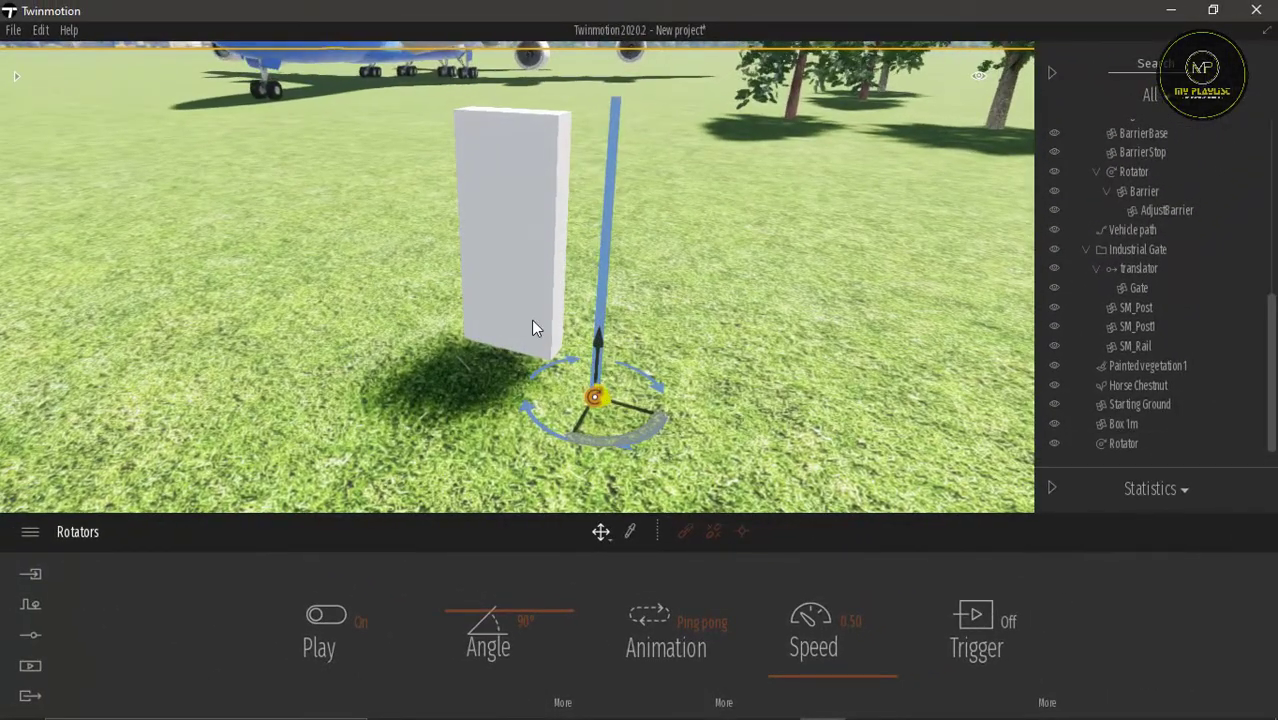
{"action": "scroll", "coordinate": [538, 317], "scroll_direction": "down", "scroll_amount": 2}
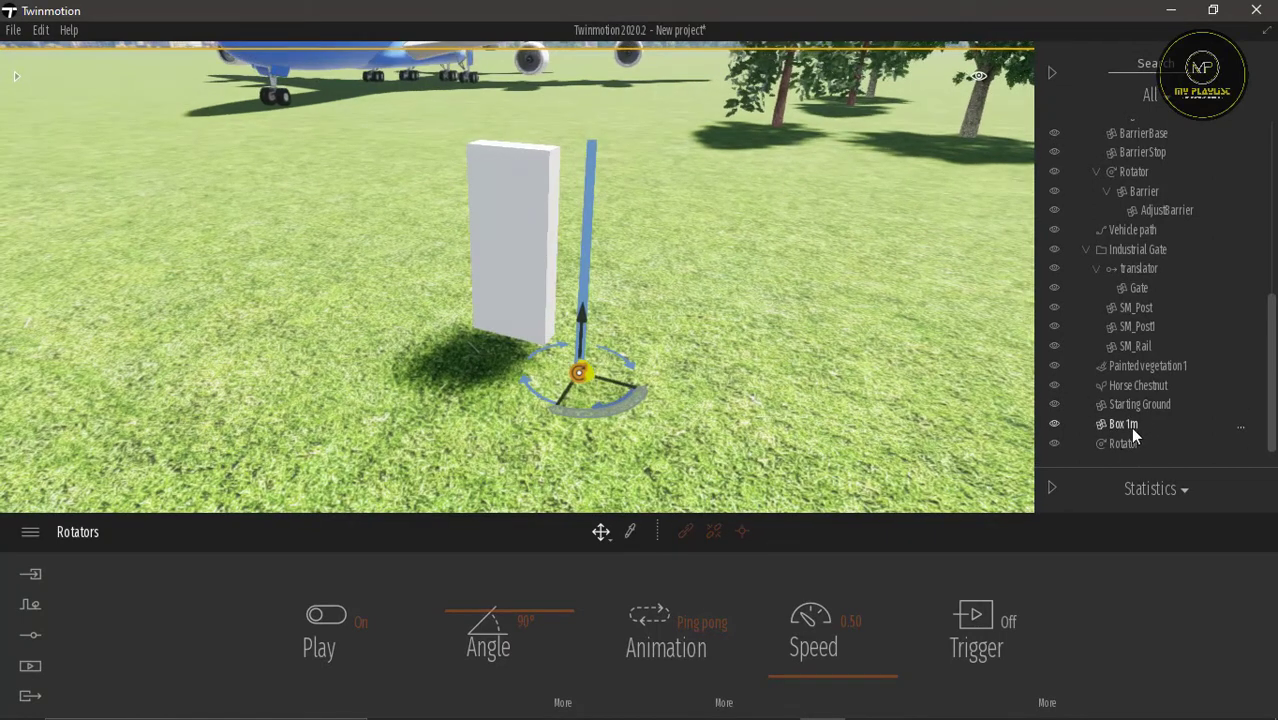
{"action": "left_click", "coordinate": [684, 531]}
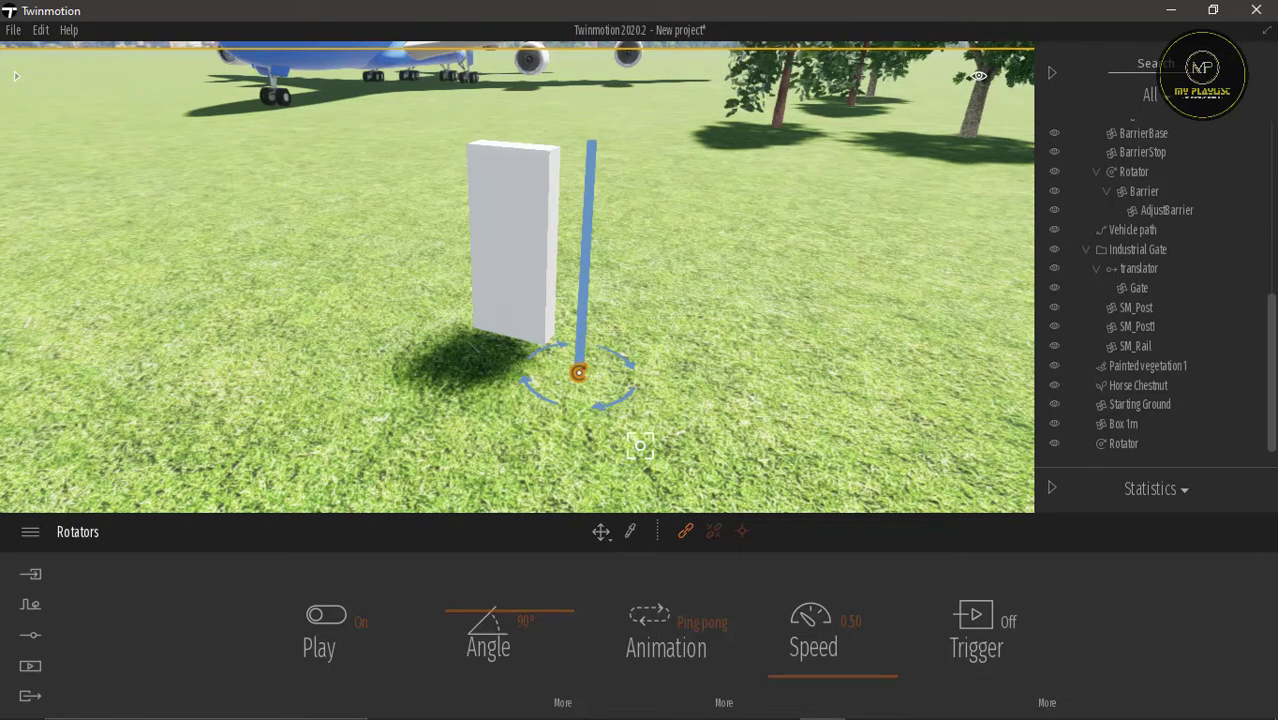
{"action": "left_click", "coordinate": [533, 302]}
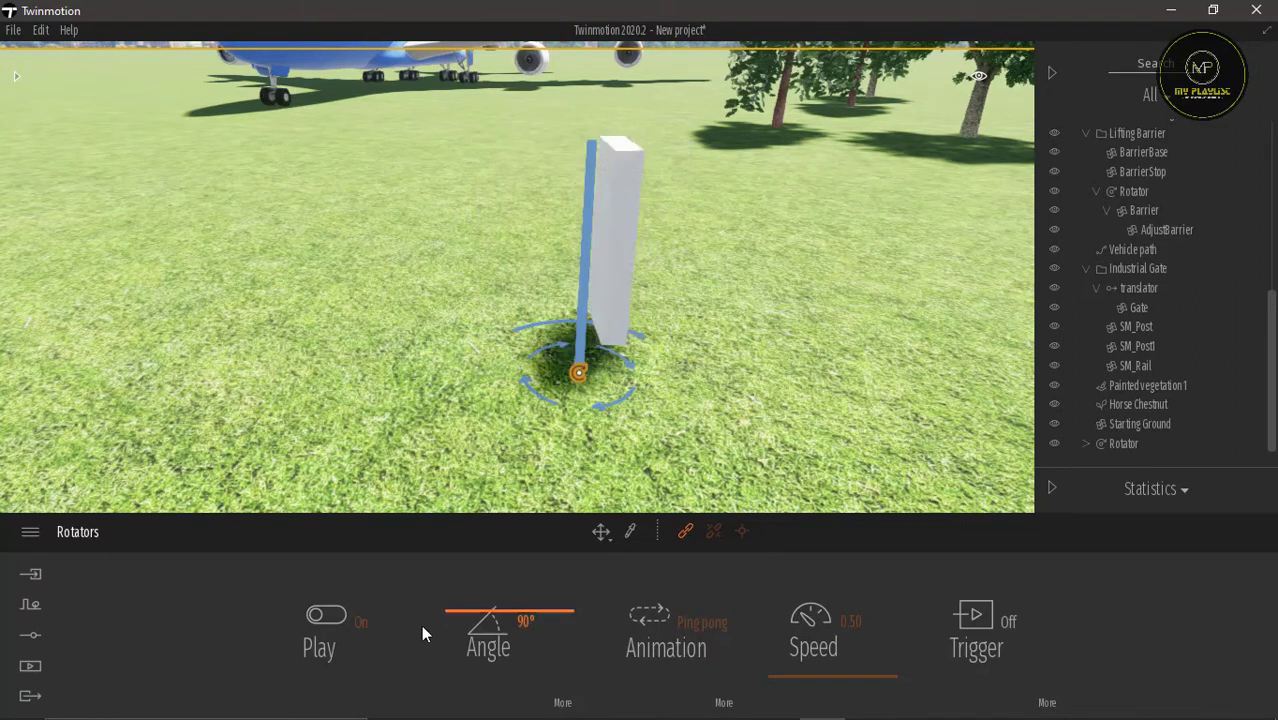
{"action": "mouse_move", "coordinate": [518, 606]}
{"action": "left_mouse_down"}
{"action": "mouse_move", "coordinate": [521, 636]}
{"action": "mouse_move", "coordinate": [524, 624]}
{"action": "left_mouse_up"}
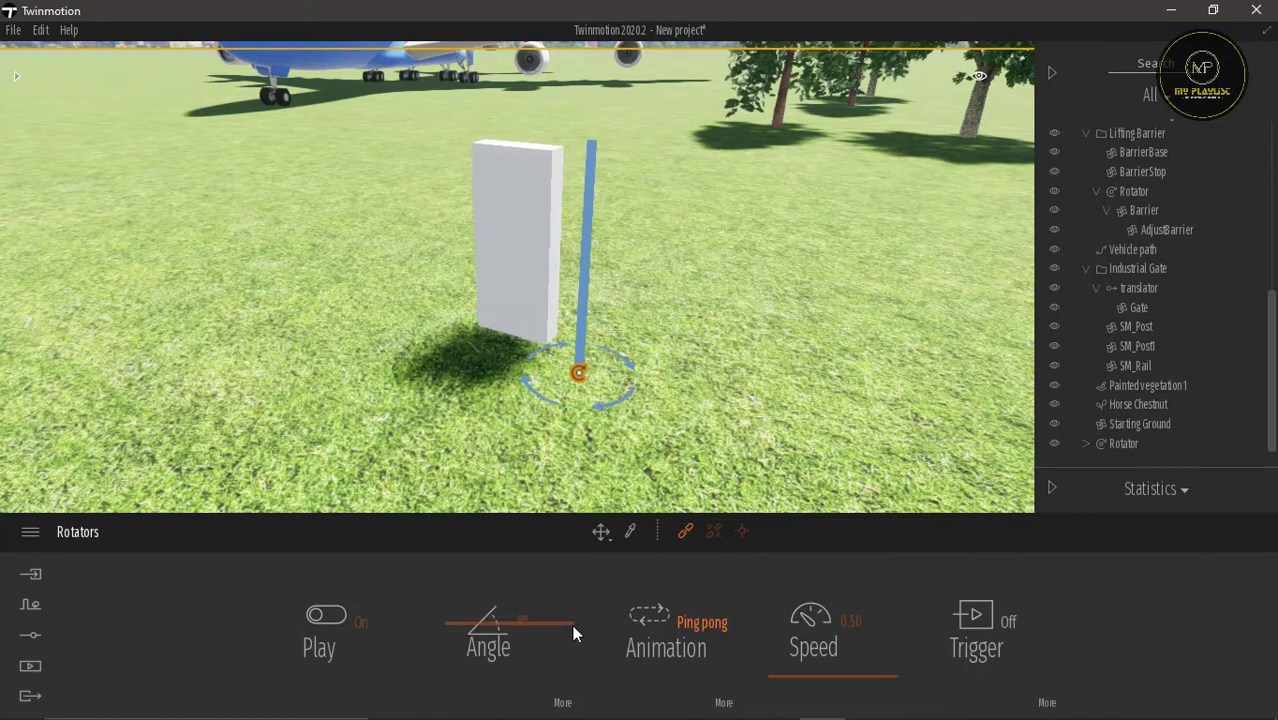
{"action": "left_click_drag", "start_coordinate": [507, 623], "coordinate": [510, 616]}
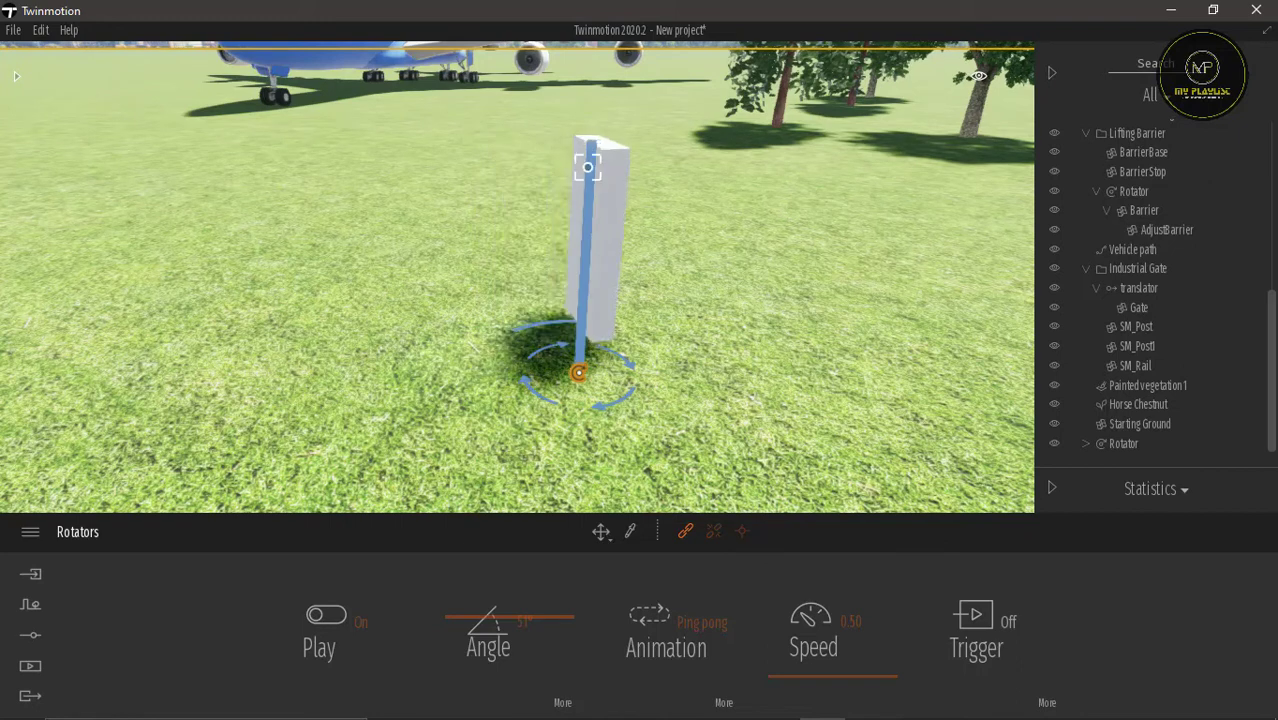
Edit the rotator's pivot, moving it to the bottom corner of the door-shaped box as a hinge.
{"action": "left_click", "coordinate": [741, 533]}
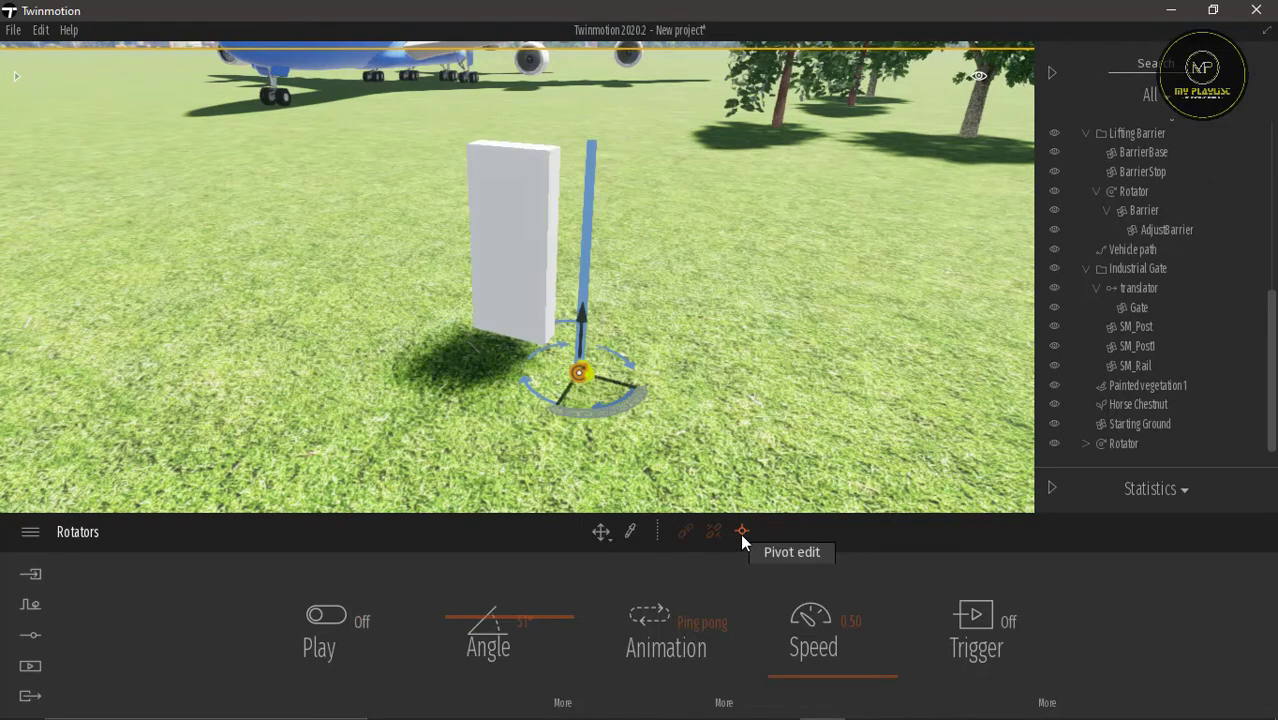
{"action": "scroll", "coordinate": [594, 458], "scroll_direction": "up", "scroll_amount": 3}
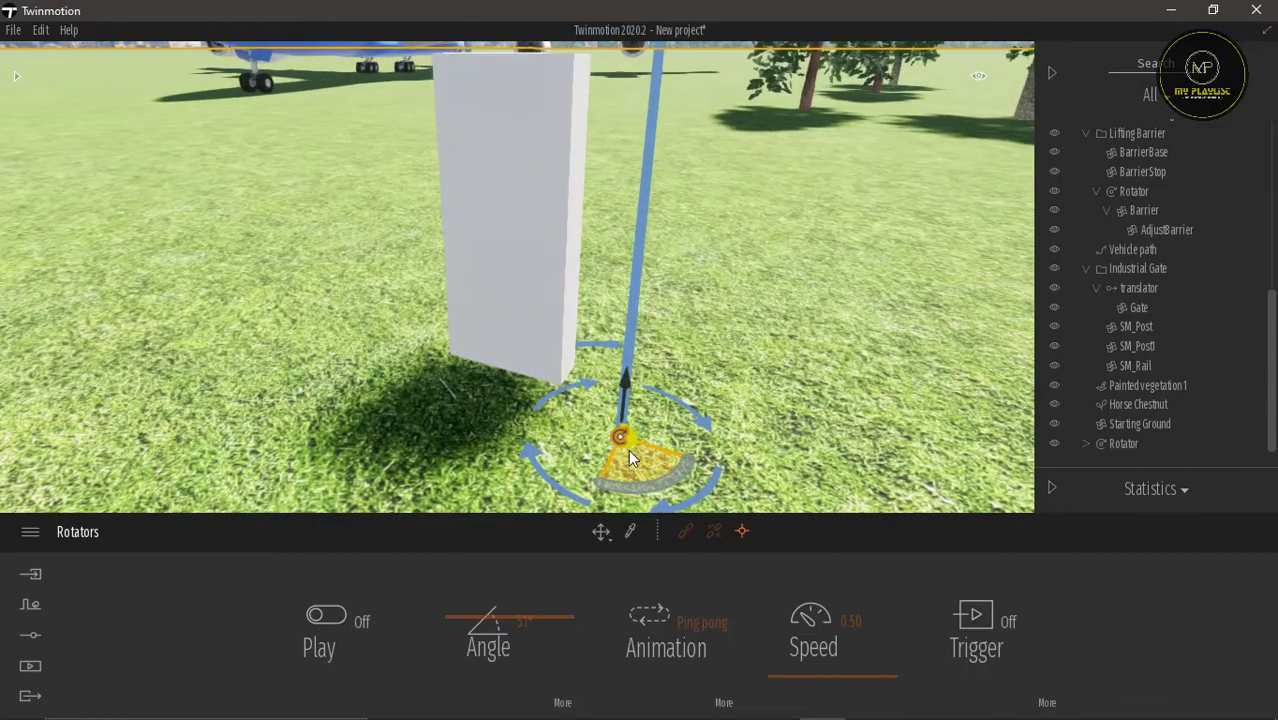
{"action": "left_click_drag", "start_coordinate": [632, 441], "coordinate": [575, 380]}
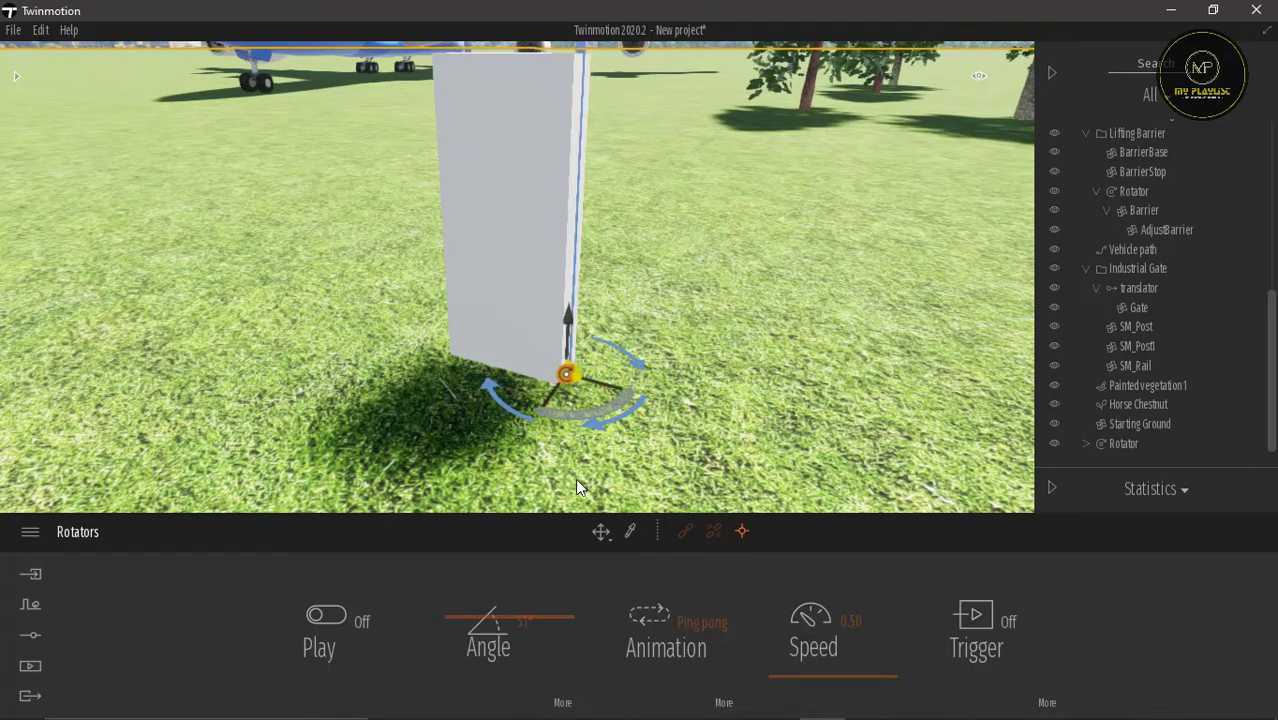
Start the door rotator playing with a full 360° angle and the Loop animation mode.
{"action": "scroll", "coordinate": [712, 332], "scroll_direction": "down", "scroll_amount": 4}
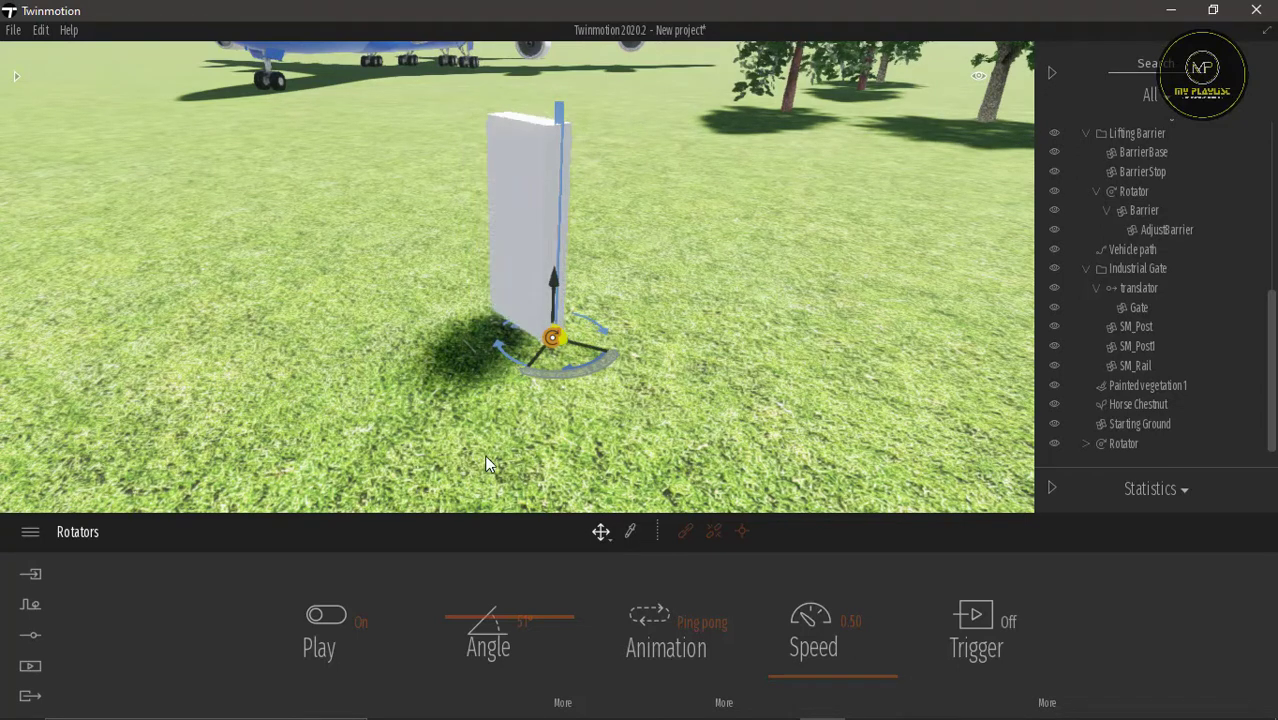
{"action": "left_click", "coordinate": [499, 617]}
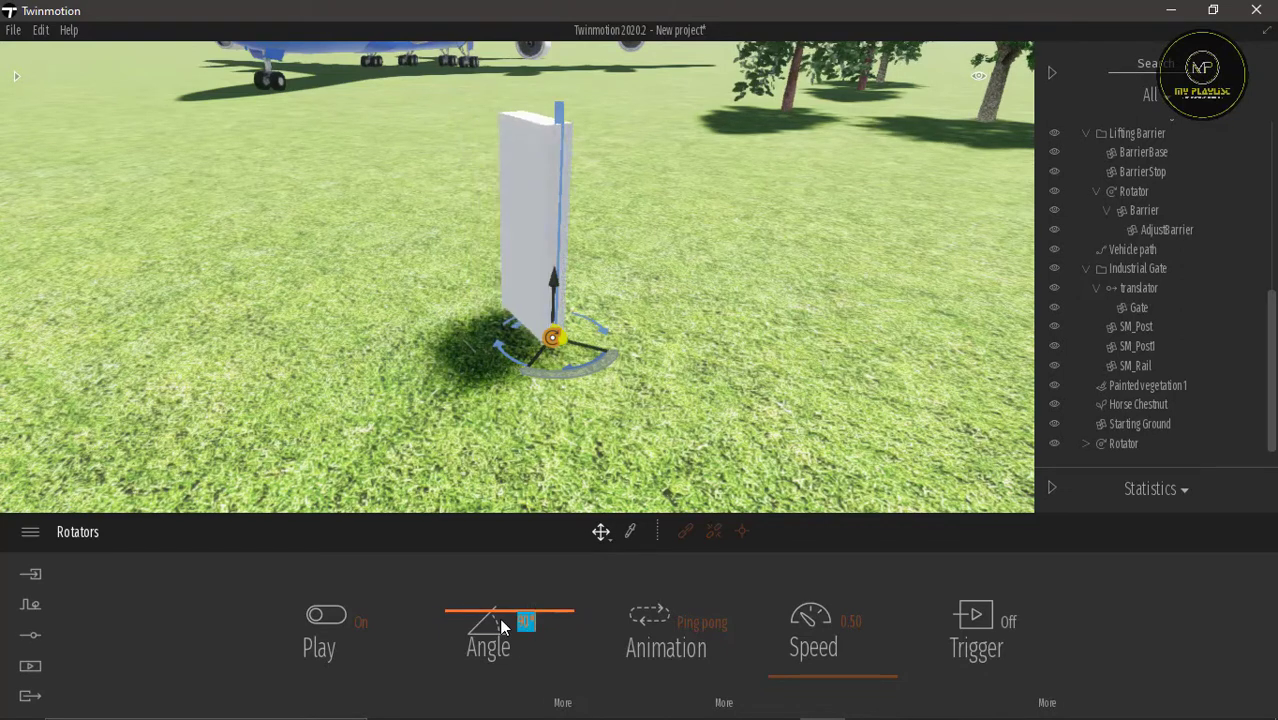
{"action": "left_click", "coordinate": [594, 276]}
{"action": "left_click_drag", "start_coordinate": [498, 613], "coordinate": [516, 526]}
{"action": "left_click", "coordinate": [699, 622]}
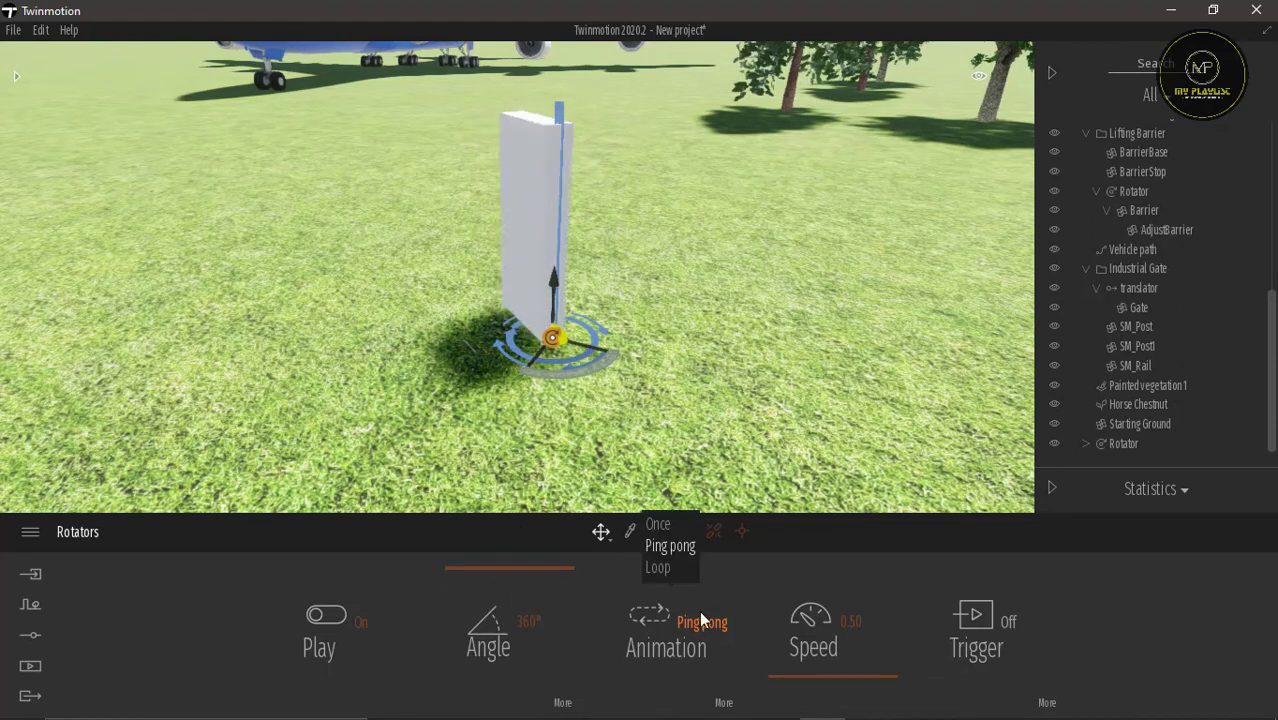
{"action": "left_click", "coordinate": [674, 569]}
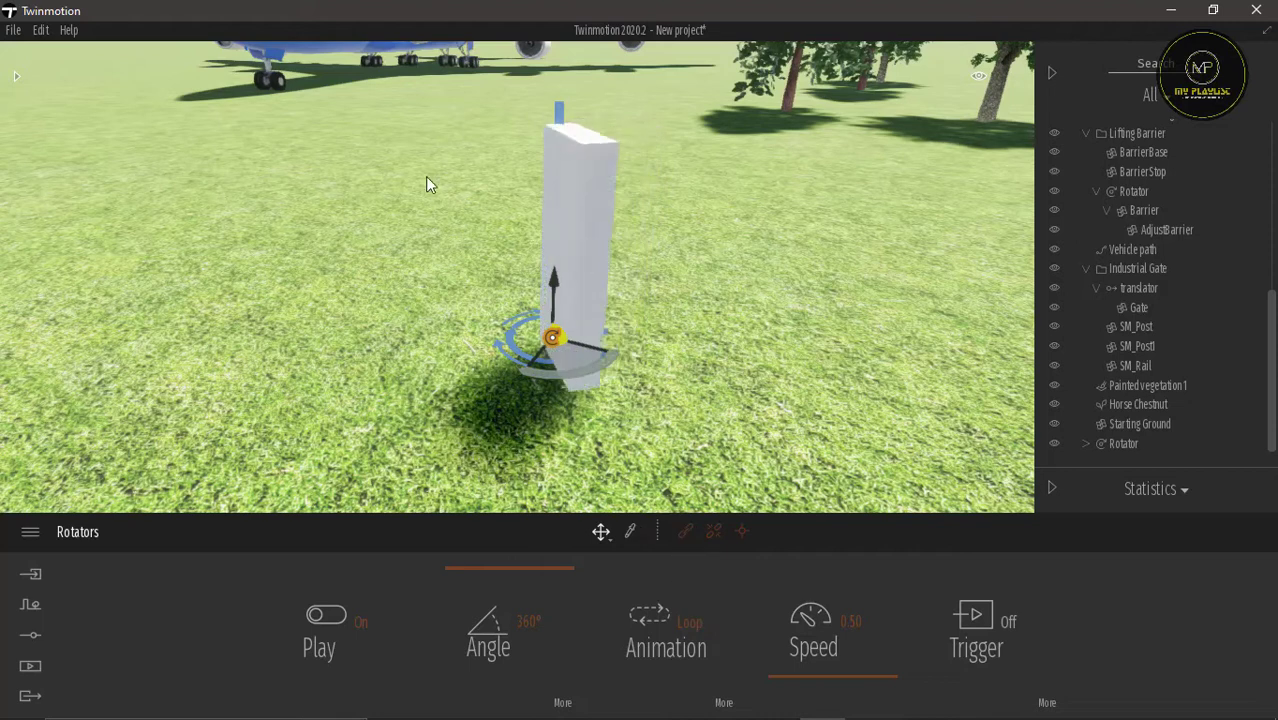
Raise the rotator's speed to 1.92 and turn its trigger on.
{"action": "mouse_move", "coordinate": [820, 679]}
{"action": "left_mouse_down"}
{"action": "mouse_move", "coordinate": [832, 620]}
{"action": "mouse_move", "coordinate": [833, 662]}
{"action": "left_mouse_up"}
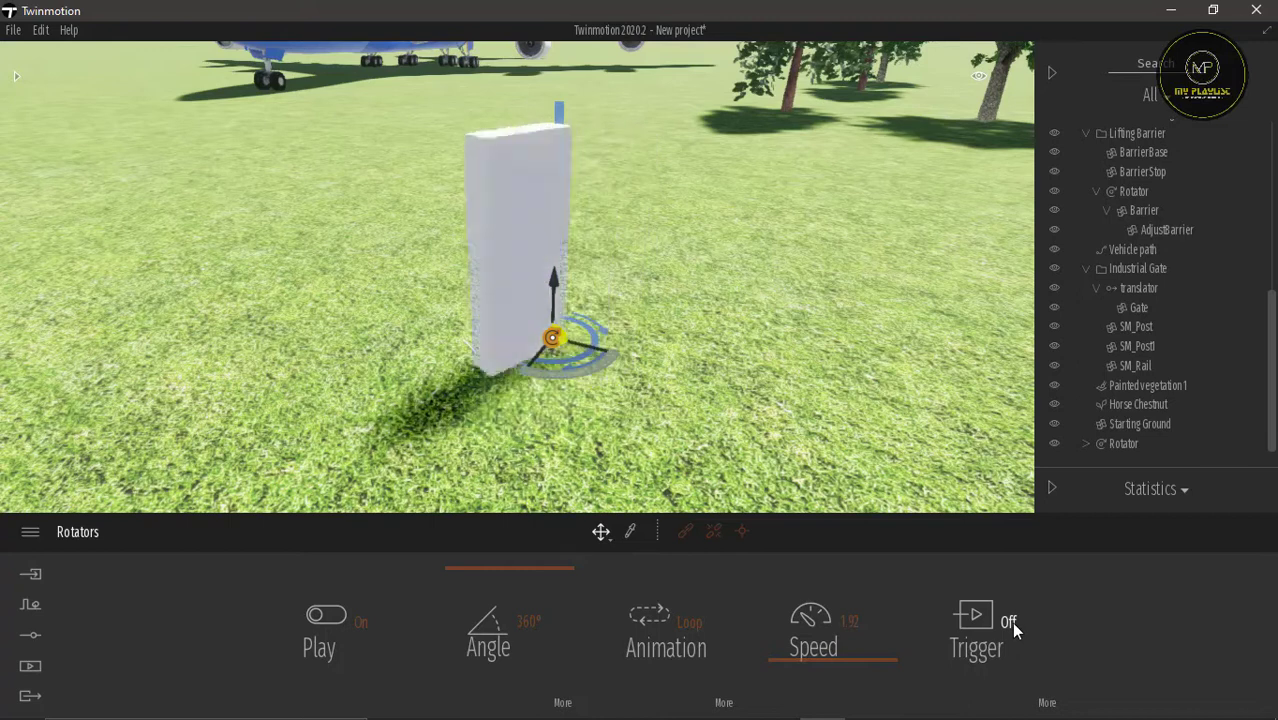
{"action": "left_click", "coordinate": [1009, 622]}
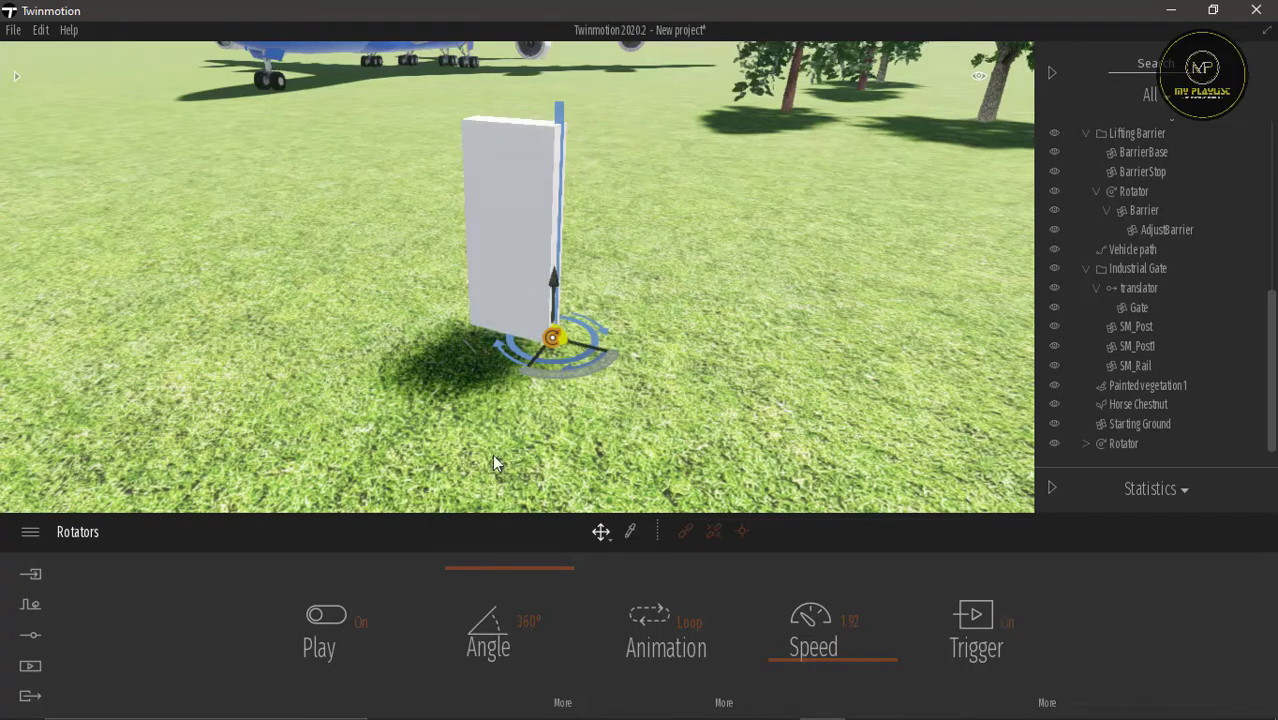
{"action": "scroll", "coordinate": [491, 374], "scroll_direction": "up", "scroll_amount": 5}
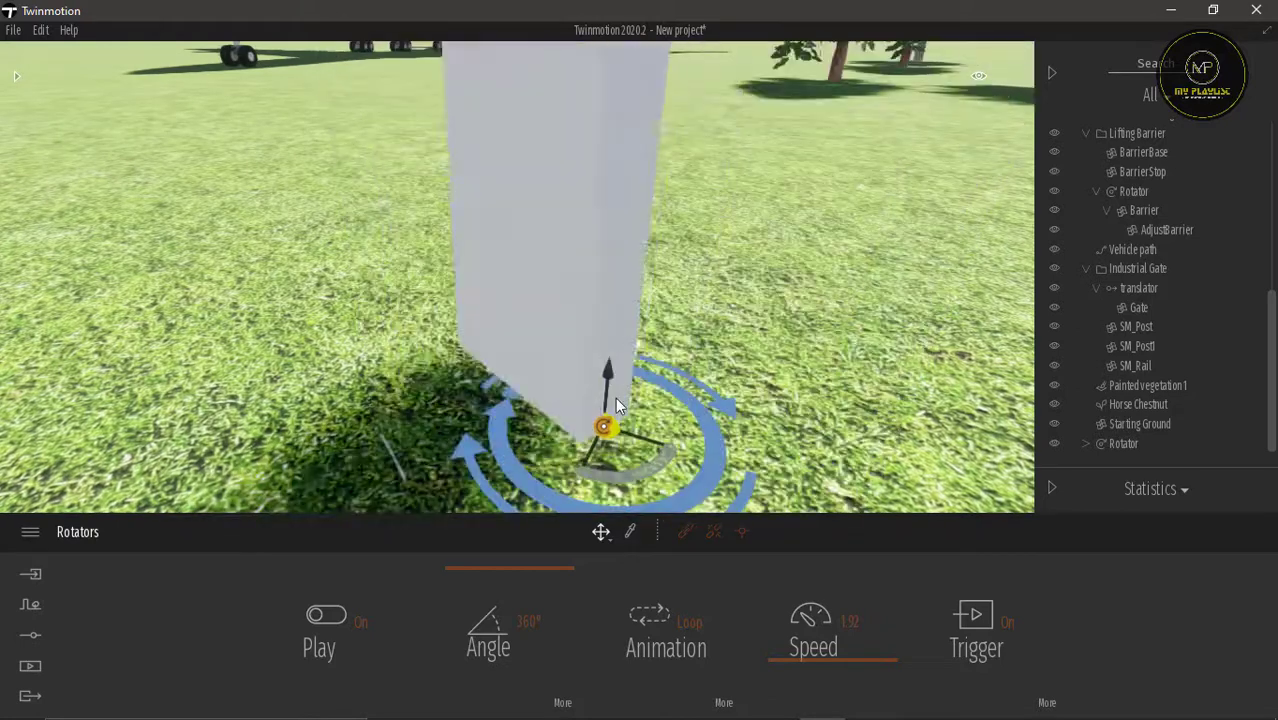
{"action": "scroll", "coordinate": [568, 408], "scroll_direction": "down", "scroll_amount": 6}
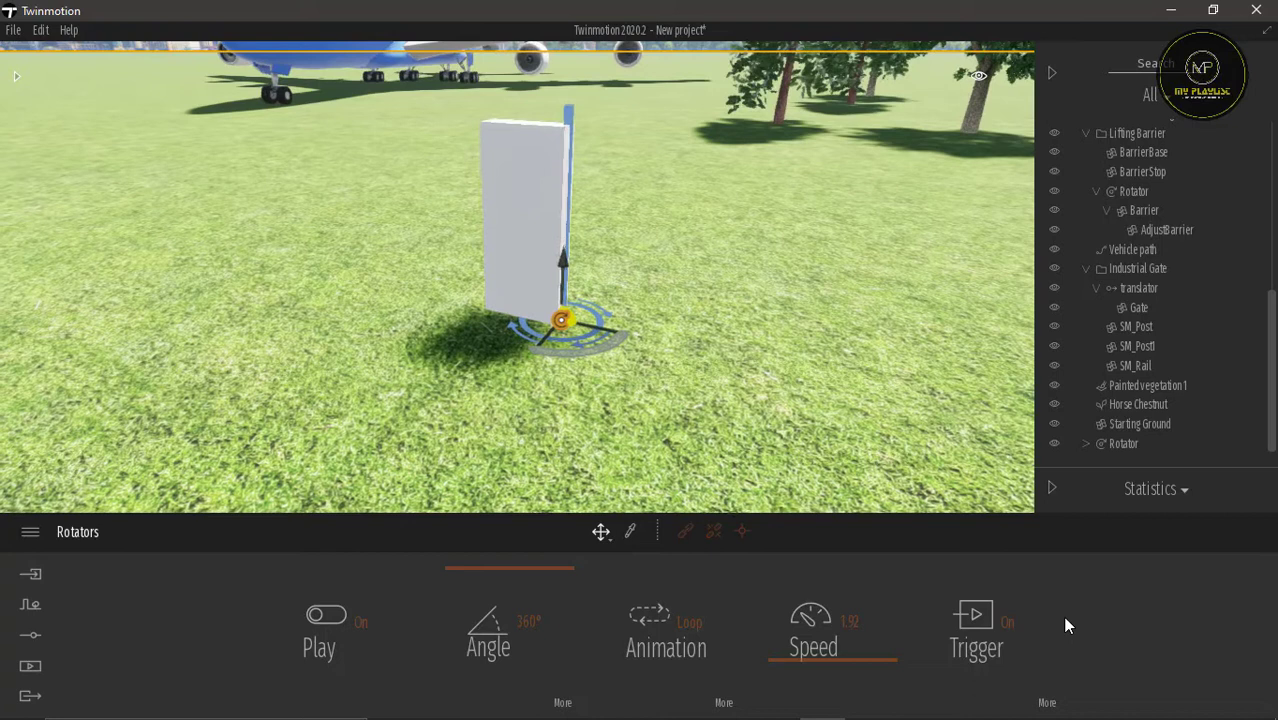
Review which actor types can set off the rotator's trigger.
{"action": "left_click", "coordinate": [1047, 703]}
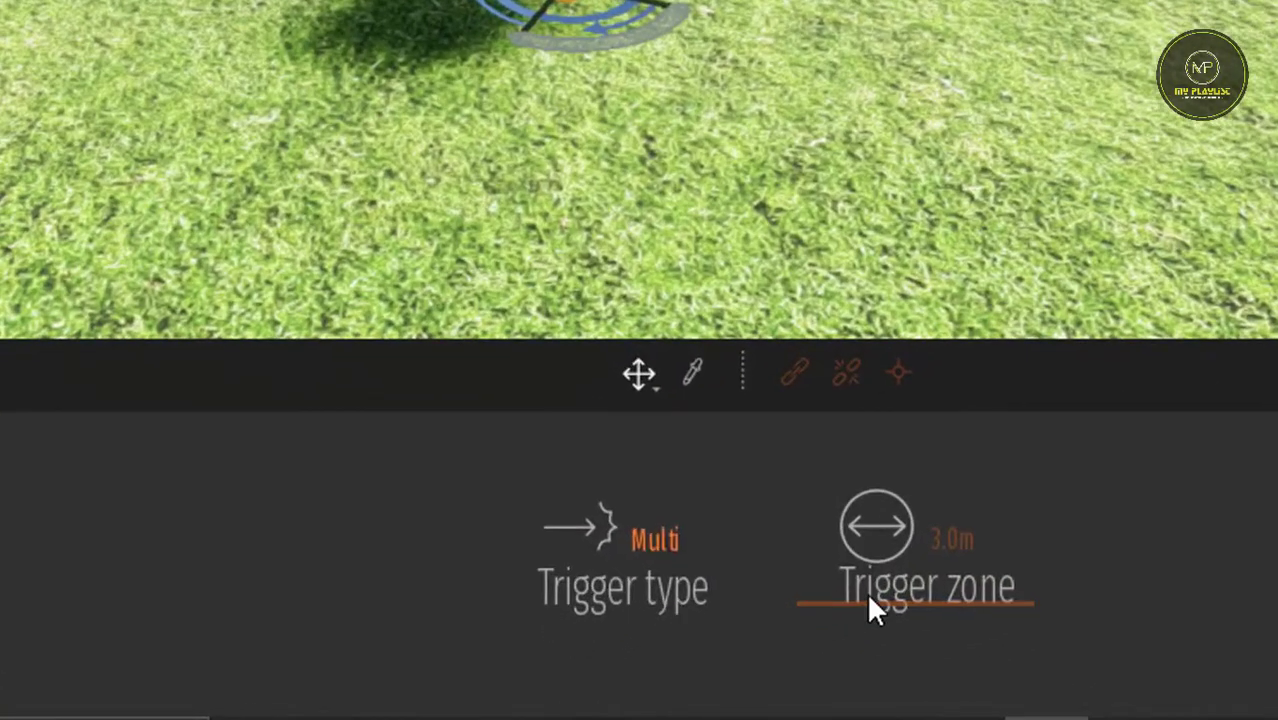
{"action": "left_click", "coordinate": [675, 540]}
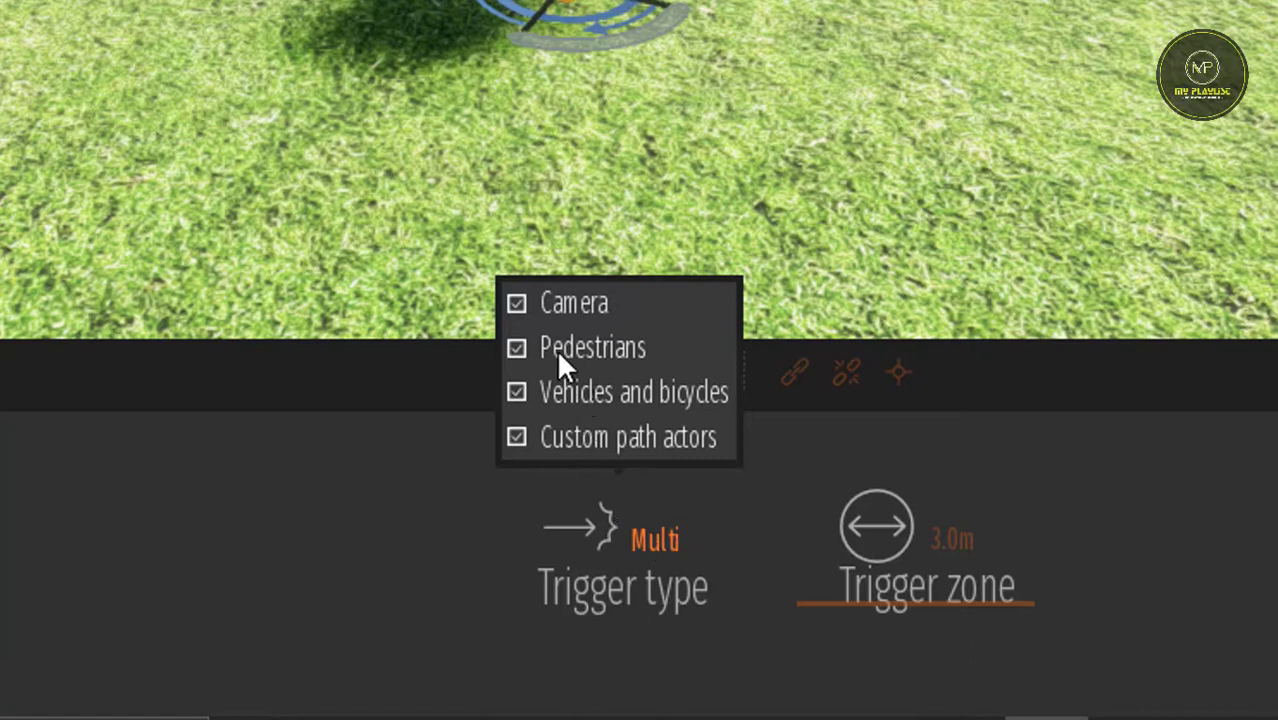
{"action": "left_click", "coordinate": [649, 532]}
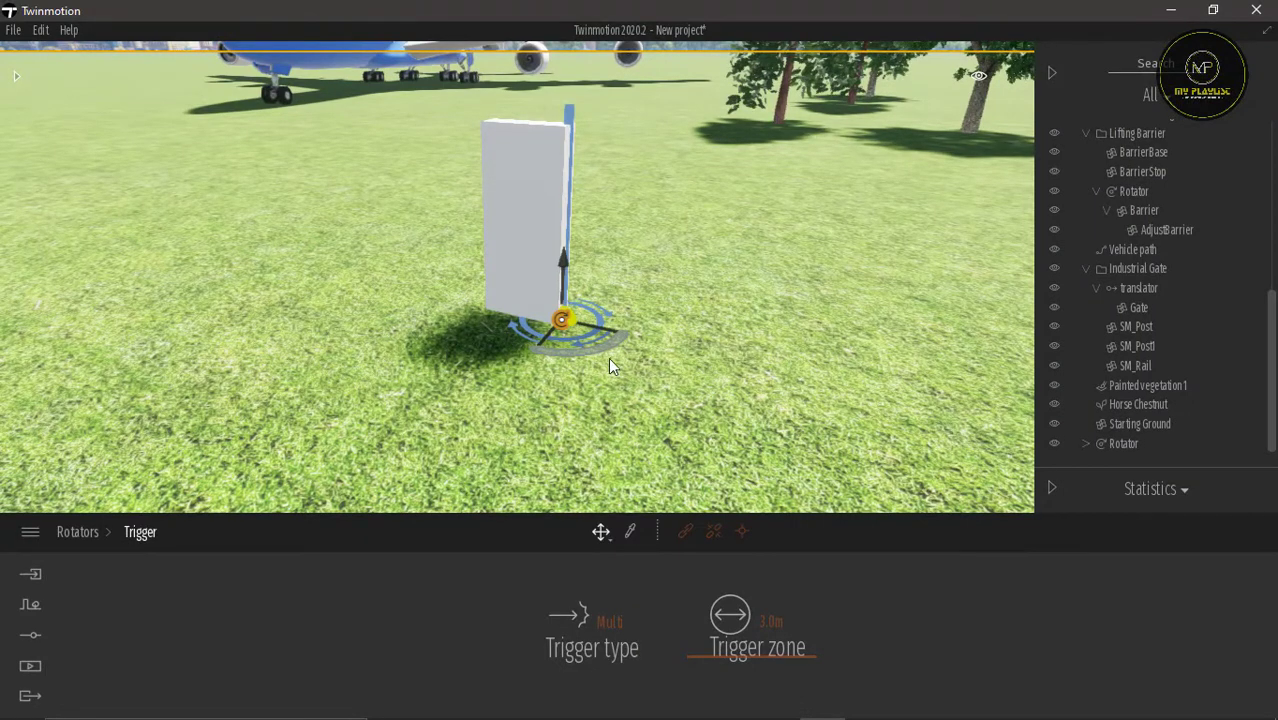
Draw a three-point character path across the grass, passing in front of the door-shaped box.
{"action": "right_click_drag", "start_coordinate": [454, 328], "coordinate": [176, 535]}
{"action": "key", "text": "Tab"}
{"action": "left_click", "coordinate": [33, 605]}
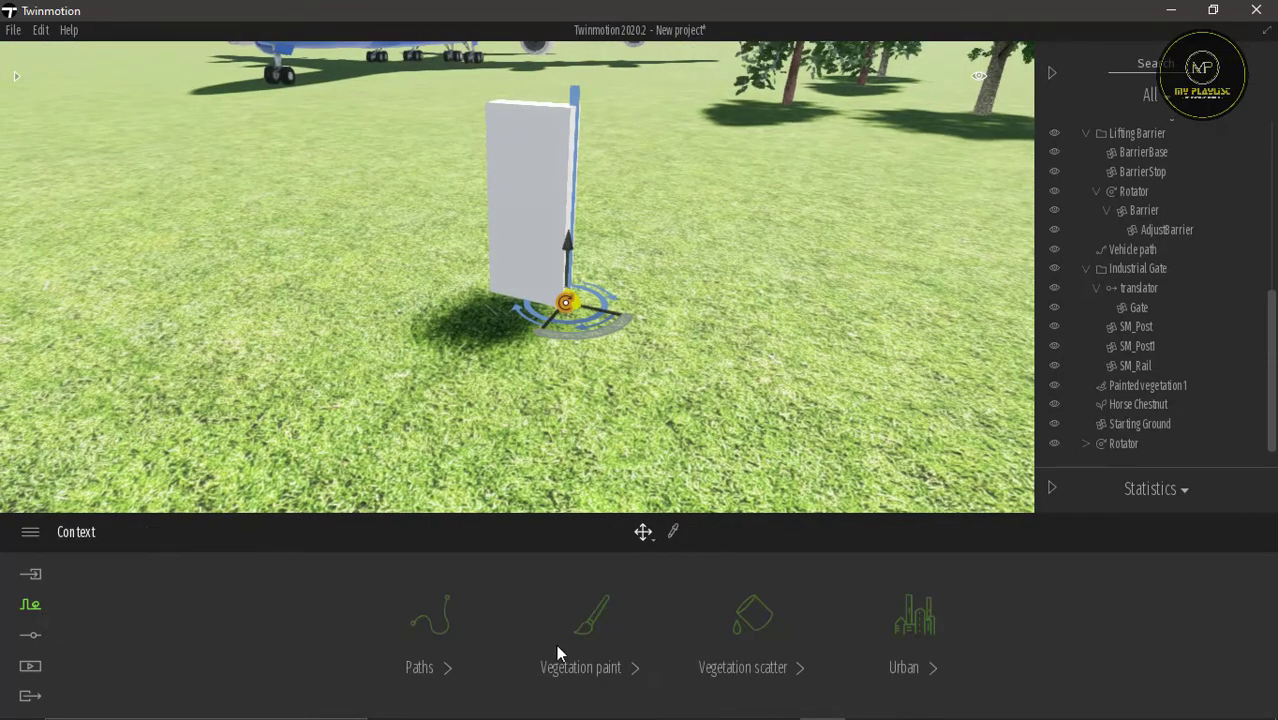
{"action": "left_click", "coordinate": [431, 625]}
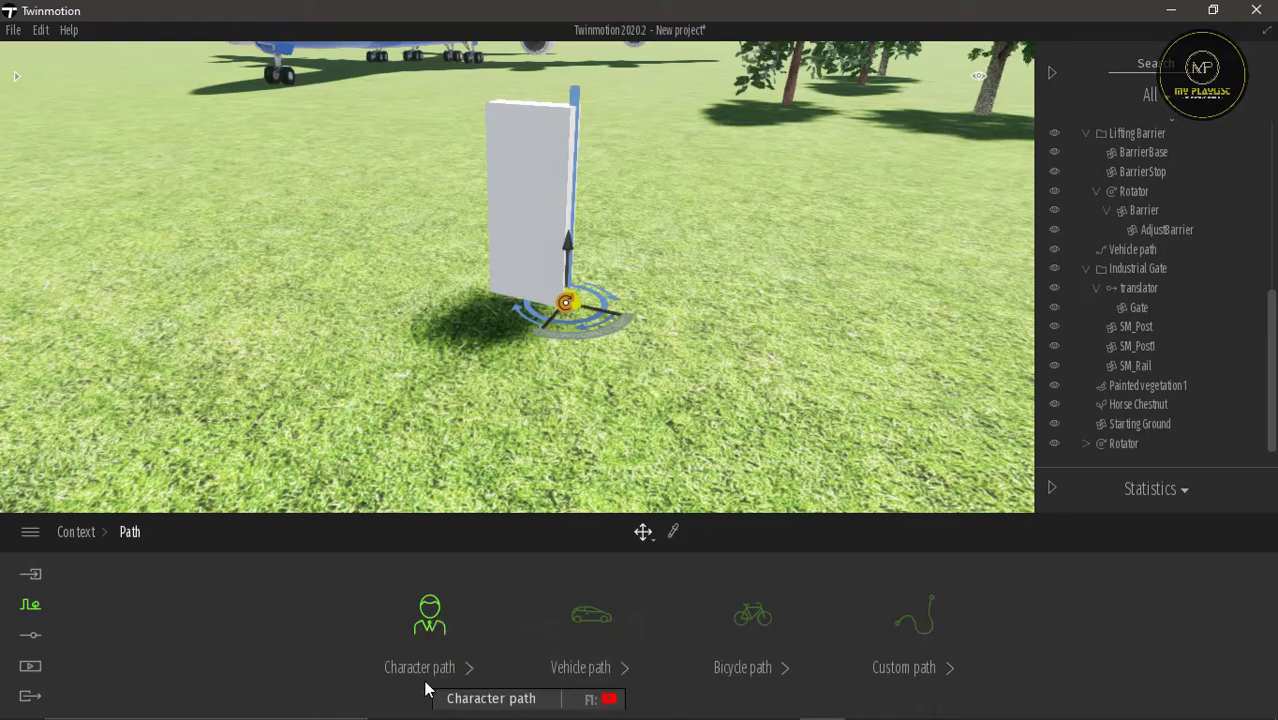
{"action": "left_click", "coordinate": [430, 615]}
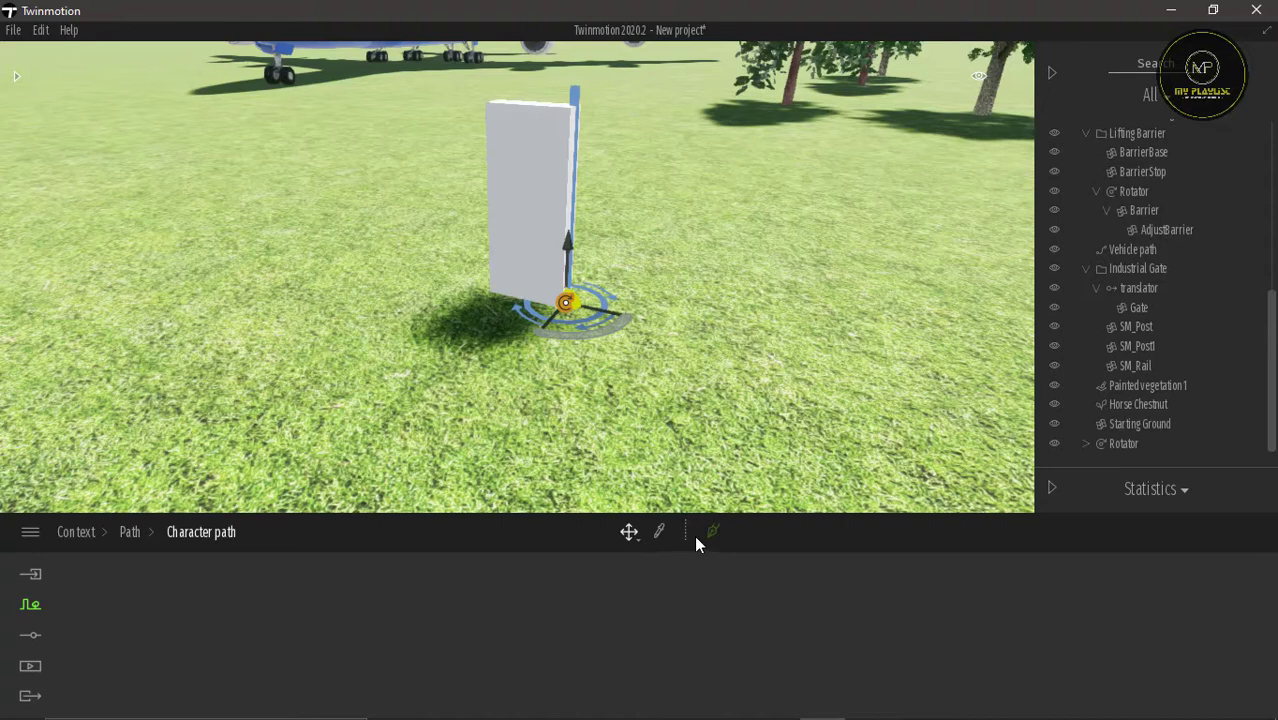
{"action": "left_click", "coordinate": [288, 274]}
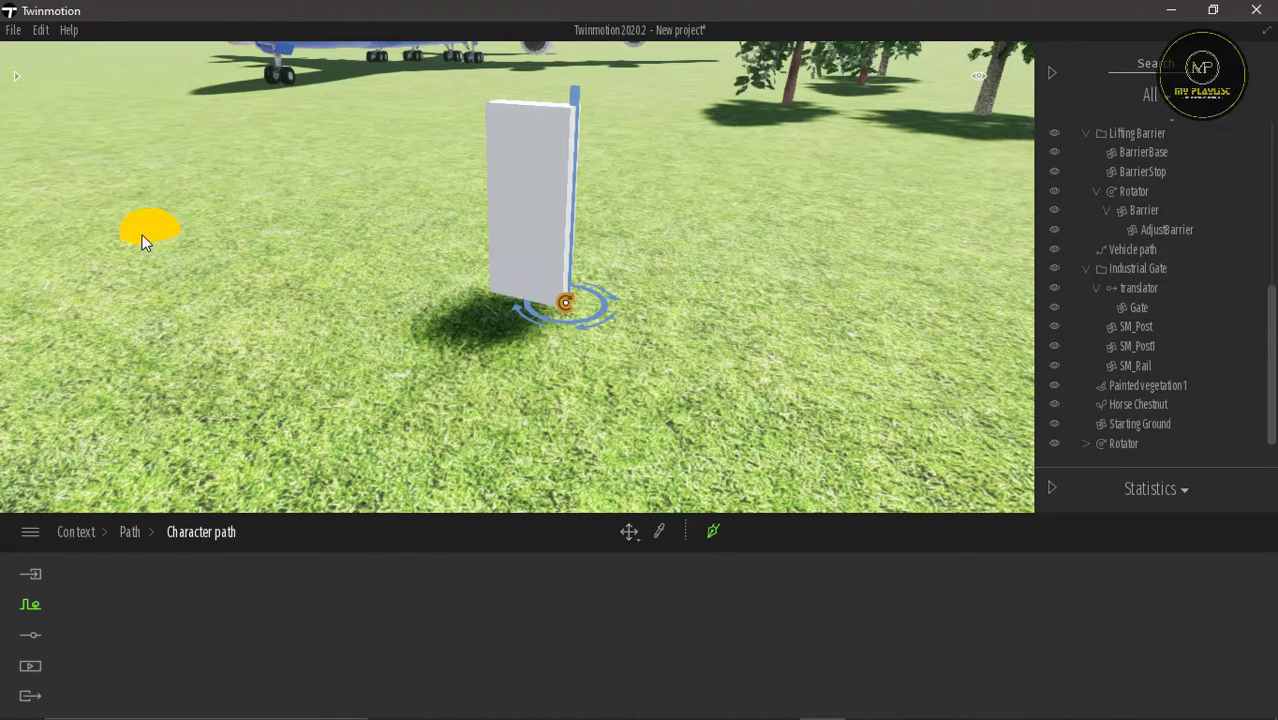
{"action": "left_click", "coordinate": [121, 236]}
{"action": "scroll", "coordinate": [324, 312], "scroll_direction": "down", "scroll_amount": 3}
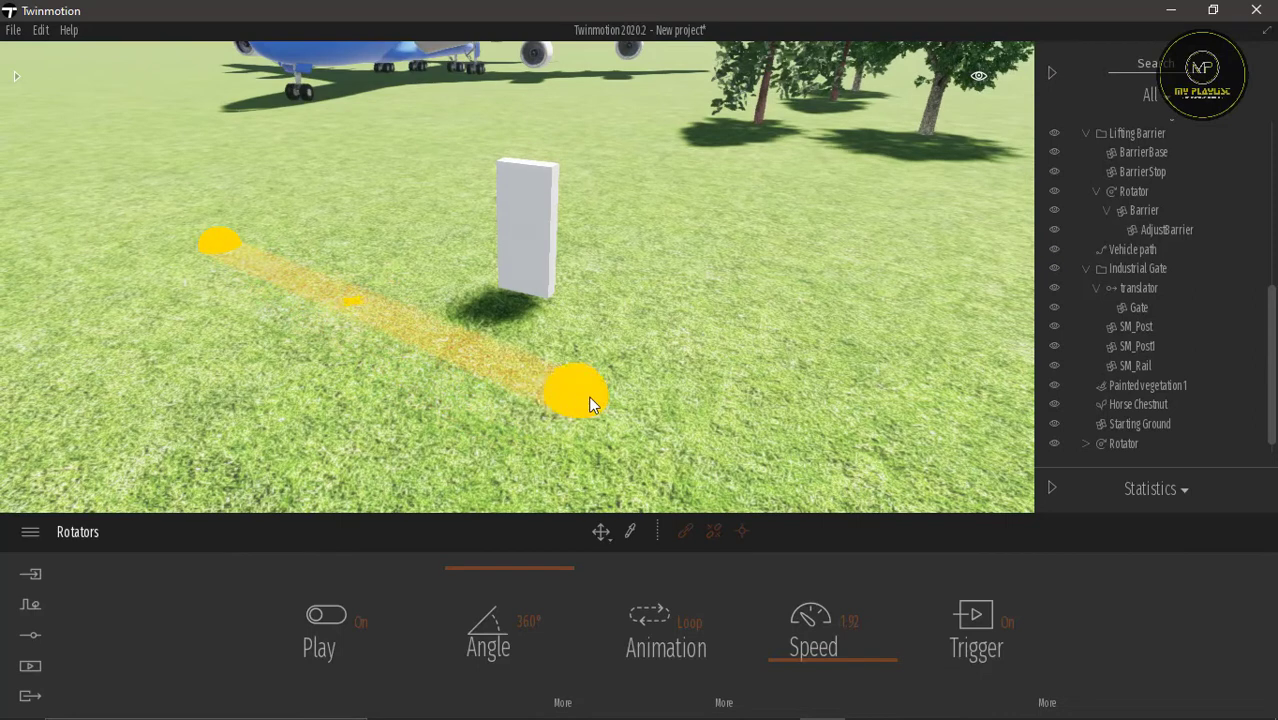
{"action": "left_click", "coordinate": [619, 420]}
{"action": "left_click", "coordinate": [934, 454]}
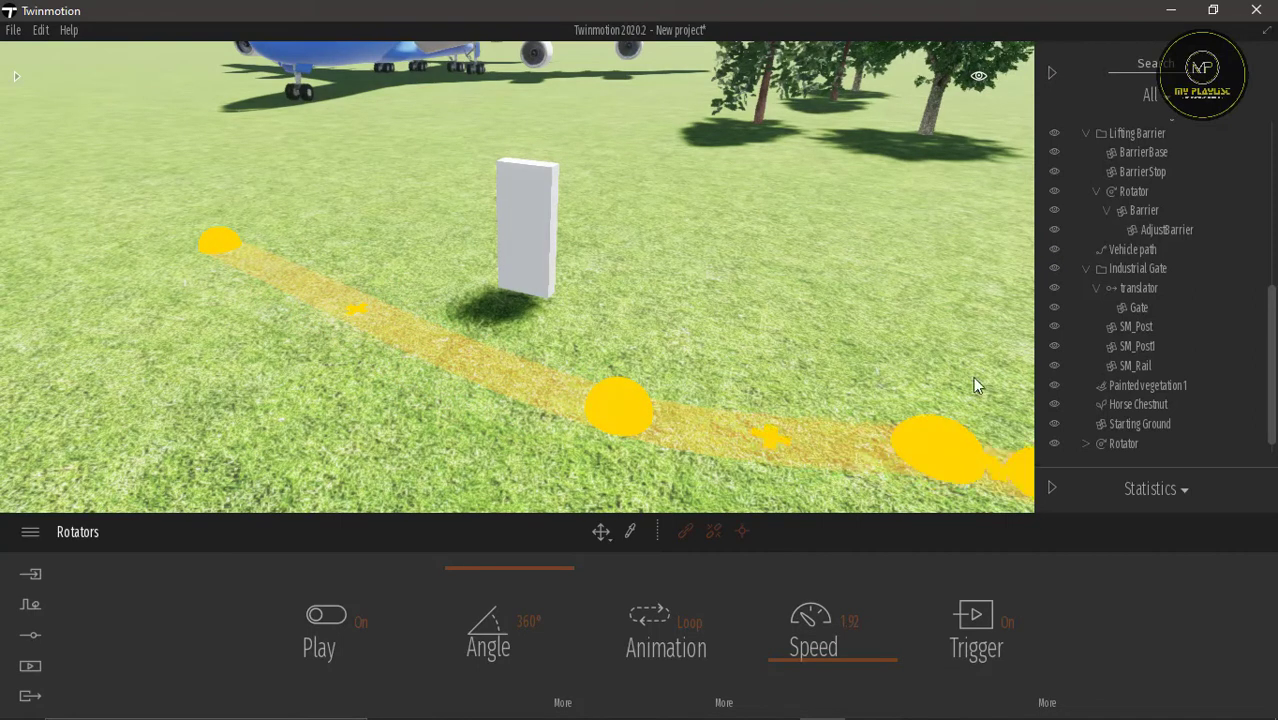
{"action": "right_click", "coordinate": [975, 314]}
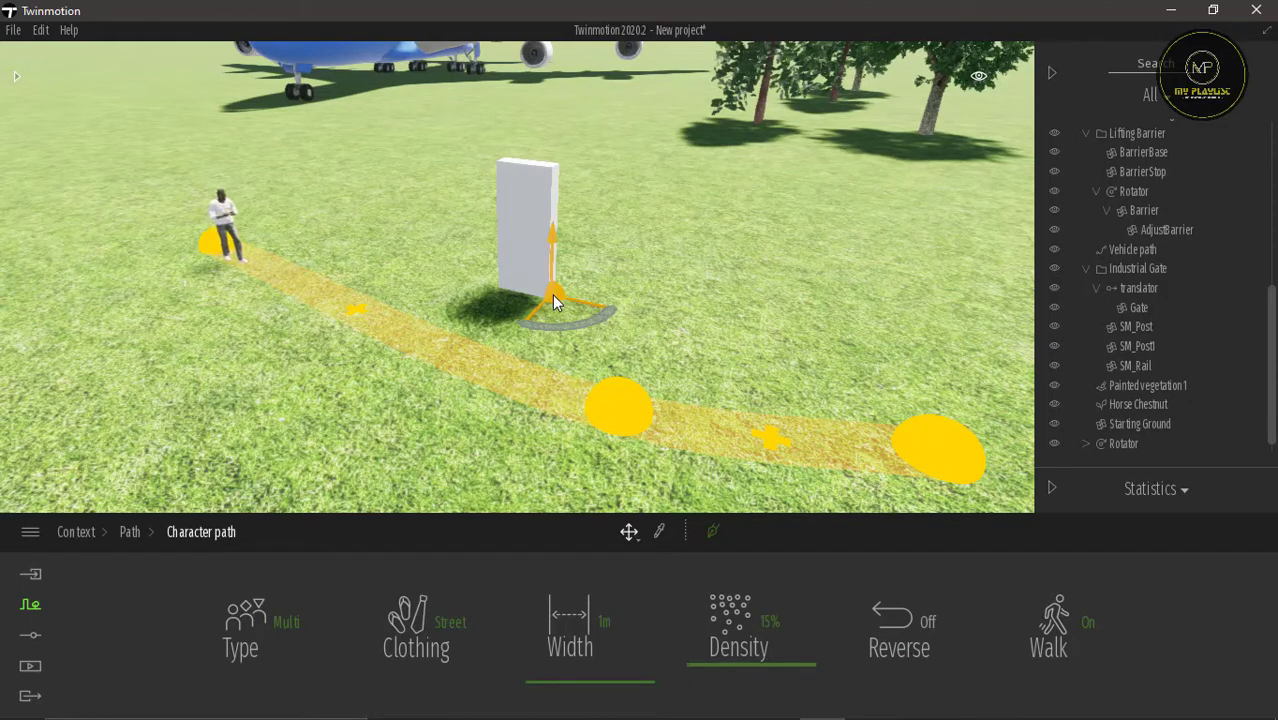
Enlarge the rotator's trigger zone to 4.2 m so it reaches the walking character.
{"action": "left_click", "coordinate": [524, 266]}
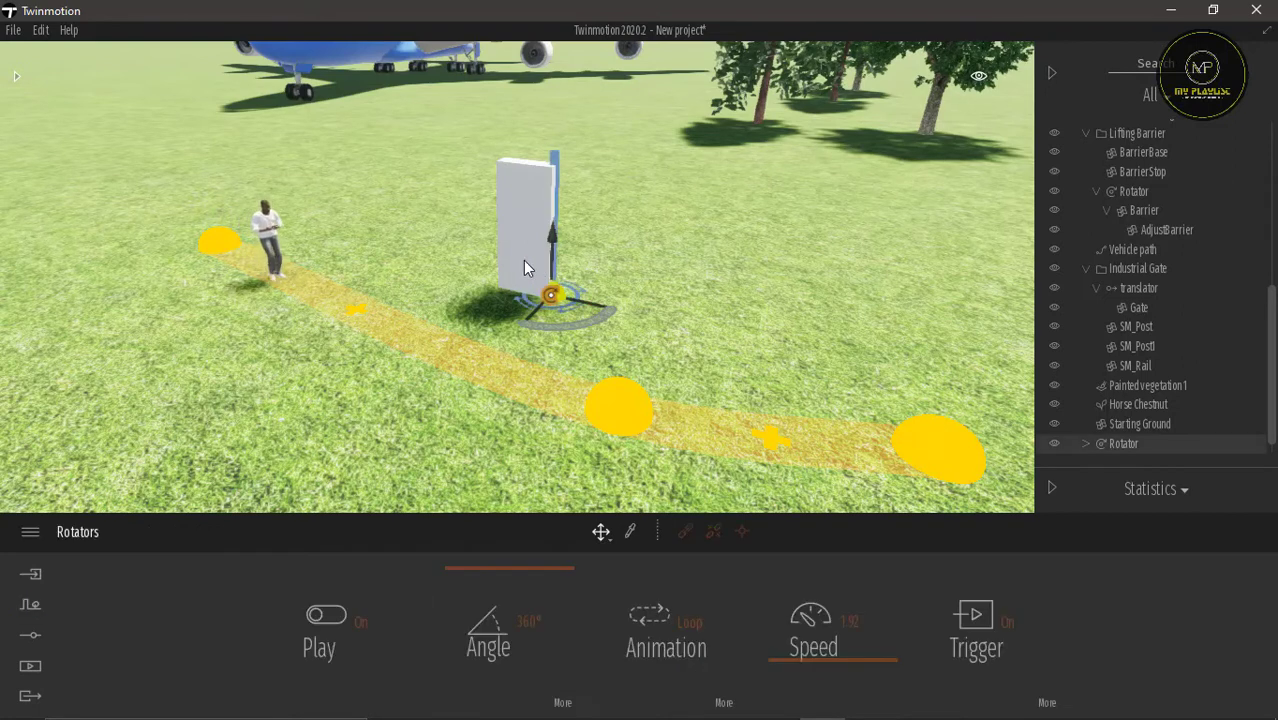
{"action": "scroll", "coordinate": [540, 325], "scroll_direction": "up", "scroll_amount": 2}
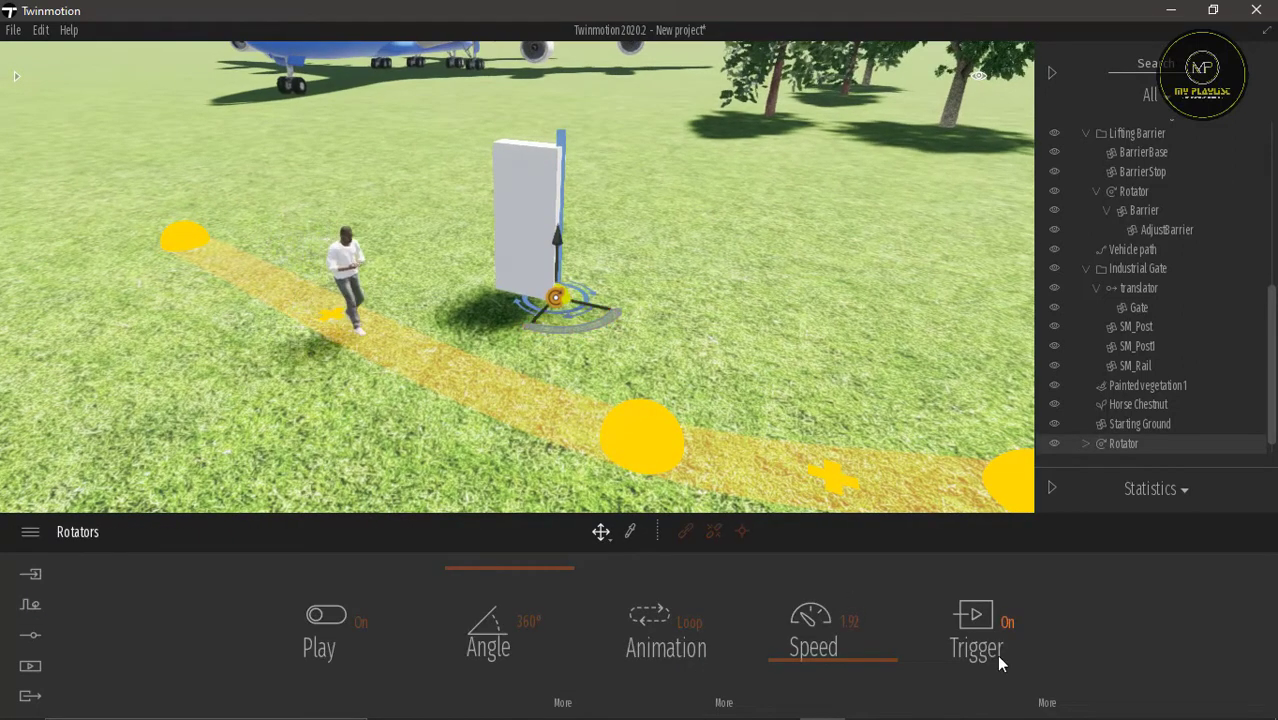
{"action": "left_click", "coordinate": [1045, 702]}
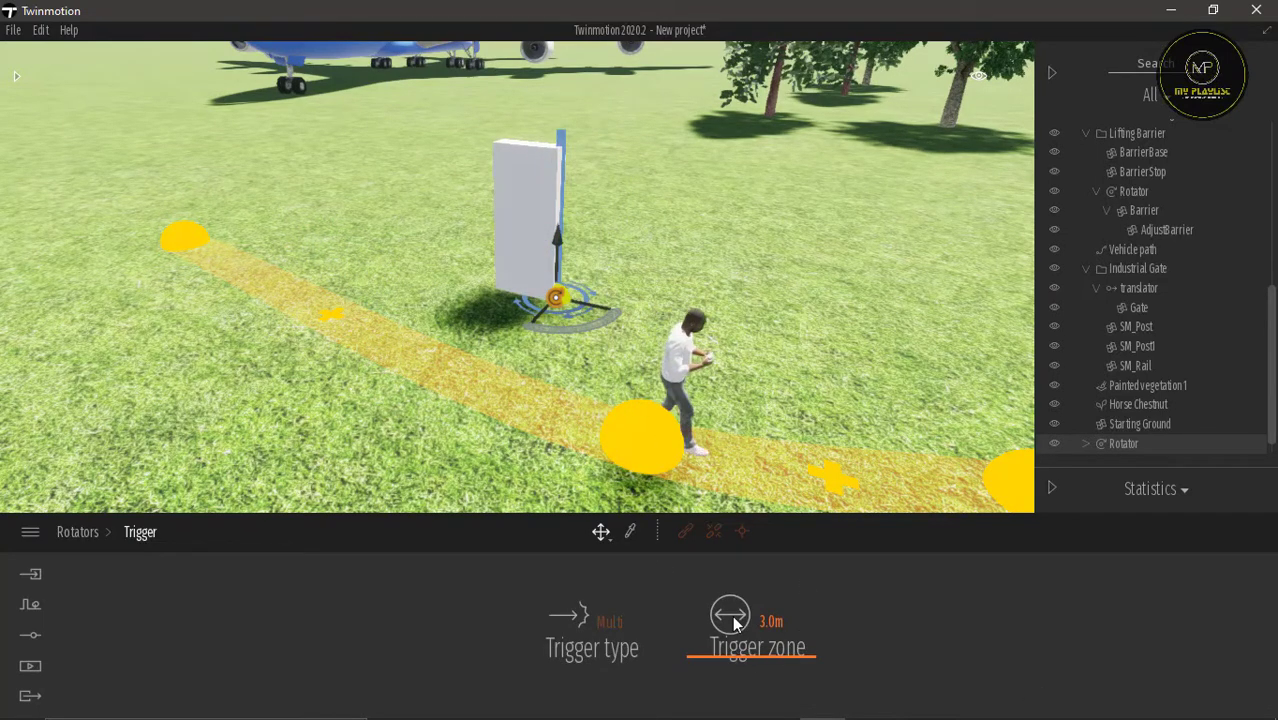
{"action": "left_click_drag", "start_coordinate": [748, 655], "coordinate": [760, 648]}
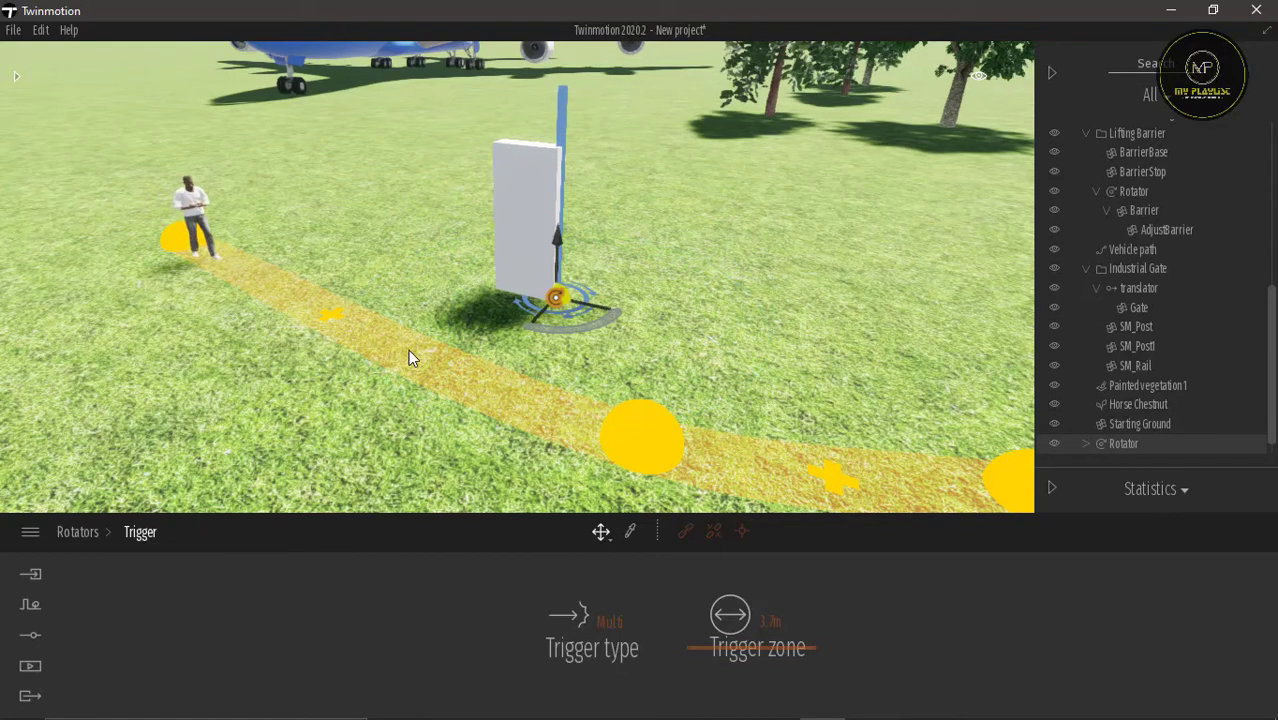
{"action": "left_click_drag", "start_coordinate": [740, 650], "coordinate": [740, 643]}
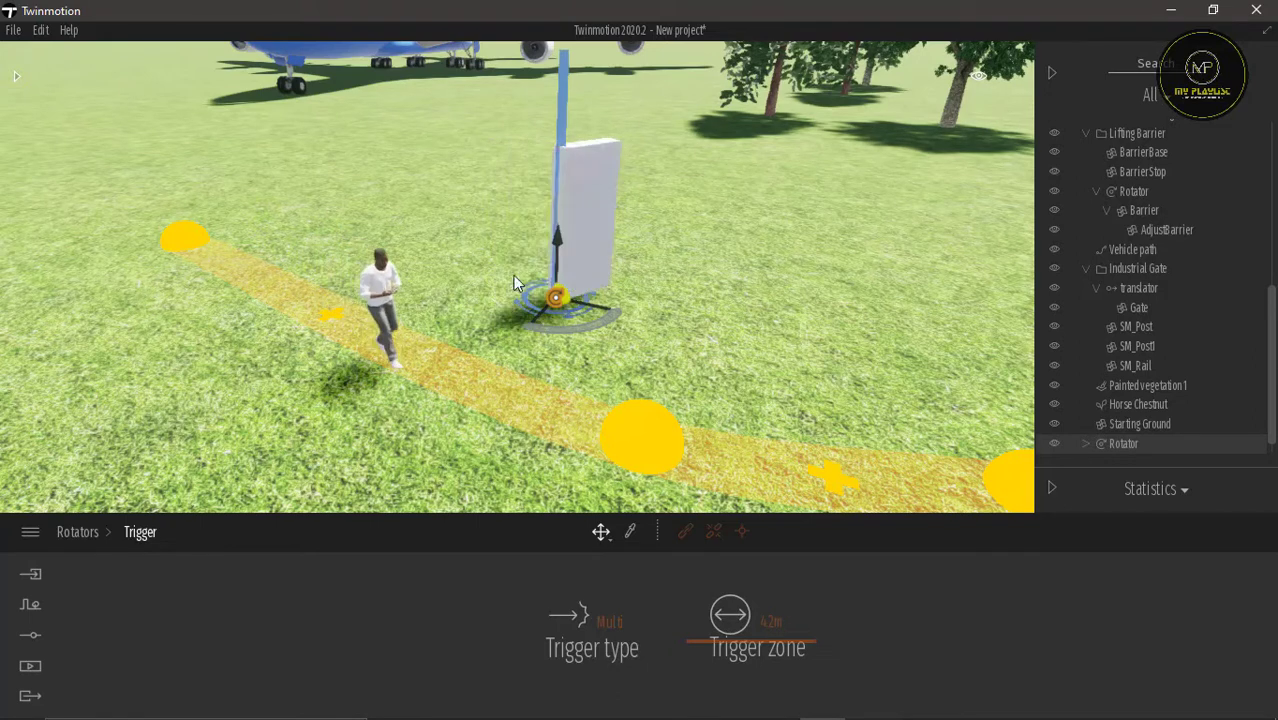
Delete the character path in front of the door-shaped box and select the door's rotator again.
{"action": "left_click", "coordinate": [639, 434]}
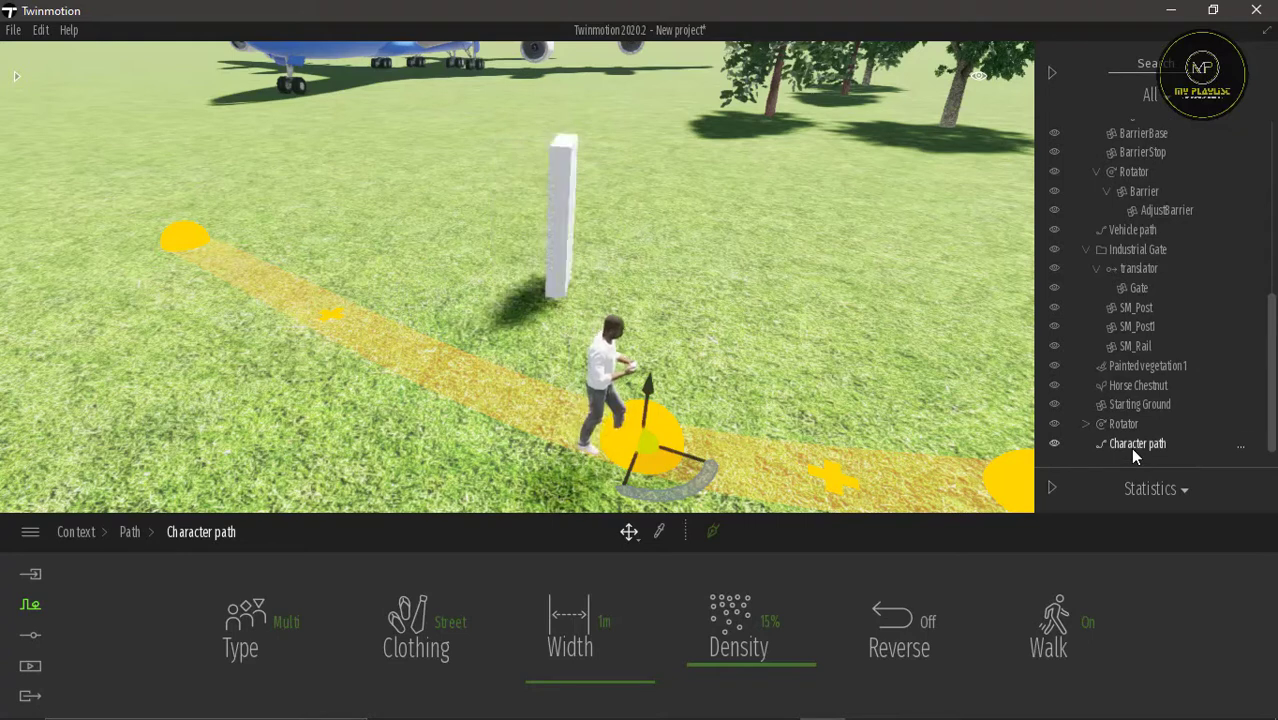
{"action": "key", "text": "Delete"}
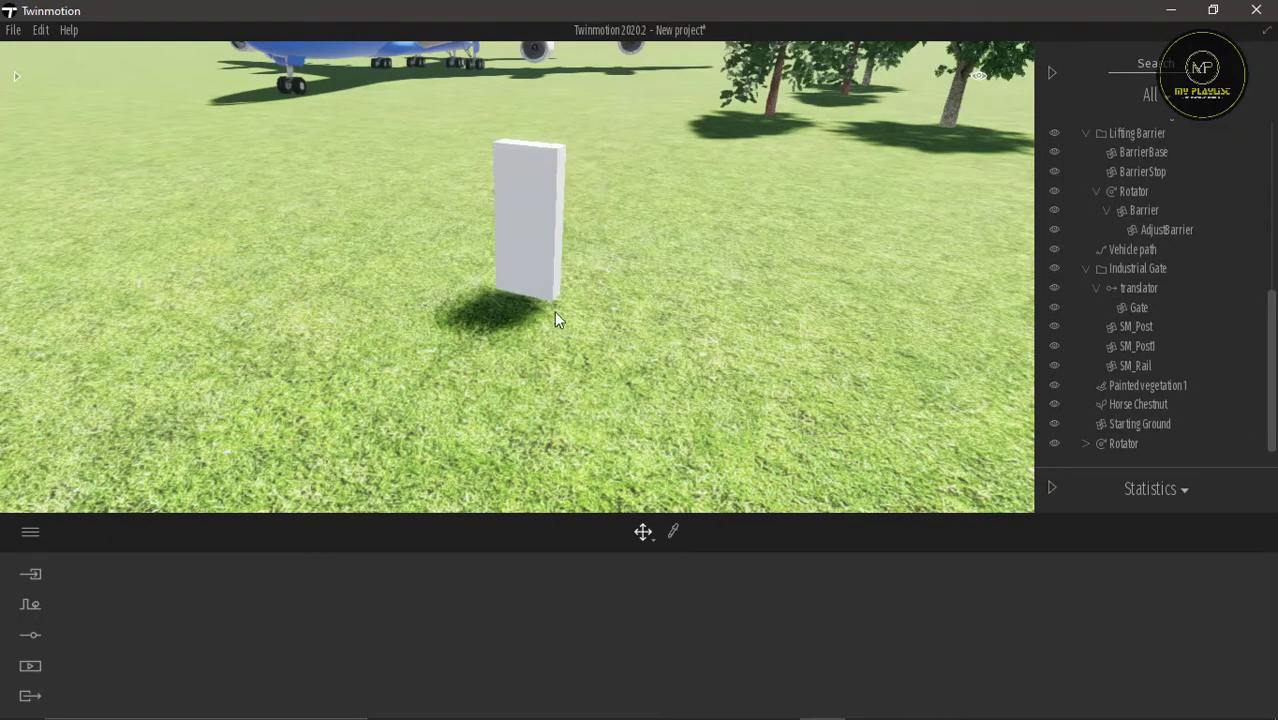
{"action": "left_click", "coordinate": [555, 259]}
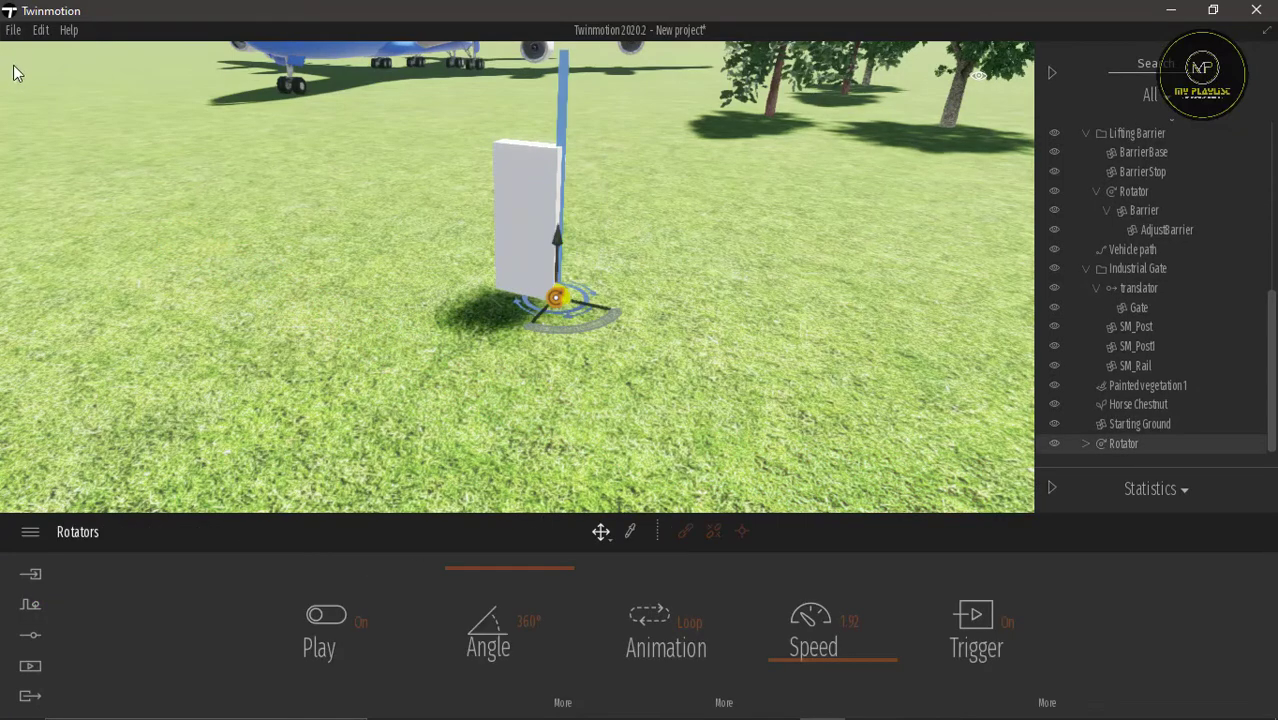
Place a Sliding Door from the Translators library on the grass beside the door-shaped box.
{"action": "left_click", "coordinate": [15, 73]}
{"action": "left_click", "coordinate": [30, 98]}
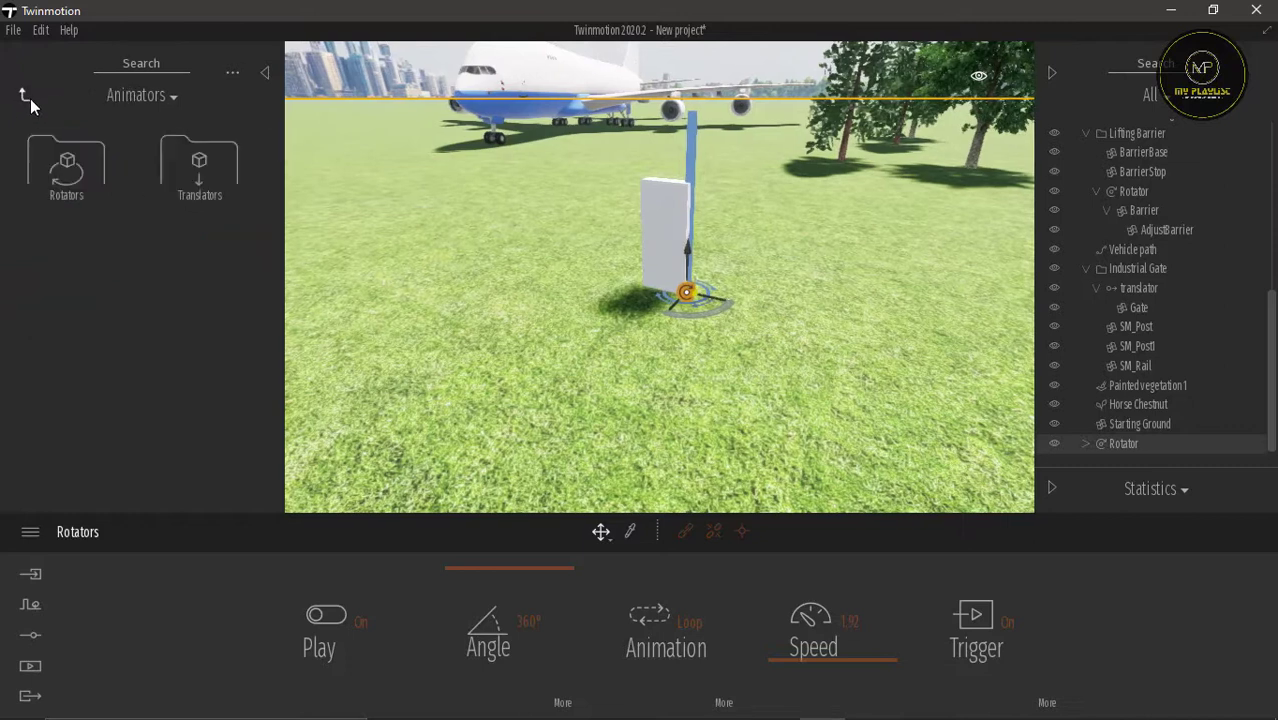
{"action": "left_click", "coordinate": [182, 160]}
{"action": "left_click_drag", "start_coordinate": [224, 174], "coordinate": [523, 294]}
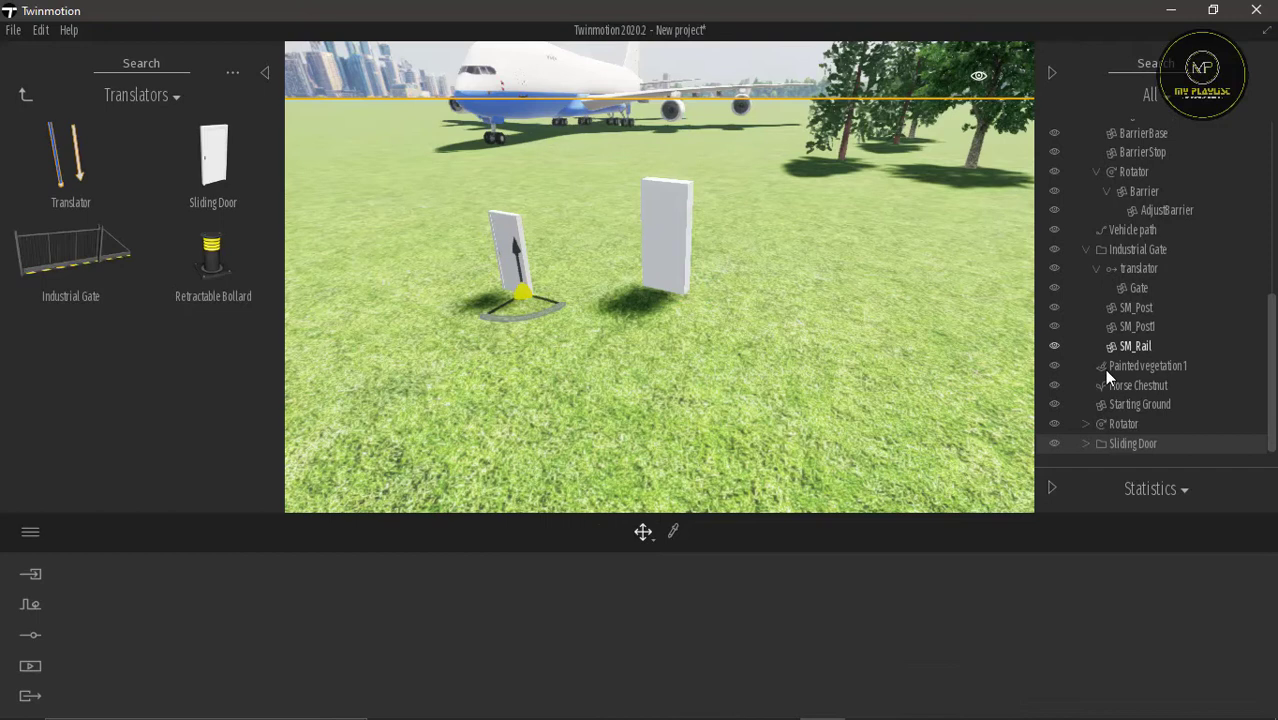
Select the translator inside the Sliding Door group and increase its travel distance well beyond the door's width.
{"action": "left_click", "coordinate": [1088, 443]}
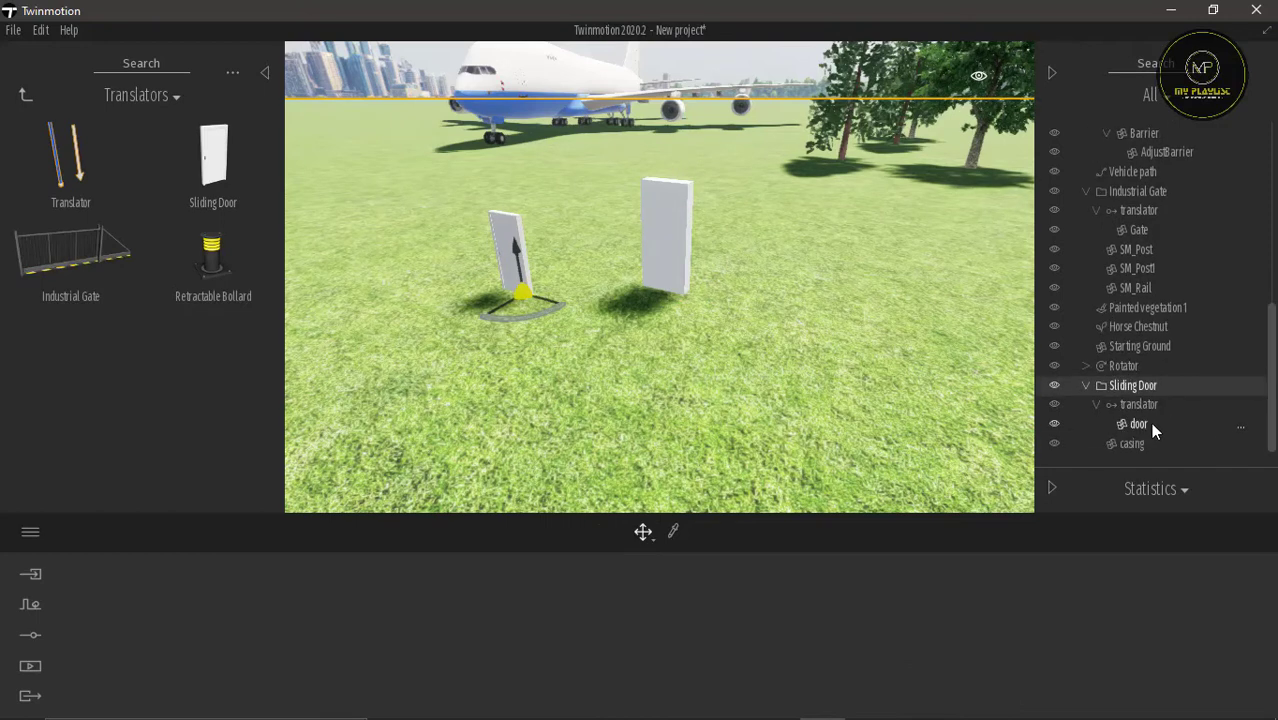
{"action": "left_click", "coordinate": [1144, 402]}
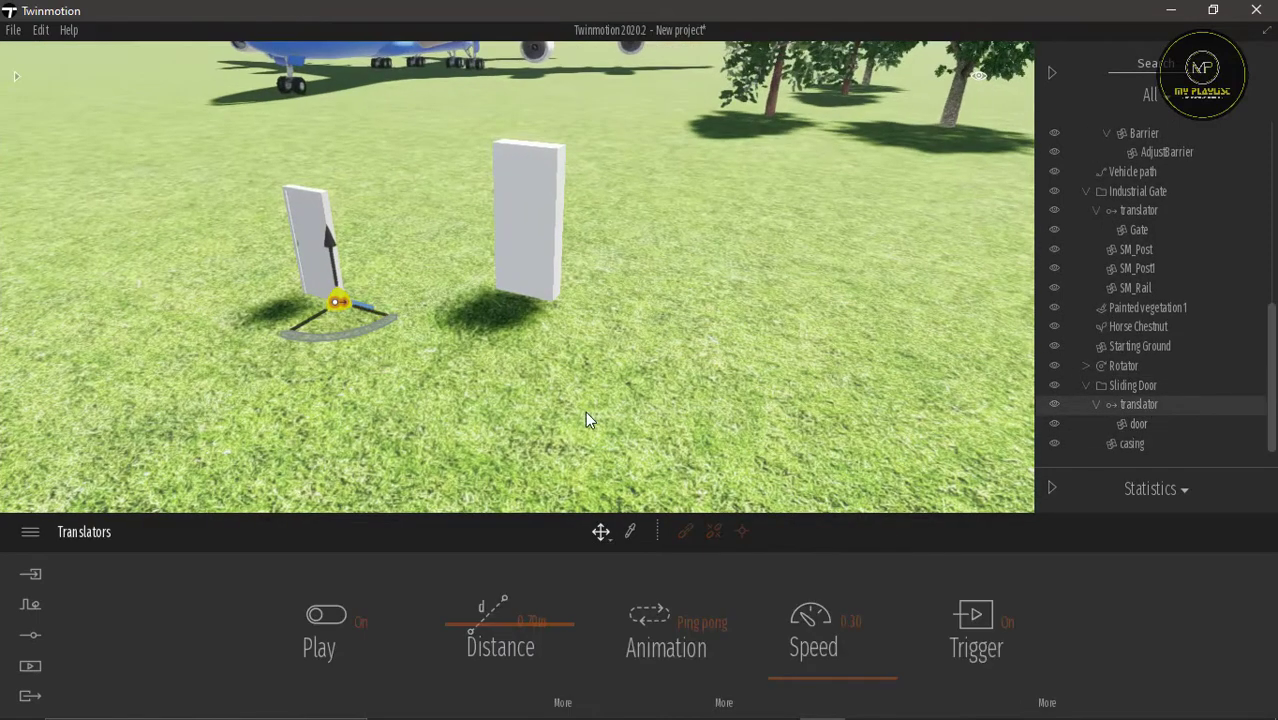
{"action": "right_click_drag", "start_coordinate": [586, 412], "coordinate": [530, 408]}
{"action": "middle_click_drag", "start_coordinate": [470, 410], "coordinate": [589, 405]}
{"action": "scroll", "coordinate": [590, 406], "scroll_direction": "up", "scroll_amount": 6}
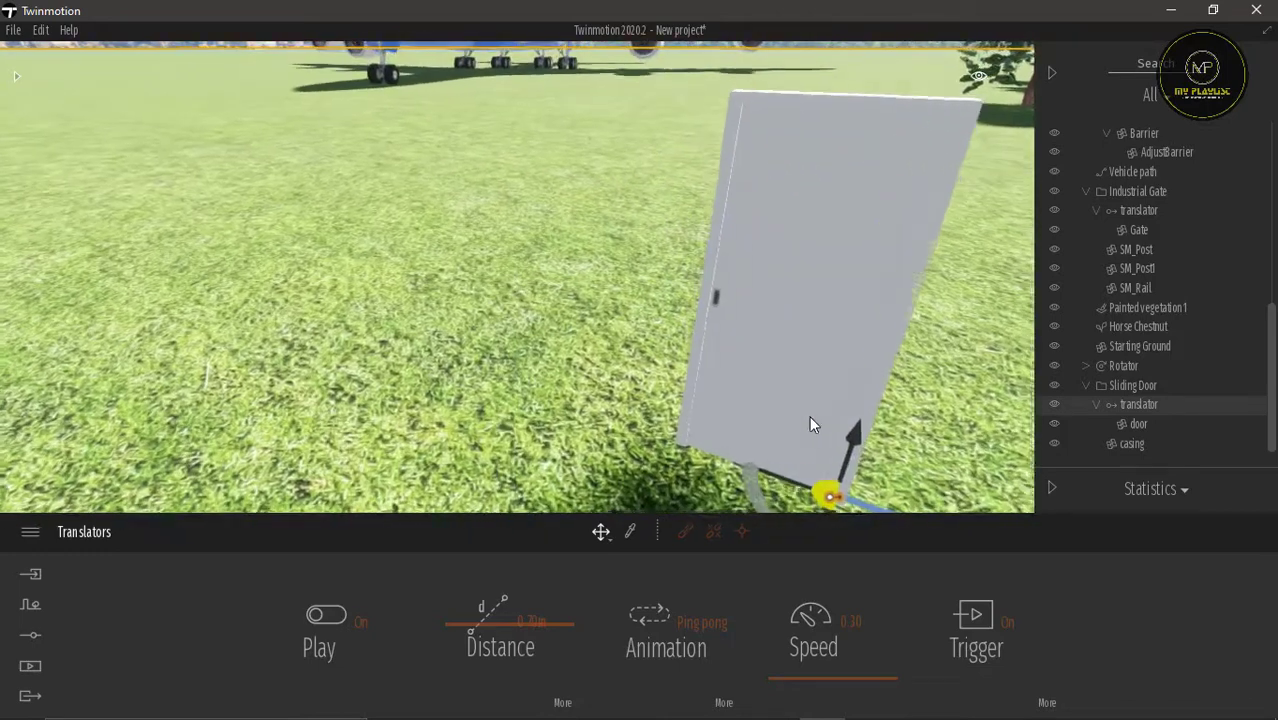
{"action": "scroll", "coordinate": [809, 415], "scroll_direction": "up", "scroll_amount": 5}
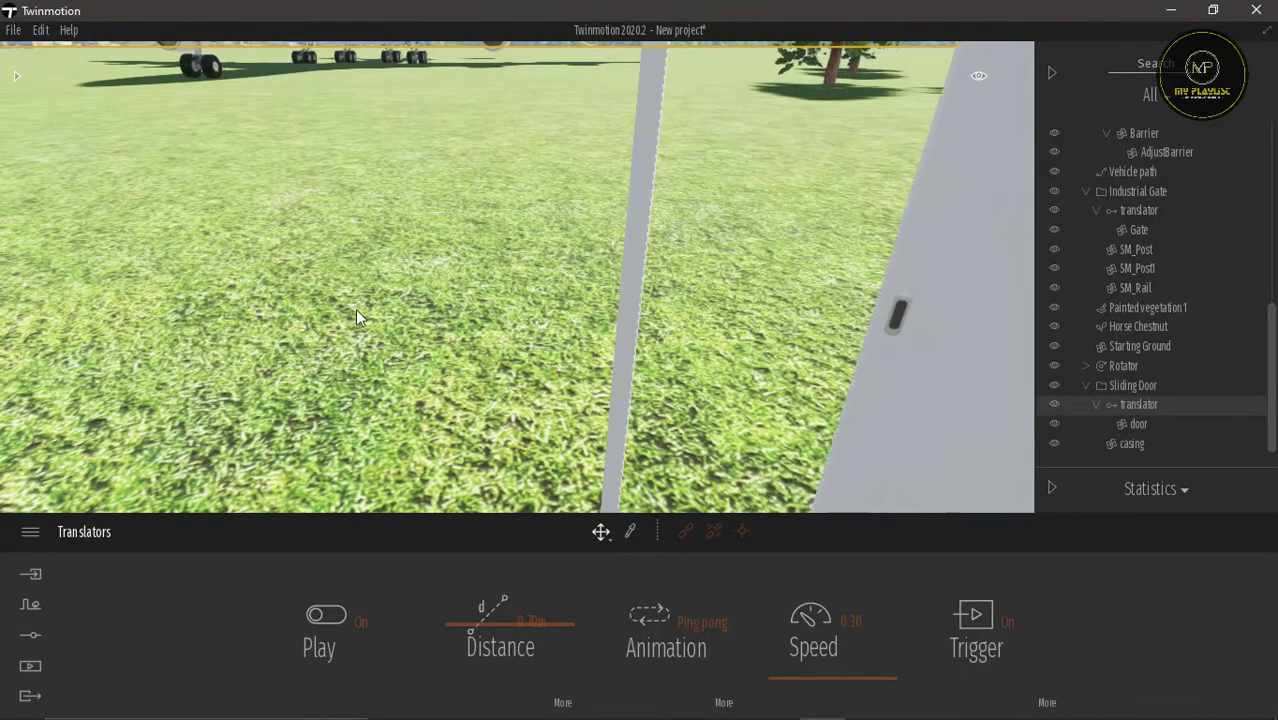
{"action": "scroll", "coordinate": [358, 318], "scroll_direction": "down", "scroll_amount": 6}
{"action": "left_click_drag", "start_coordinate": [507, 616], "coordinate": [509, 620]}
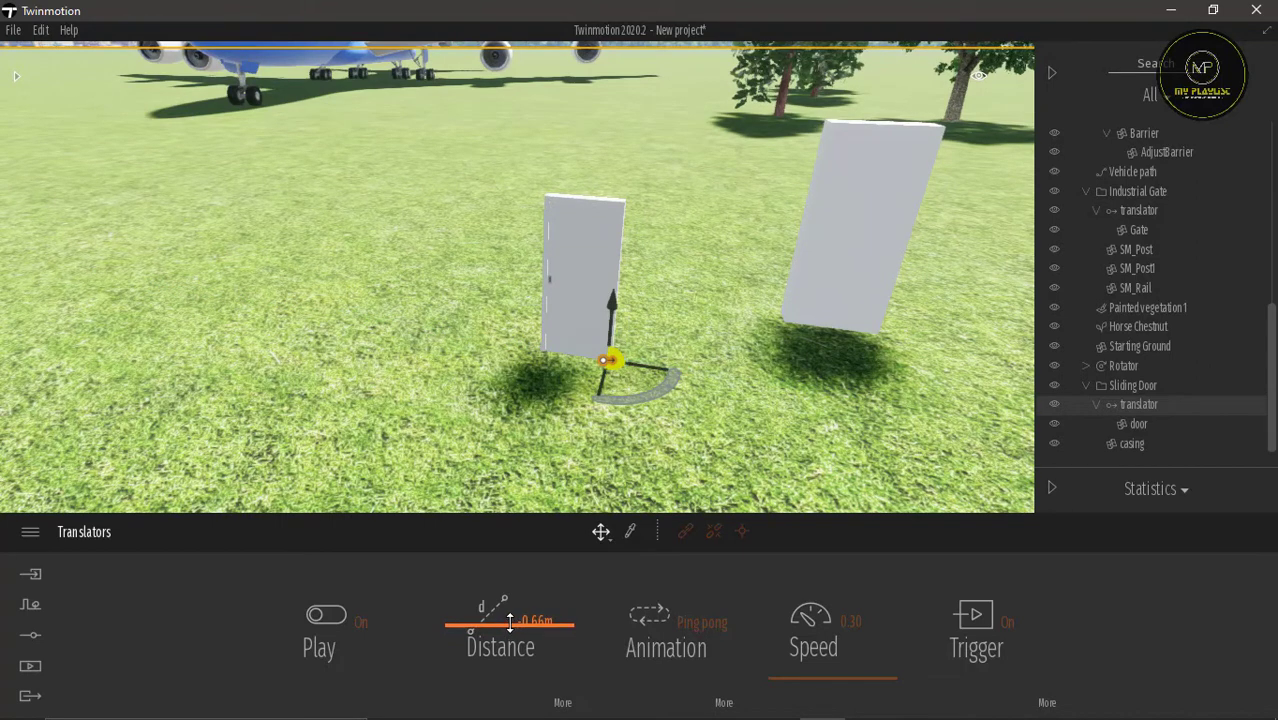
Place a Translator from the Translators library on the grass beside the airplane's nose and link the airplane to it.
{"action": "scroll", "coordinate": [583, 402], "scroll_direction": "down", "scroll_amount": 5}
{"action": "right_click_drag", "start_coordinate": [577, 402], "coordinate": [560, 290]}
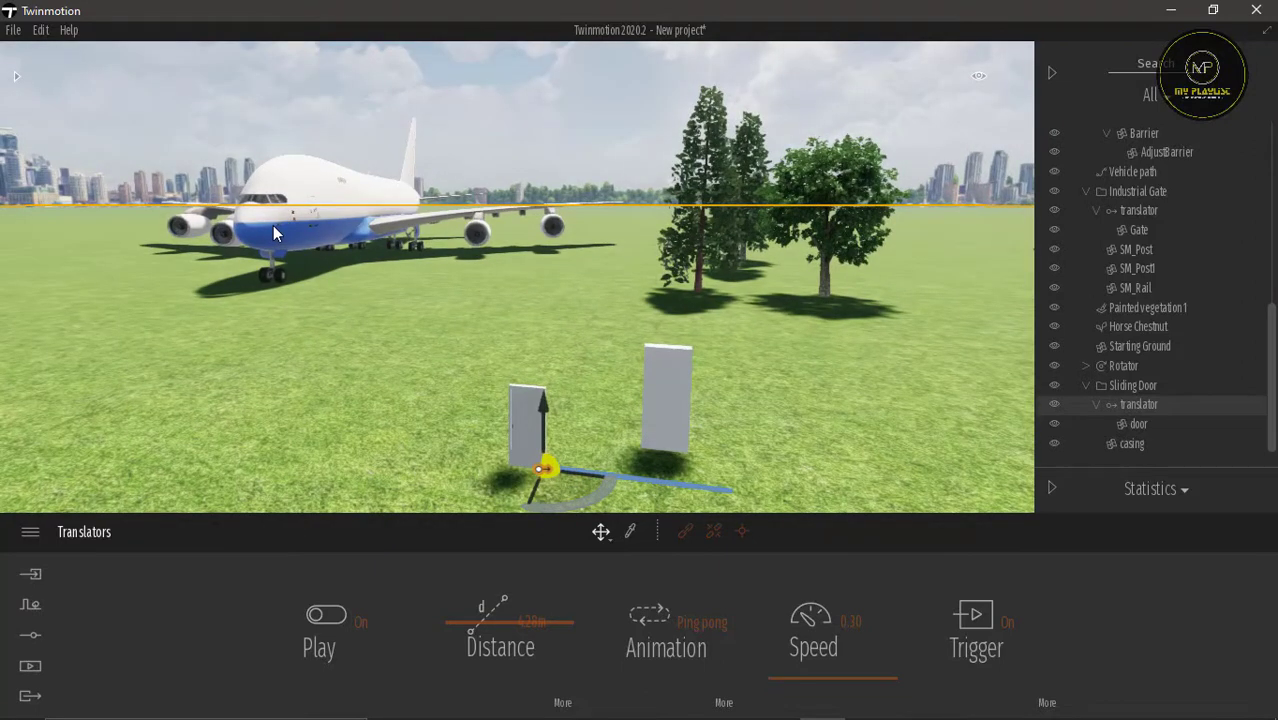
{"action": "middle_click_drag", "start_coordinate": [560, 290], "coordinate": [800, 300]}
{"action": "right_click_drag", "start_coordinate": [284, 323], "coordinate": [450, 315]}
{"action": "scroll", "coordinate": [330, 330], "scroll_direction": "down", "scroll_amount": 3}
{"action": "middle_click_drag", "start_coordinate": [200, 398], "coordinate": [302, 345]}
{"action": "scroll", "coordinate": [302, 345], "scroll_direction": "down", "scroll_amount": 3}
{"action": "right_click_drag", "start_coordinate": [154, 304], "coordinate": [57, 277]}
{"action": "scroll", "coordinate": [85, 316], "scroll_direction": "down", "scroll_amount": 3}
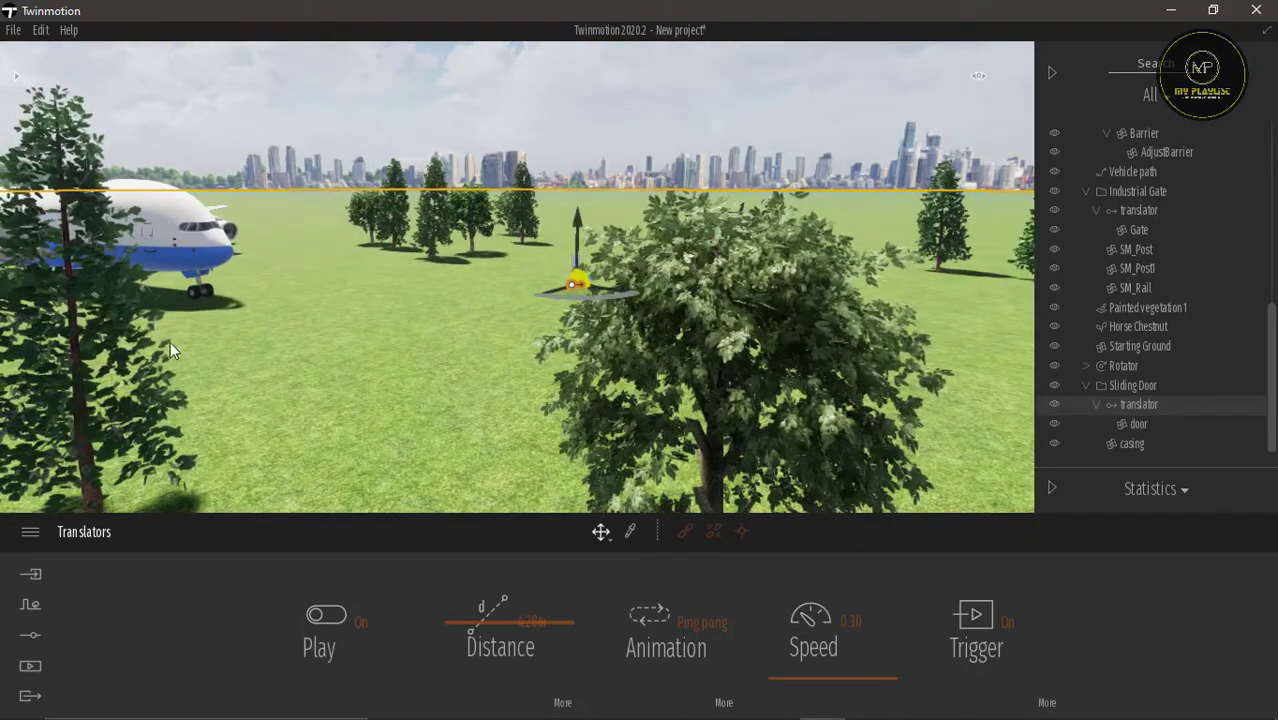
{"action": "middle_click_drag", "start_coordinate": [145, 299], "coordinate": [257, 324]}
{"action": "scroll", "coordinate": [362, 354], "scroll_direction": "down", "scroll_amount": 2}
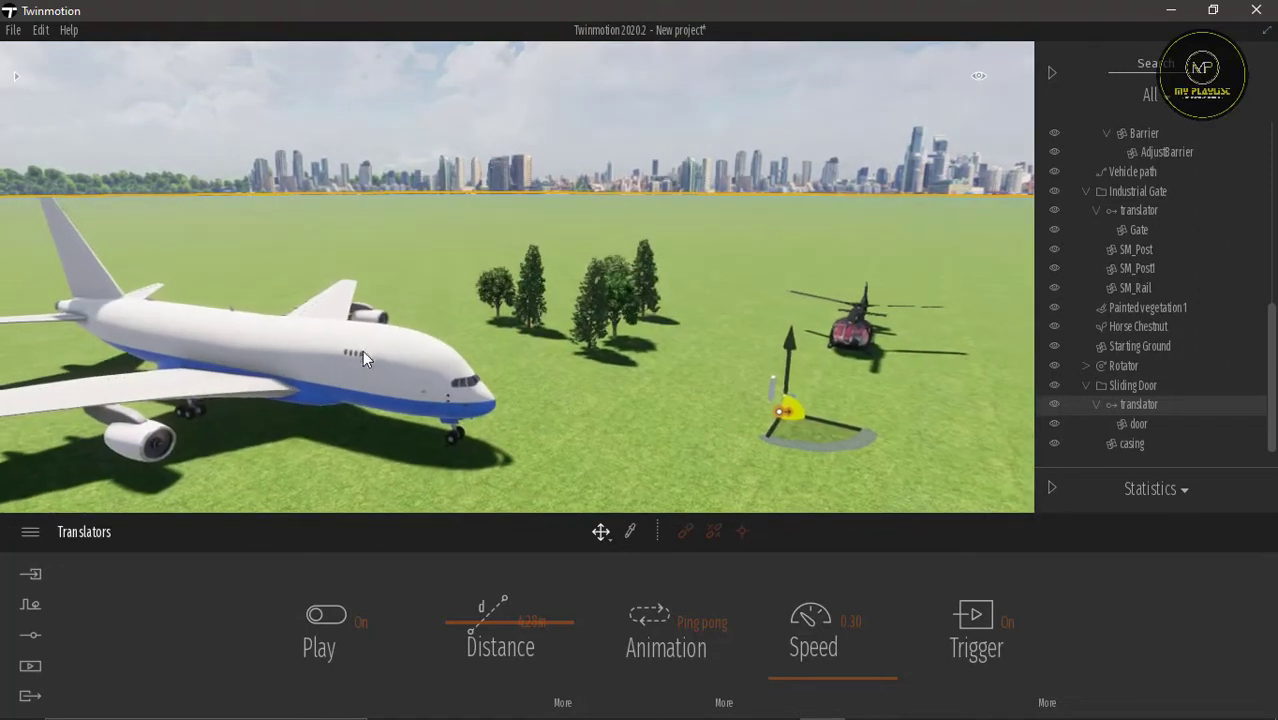
{"action": "right_click_drag", "start_coordinate": [362, 354], "coordinate": [414, 342]}
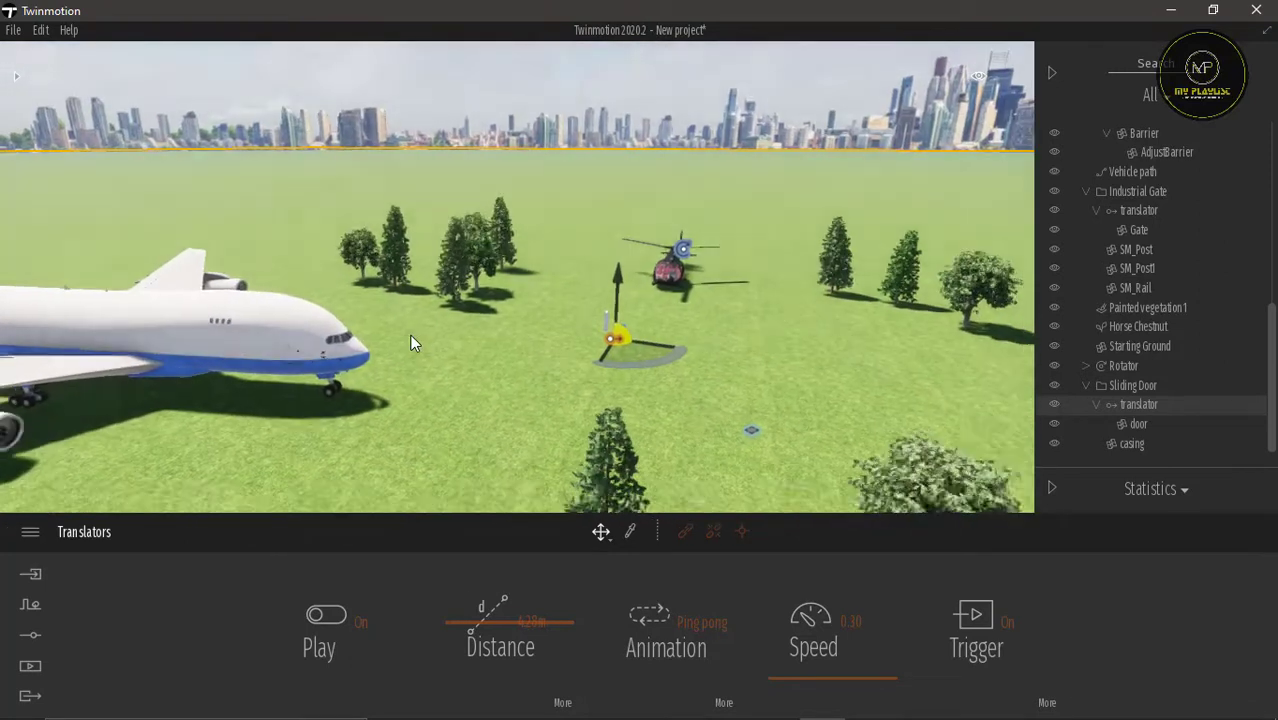
{"action": "left_click", "coordinate": [19, 77]}
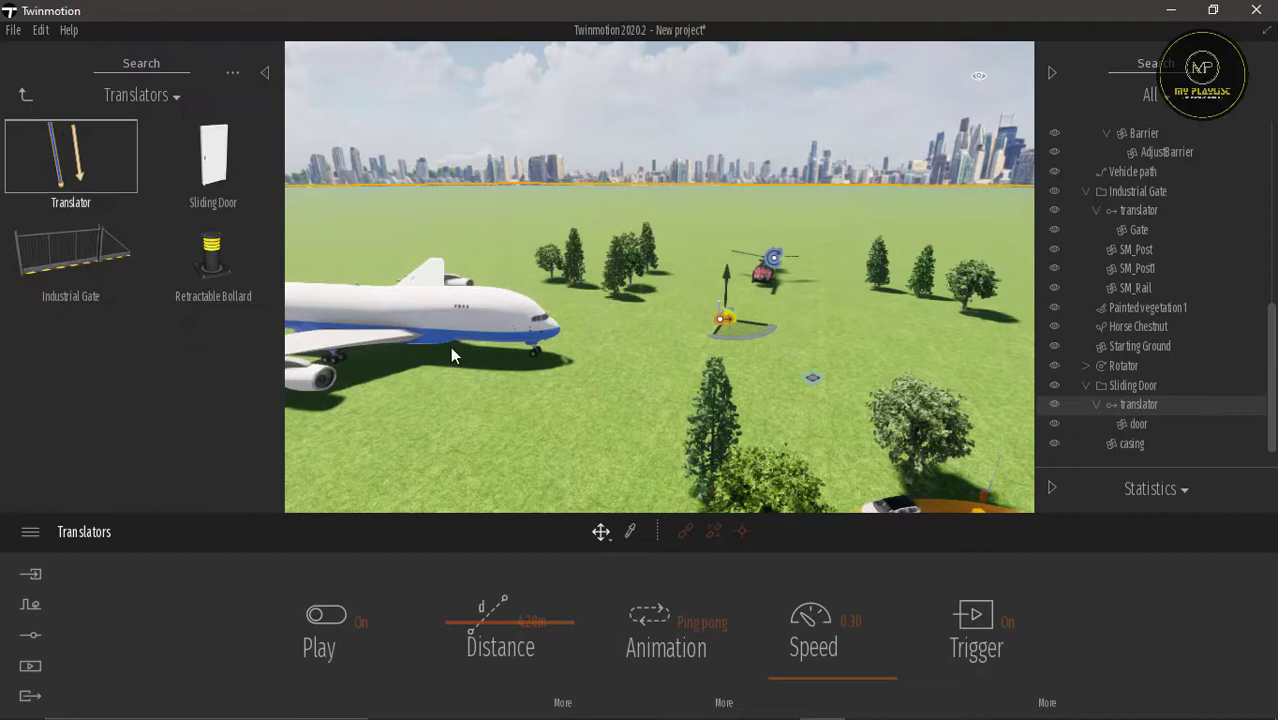
{"action": "left_click_drag", "start_coordinate": [495, 435], "coordinate": [494, 438]}
{"action": "middle_click_drag", "start_coordinate": [518, 324], "coordinate": [592, 225]}
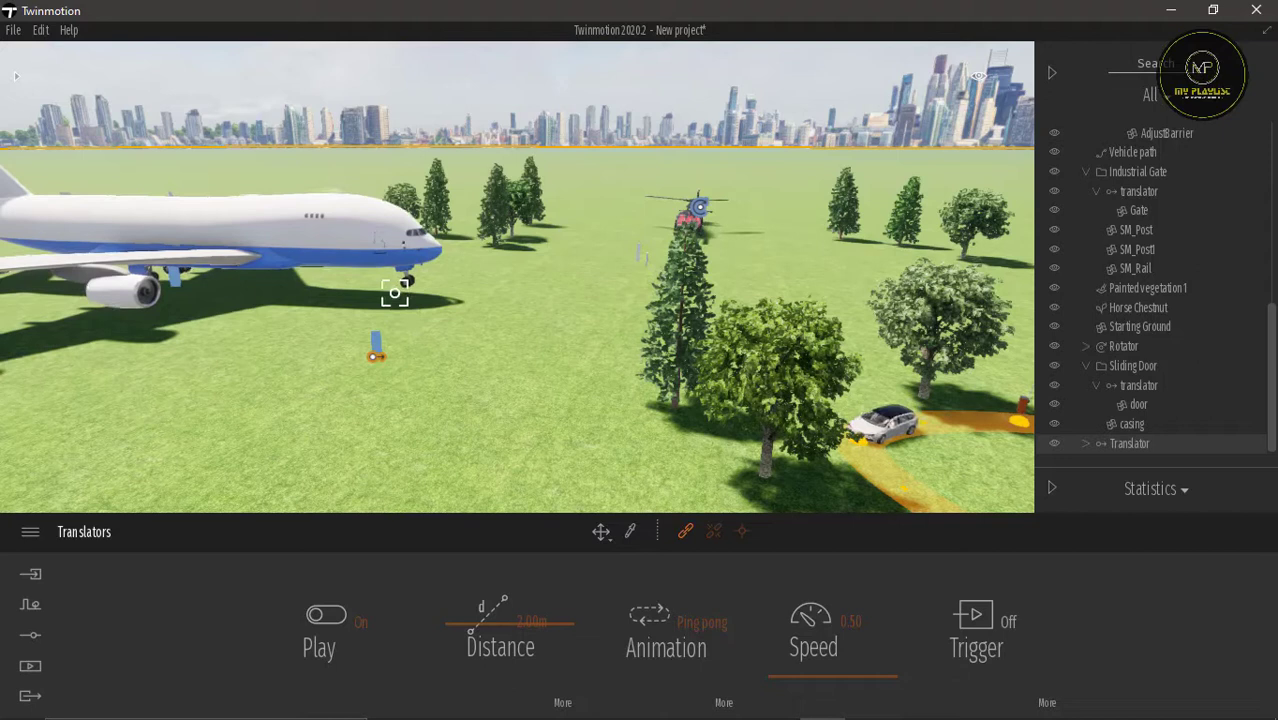
Set the airplane translator's distance to about 25.69 m and its speed to 5.
{"action": "left_click_drag", "start_coordinate": [516, 620], "coordinate": [516, 580]}
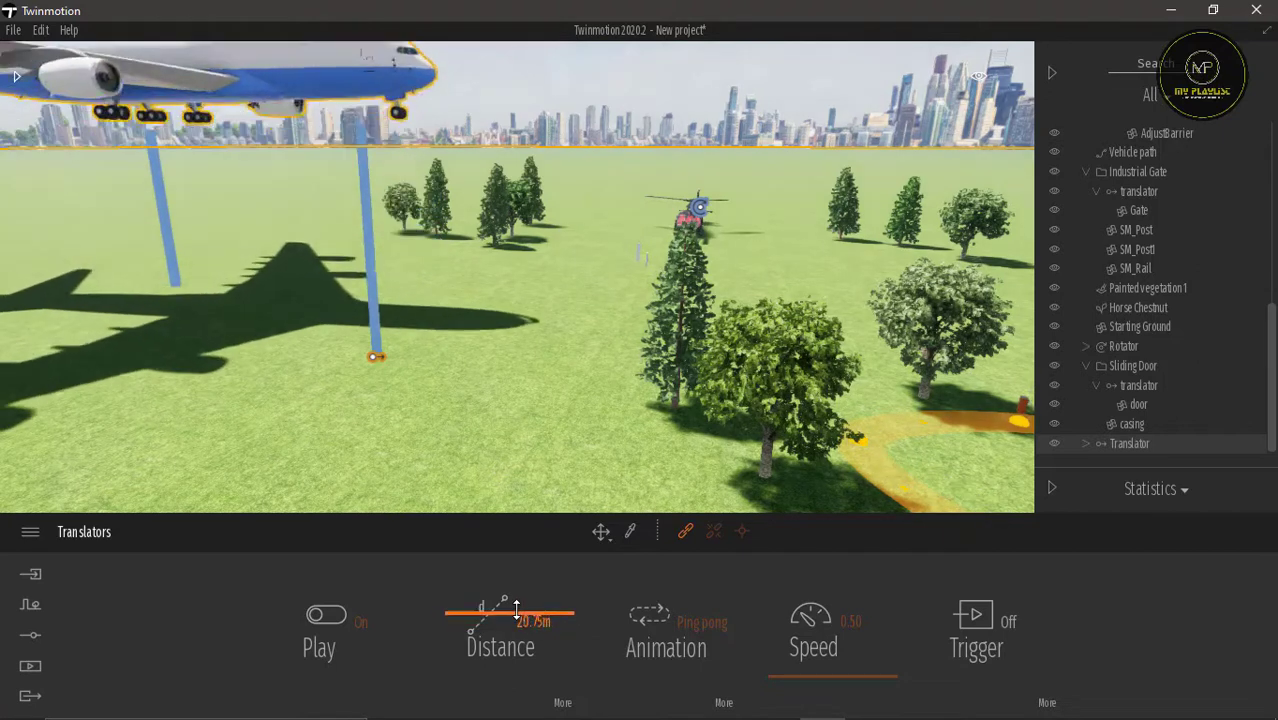
{"action": "left_click", "coordinate": [334, 618]}
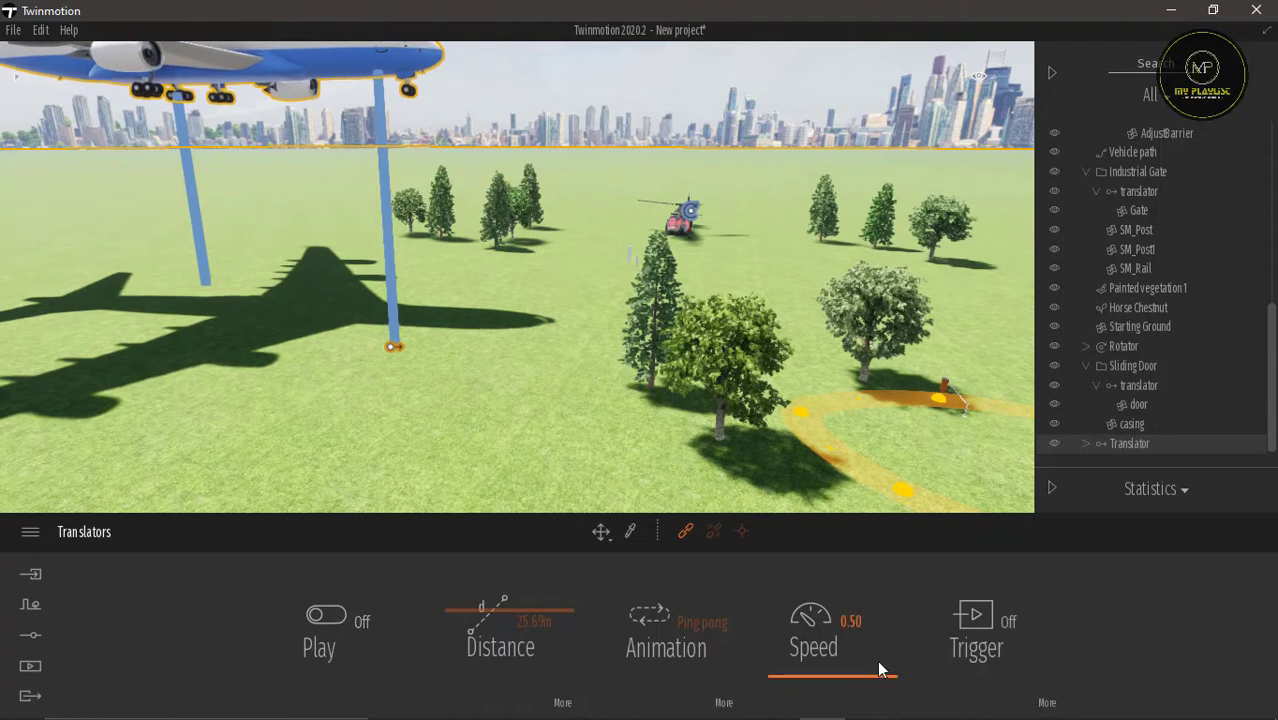
{"action": "left_click_drag", "start_coordinate": [854, 685], "coordinate": [624, 637]}
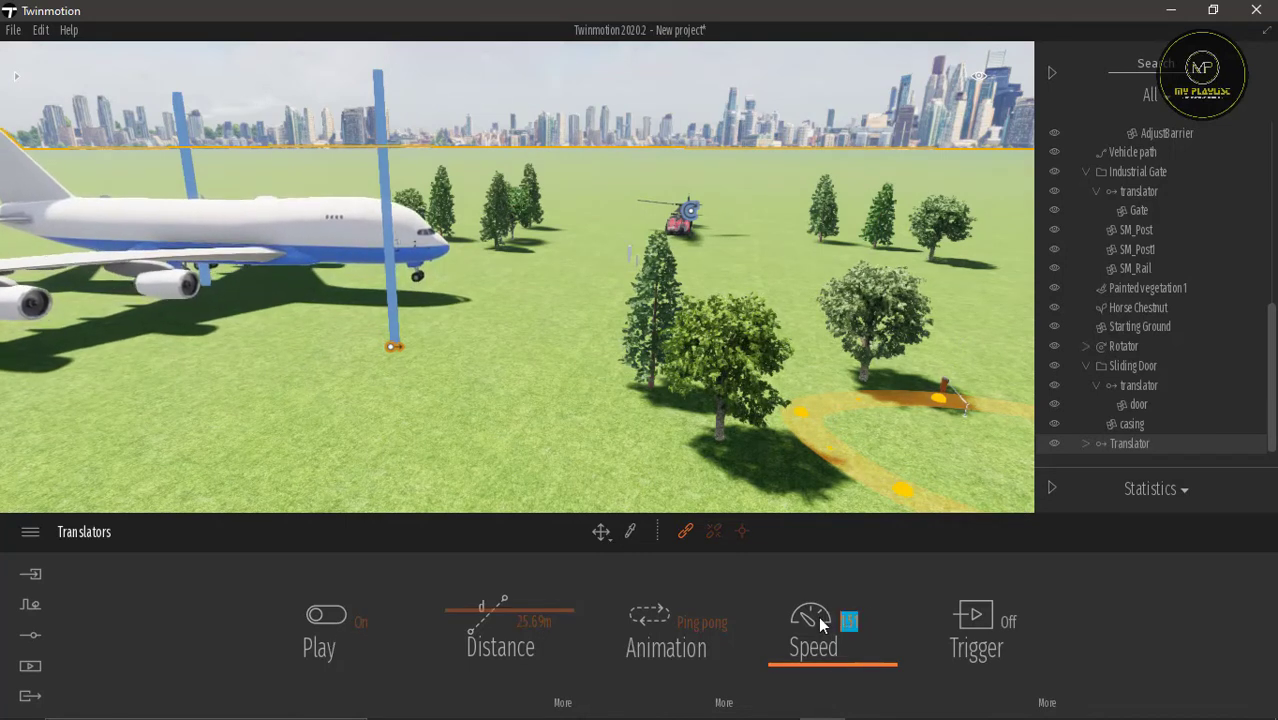
{"action": "type", "text": "5"}
{"action": "key", "text": "Return"}
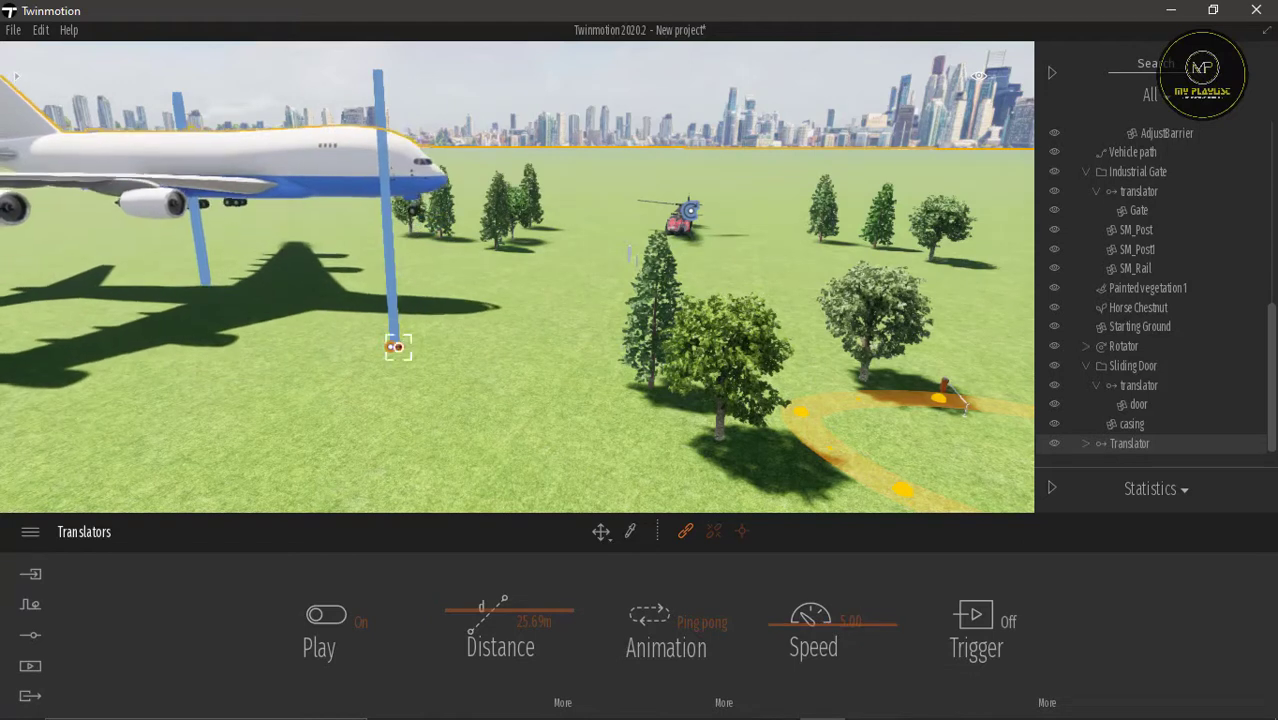
Unlink the airplane from the vertical translator.
{"action": "right_click_drag", "start_coordinate": [396, 278], "coordinate": [396, 205]}
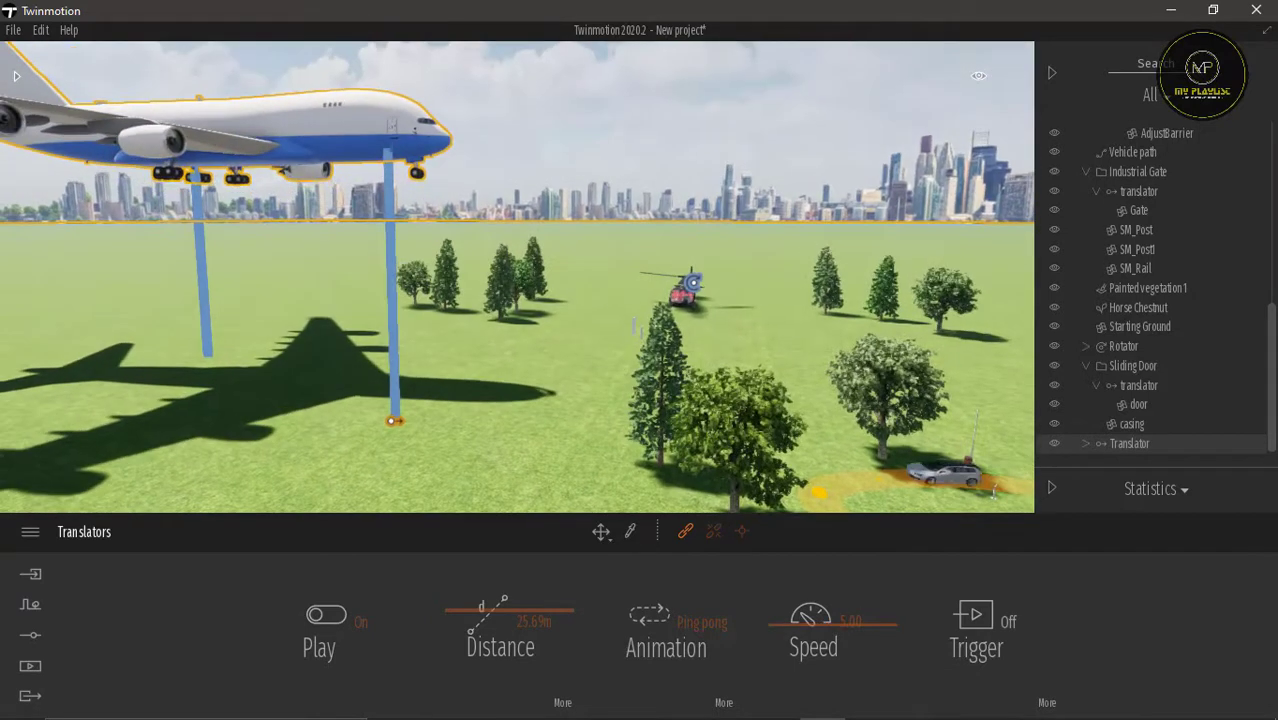
{"action": "left_click", "coordinate": [718, 528]}
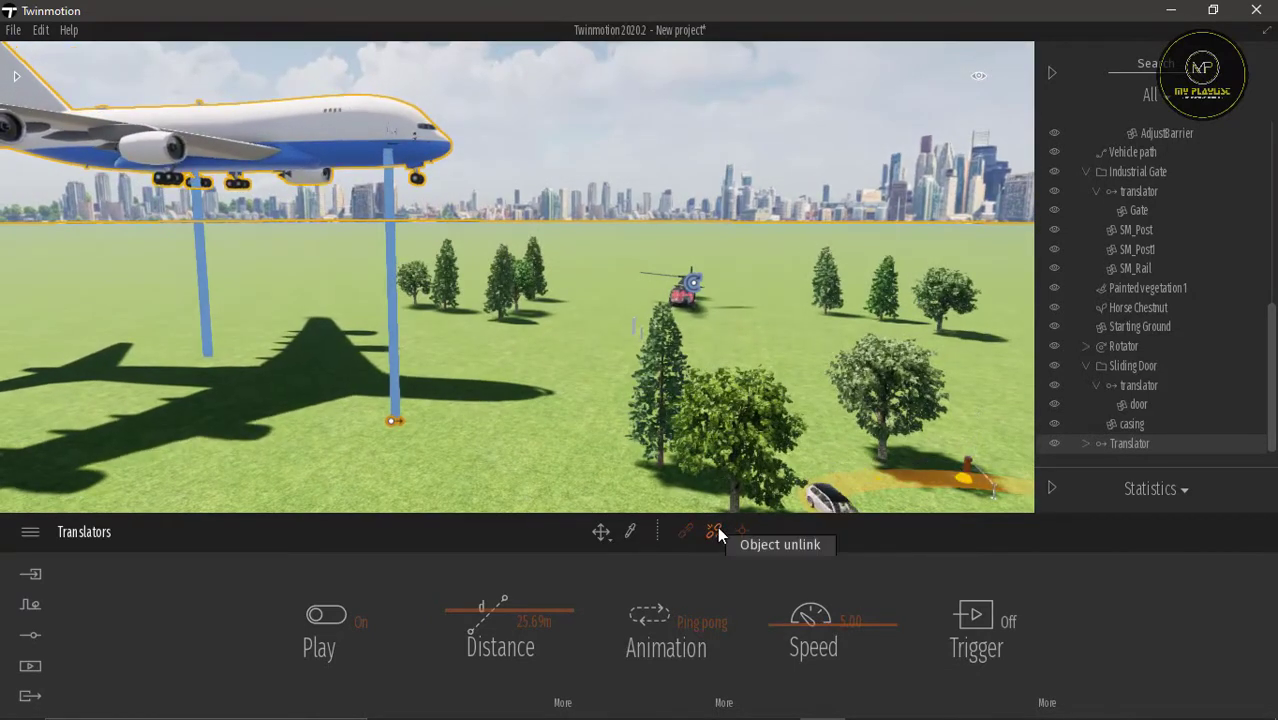
{"action": "left_click", "coordinate": [349, 133]}
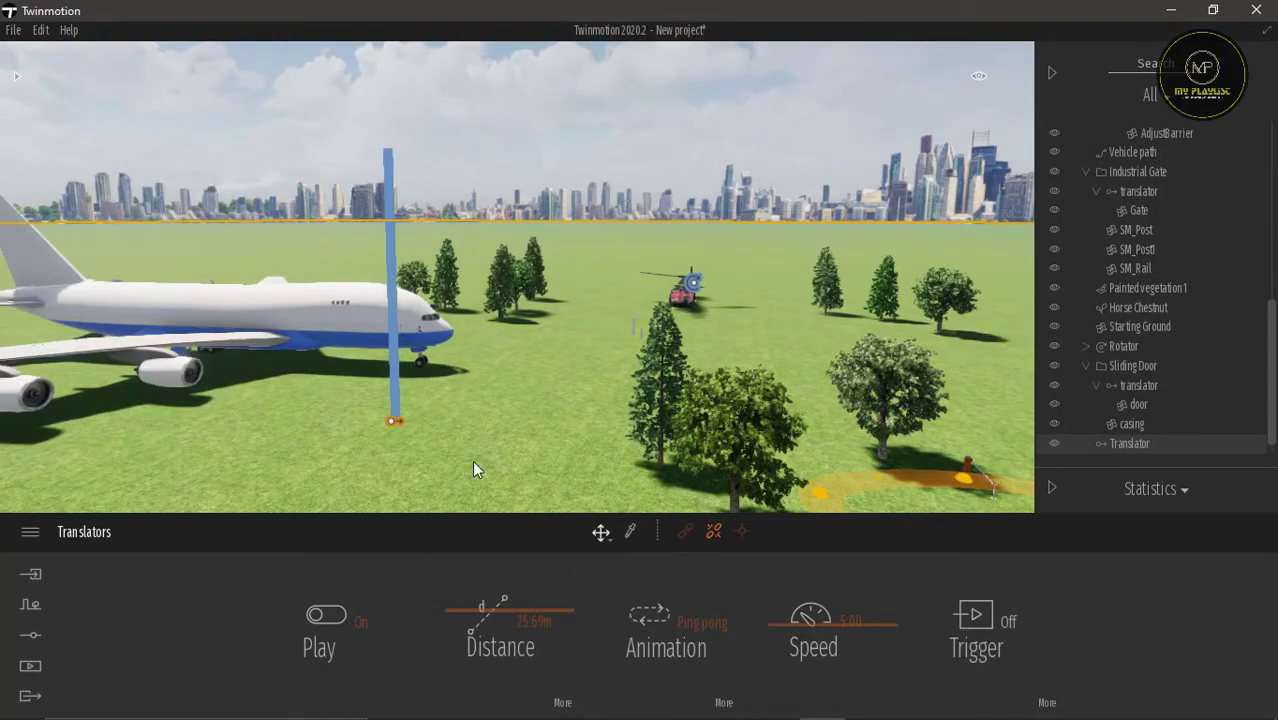
Rotate the translator so its path slopes upward ahead of the airplane, and link the airplane to it again.
{"action": "left_click", "coordinate": [390, 431]}
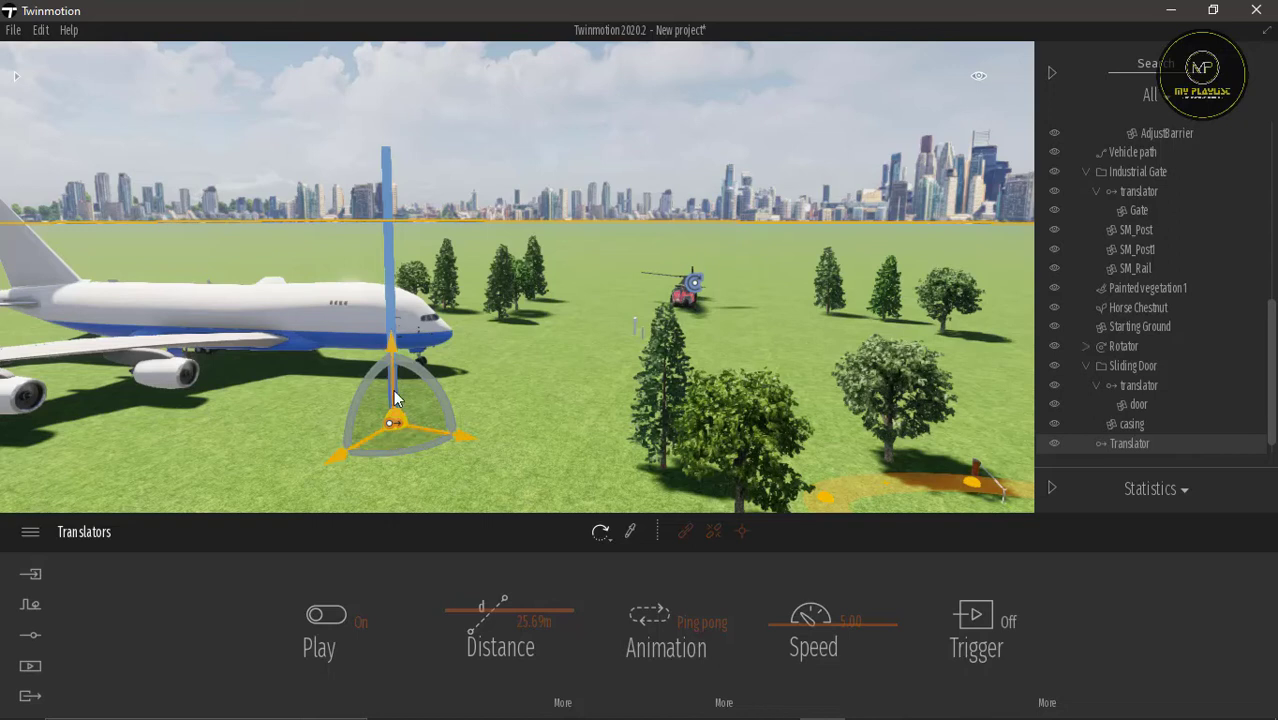
{"action": "left_click_drag", "start_coordinate": [481, 431], "coordinate": [490, 433]}
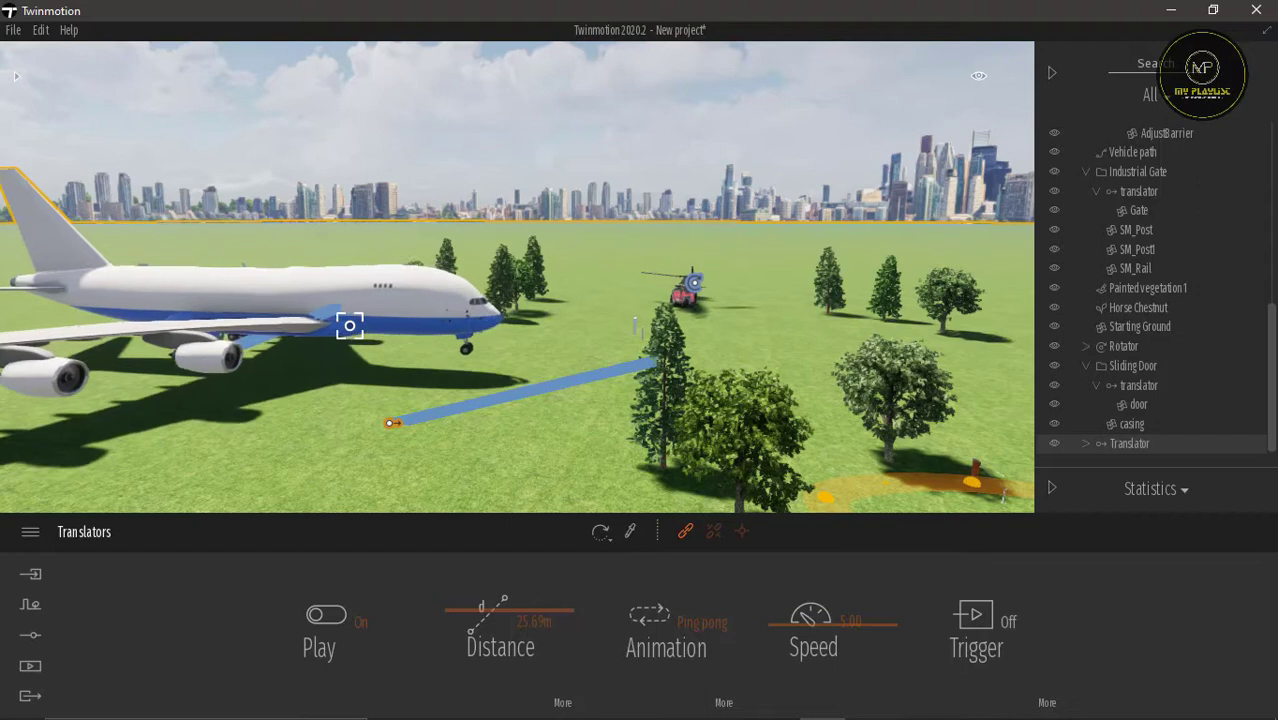
{"action": "middle_click_drag", "start_coordinate": [453, 466], "coordinate": [535, 434]}
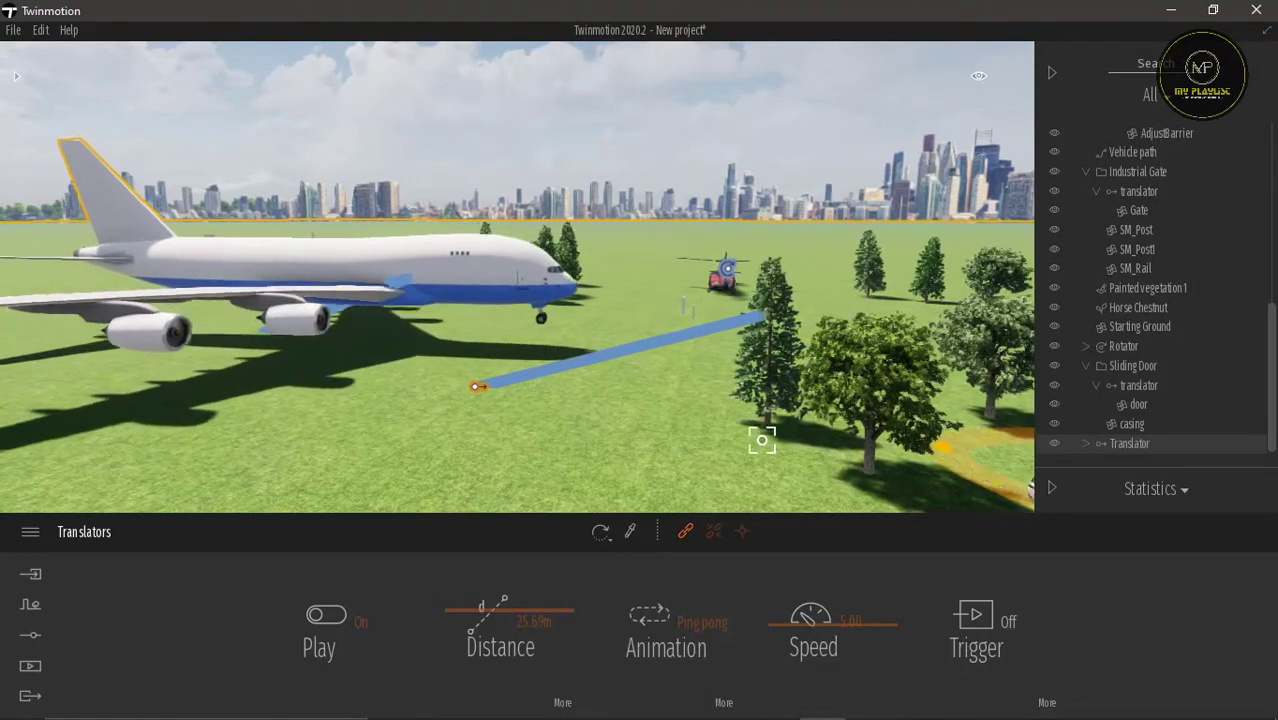
Increase the airplane translator's distance to 100 m and set its speed to 10.
{"action": "left_click_drag", "start_coordinate": [537, 608], "coordinate": [551, 585]}
{"action": "scroll", "coordinate": [561, 466], "scroll_direction": "down", "scroll_amount": 2}
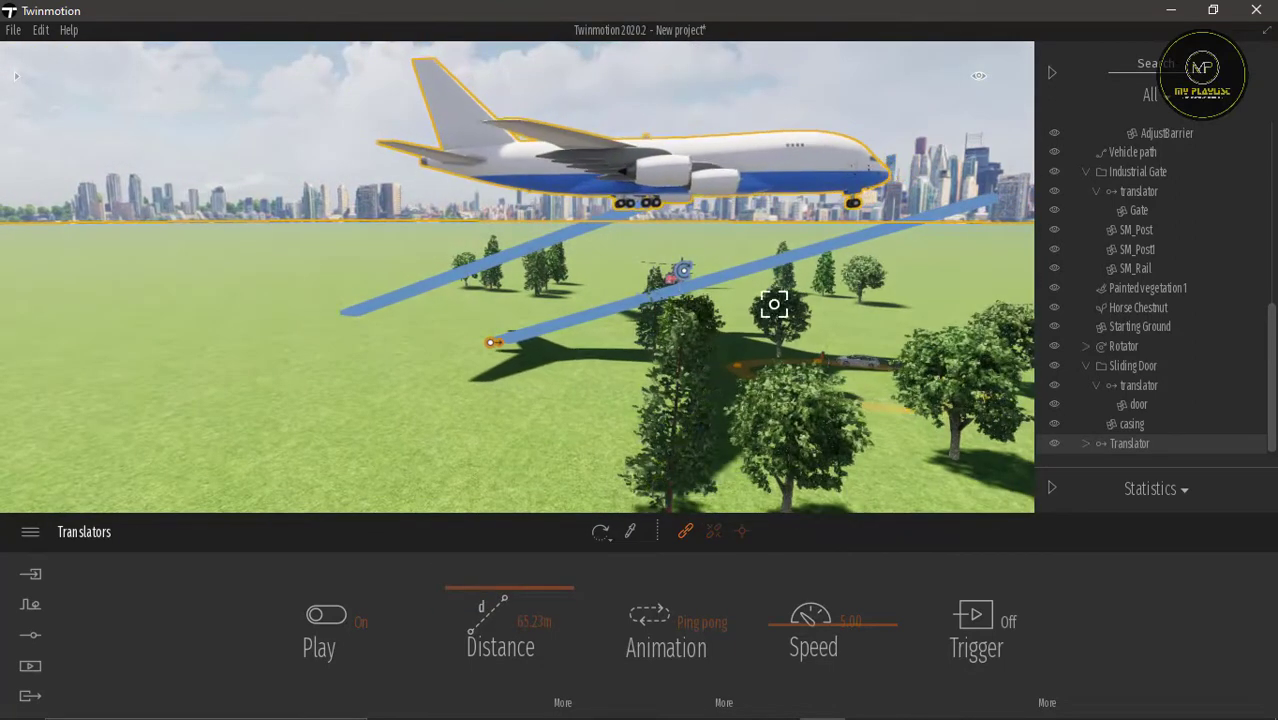
{"action": "left_click_drag", "start_coordinate": [556, 605], "coordinate": [558, 553]}
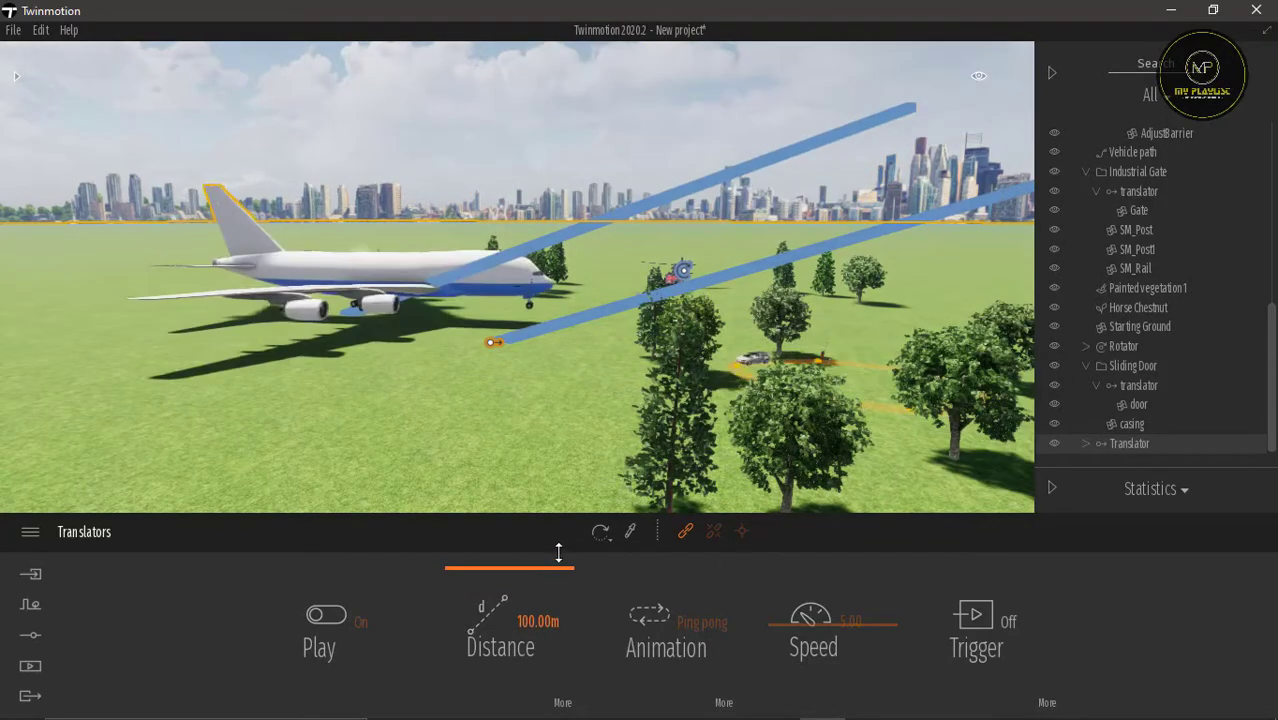
{"action": "scroll", "coordinate": [528, 409], "scroll_direction": "down", "scroll_amount": 3}
{"action": "right_click_drag", "start_coordinate": [528, 409], "coordinate": [694, 375]}
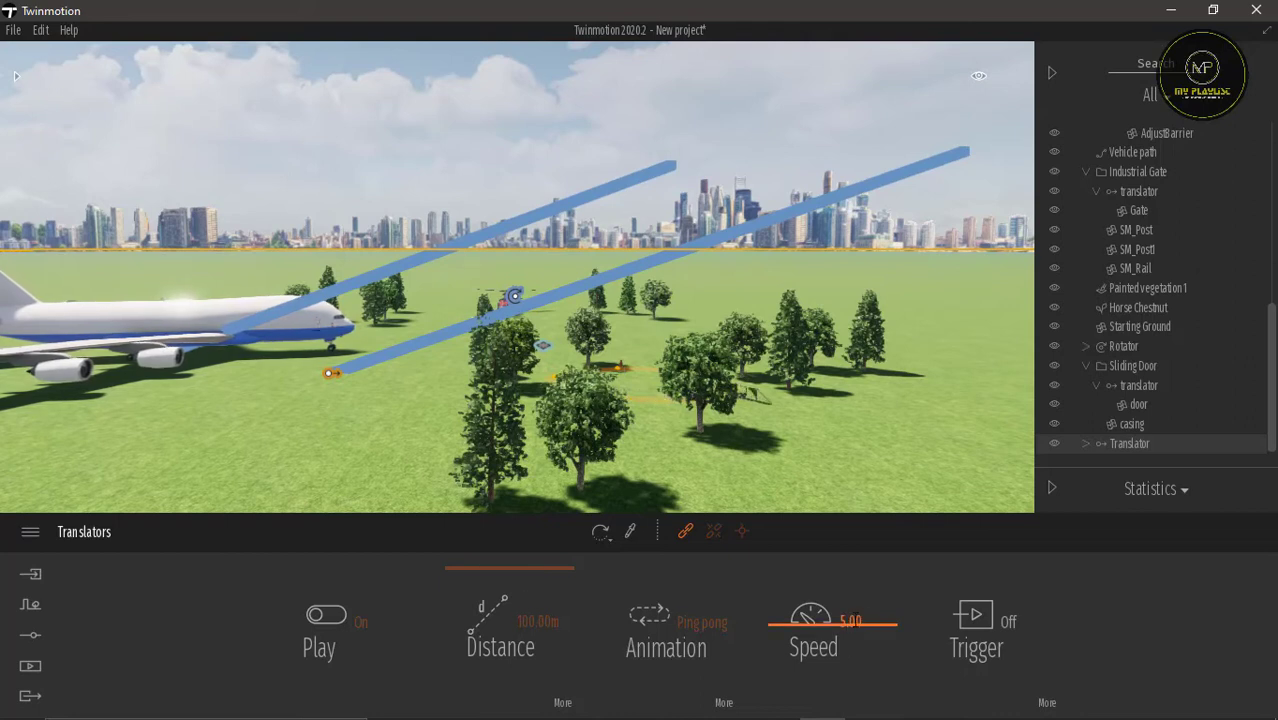
{"action": "type", "text": "10"}
{"action": "key", "text": "Return"}
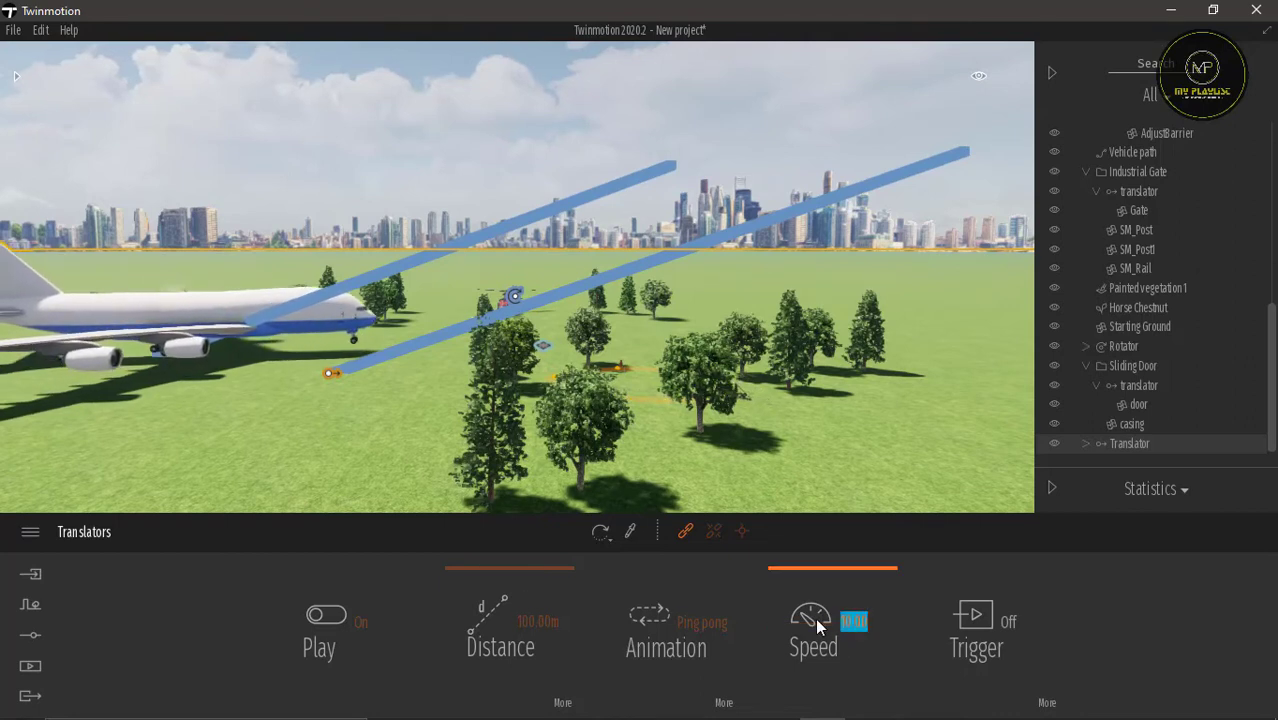
Unlink the airplane from the sloped translator.
{"action": "left_click", "coordinate": [689, 530]}
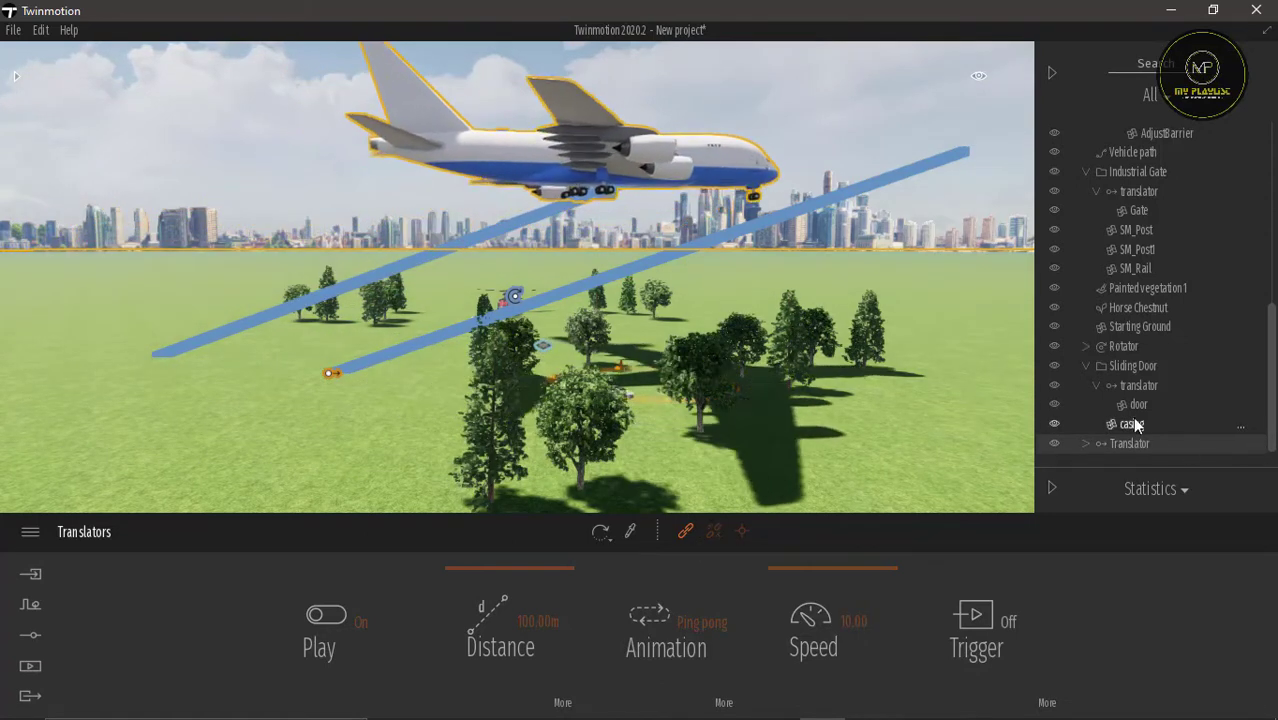
{"action": "left_click", "coordinate": [713, 531]}
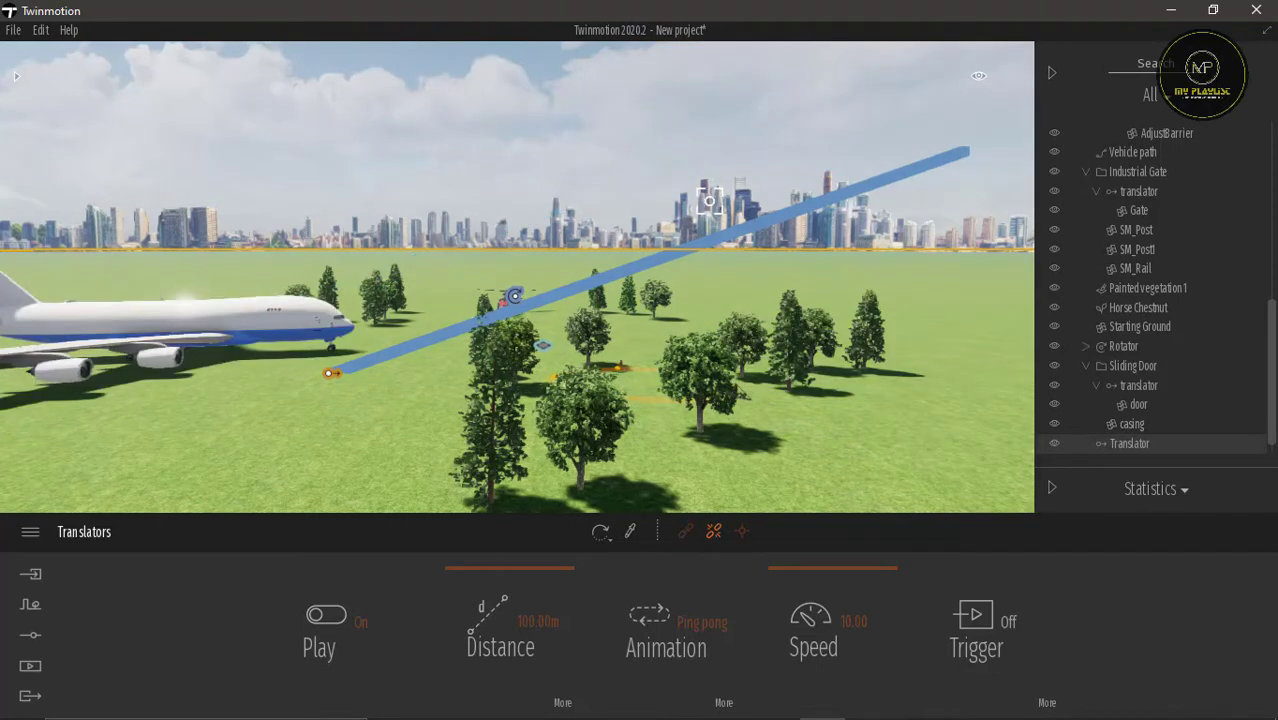
Place a Rotator from the Rotators library on the helicopter near its main rotor mast.
{"action": "middle_click_drag", "start_coordinate": [561, 277], "coordinate": [561, 440]}
{"action": "right_click_drag", "start_coordinate": [561, 277], "coordinate": [490, 410]}
{"action": "middle_click_drag", "start_coordinate": [536, 269], "coordinate": [340, 269]}
{"action": "scroll", "coordinate": [487, 379], "scroll_direction": "up", "scroll_amount": 1}
{"action": "scroll", "coordinate": [487, 379], "scroll_direction": "up", "scroll_amount": 3}
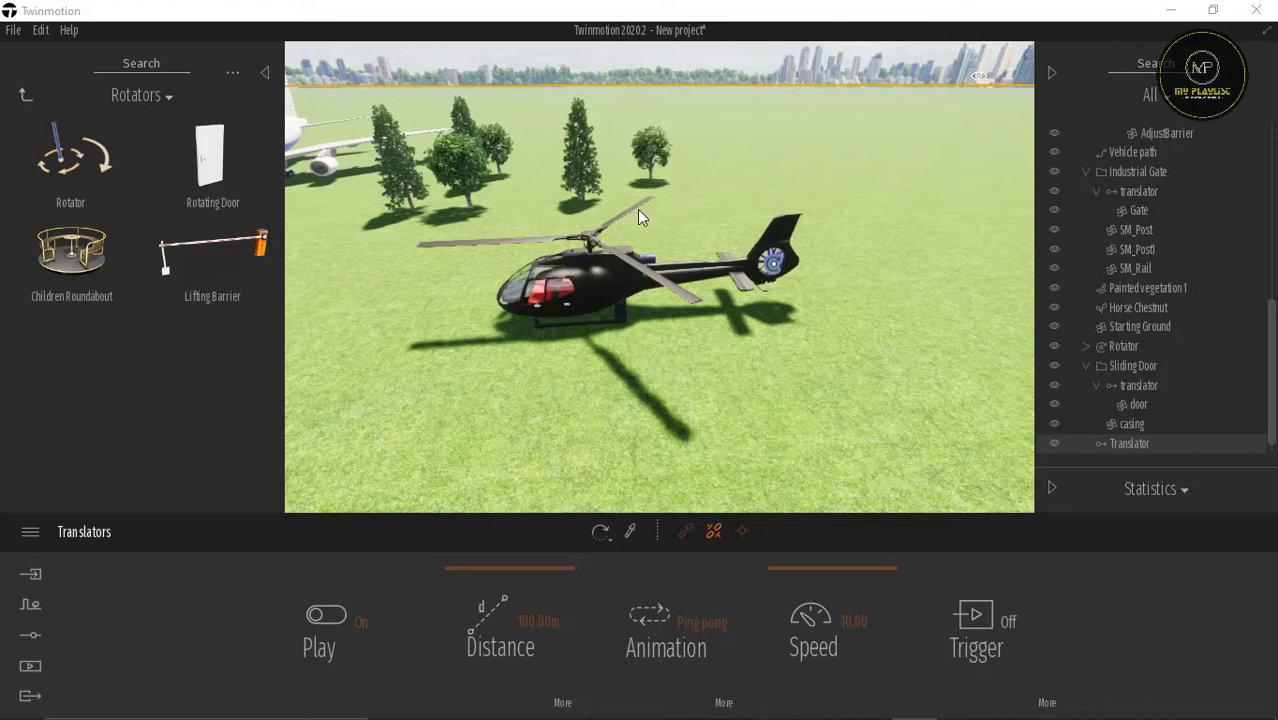
{"action": "left_click", "coordinate": [100, 163]}
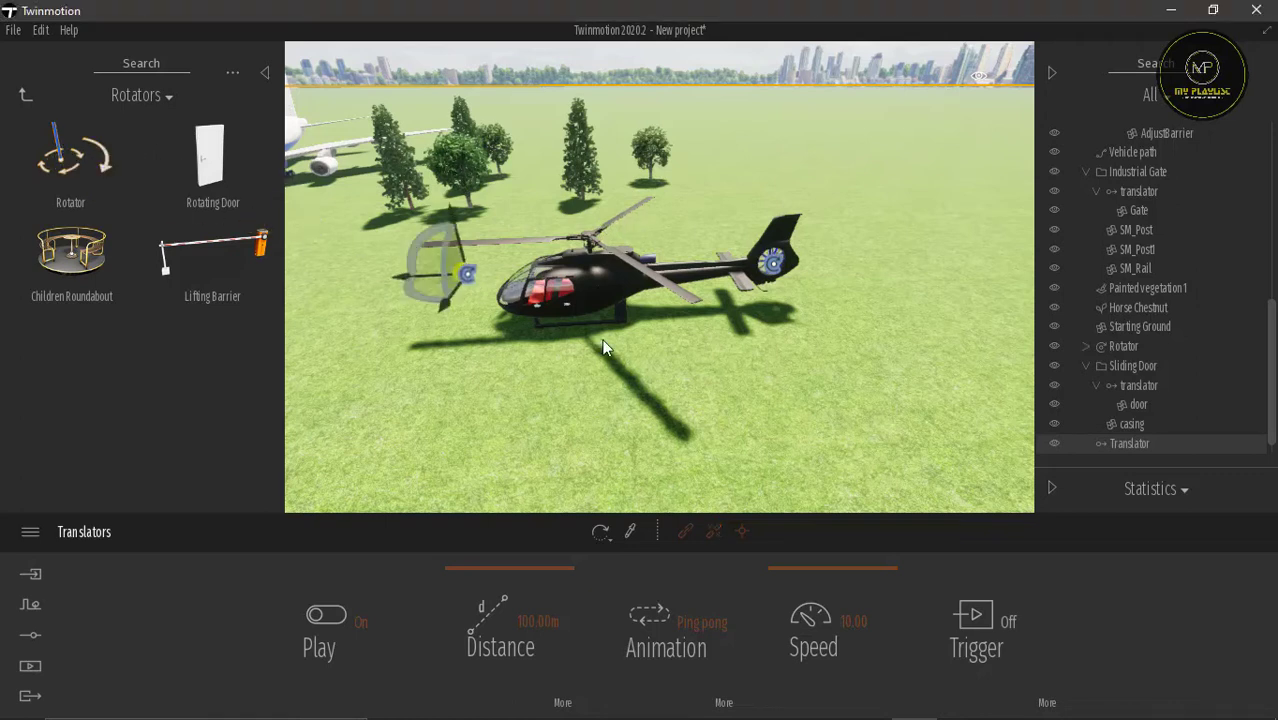
{"action": "left_click_drag", "start_coordinate": [661, 384], "coordinate": [661, 384]}
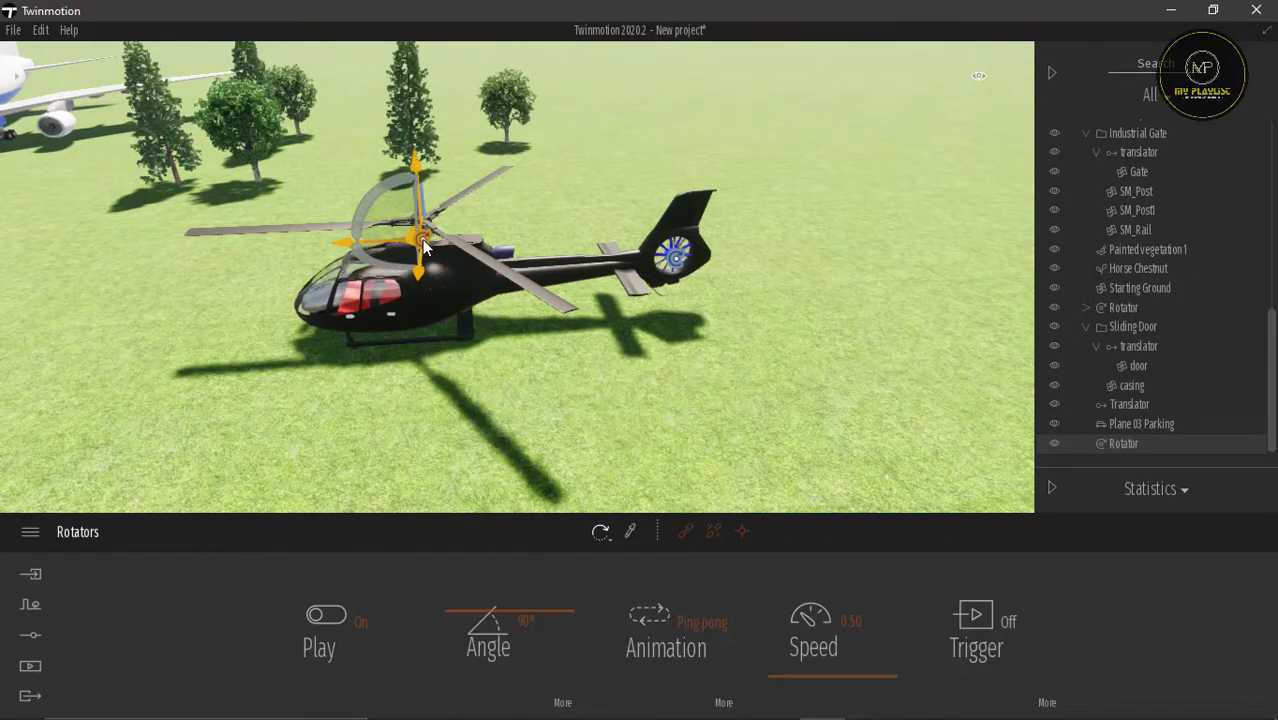
Adjust the new rotator's orientation and shift it onto the hub of the helicopter's main rotor.
{"action": "left_click_drag", "start_coordinate": [422, 239], "coordinate": [496, 210]}
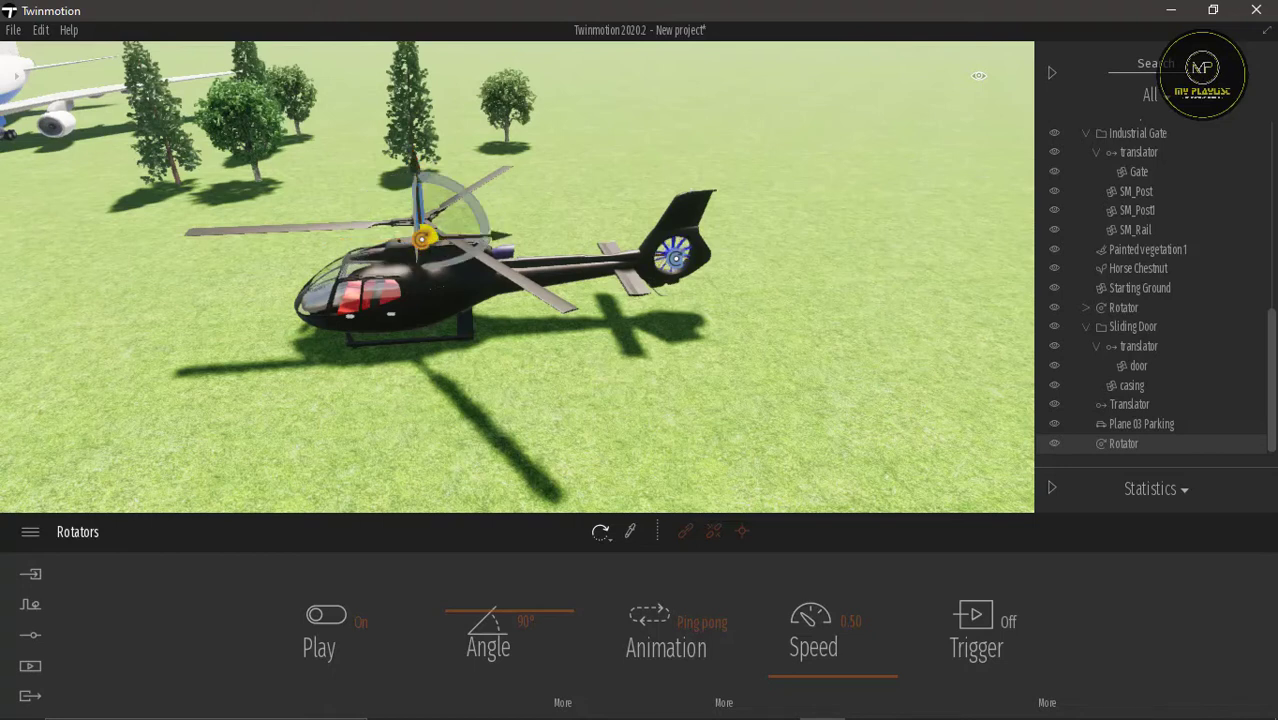
{"action": "right_click_drag", "start_coordinate": [412, 166], "coordinate": [446, 226]}
{"action": "middle_click_drag", "start_coordinate": [385, 161], "coordinate": [582, 347]}
{"action": "right_click_drag", "start_coordinate": [386, 162], "coordinate": [480, 270]}
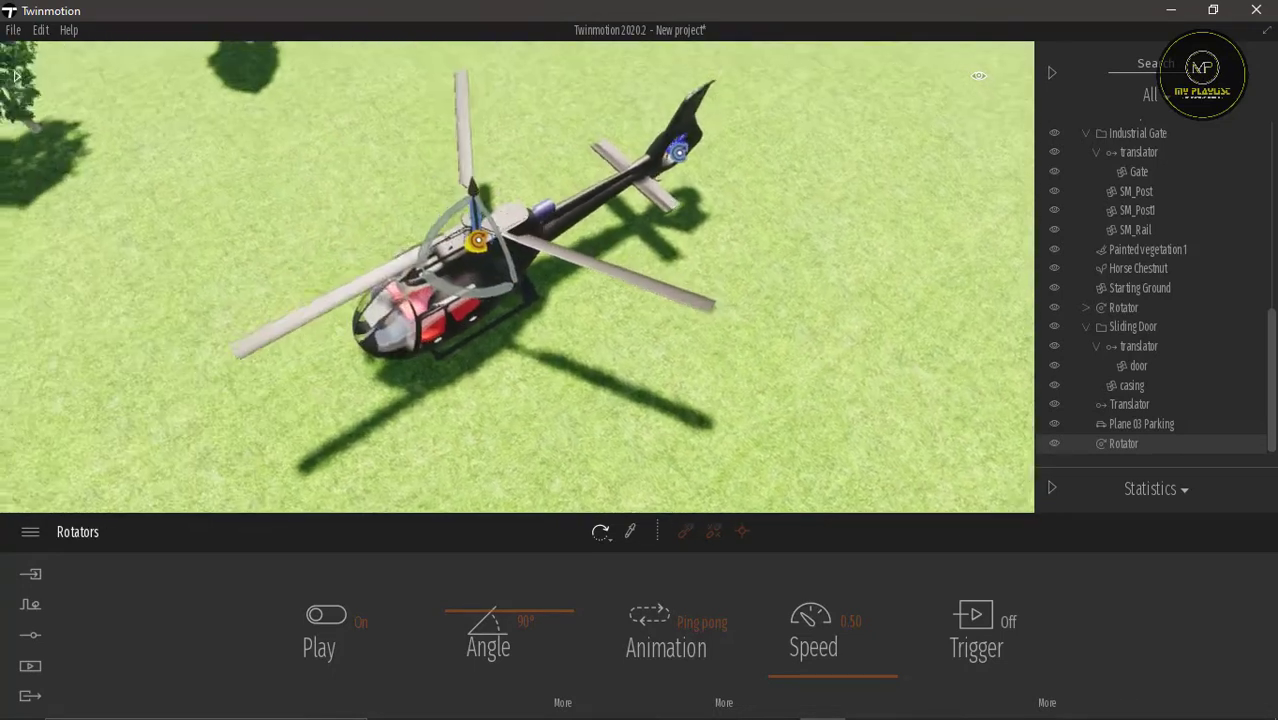
{"action": "scroll", "coordinate": [652, 222], "scroll_direction": "down", "scroll_amount": 2}
{"action": "middle_click_drag", "start_coordinate": [652, 222], "coordinate": [492, 311]}
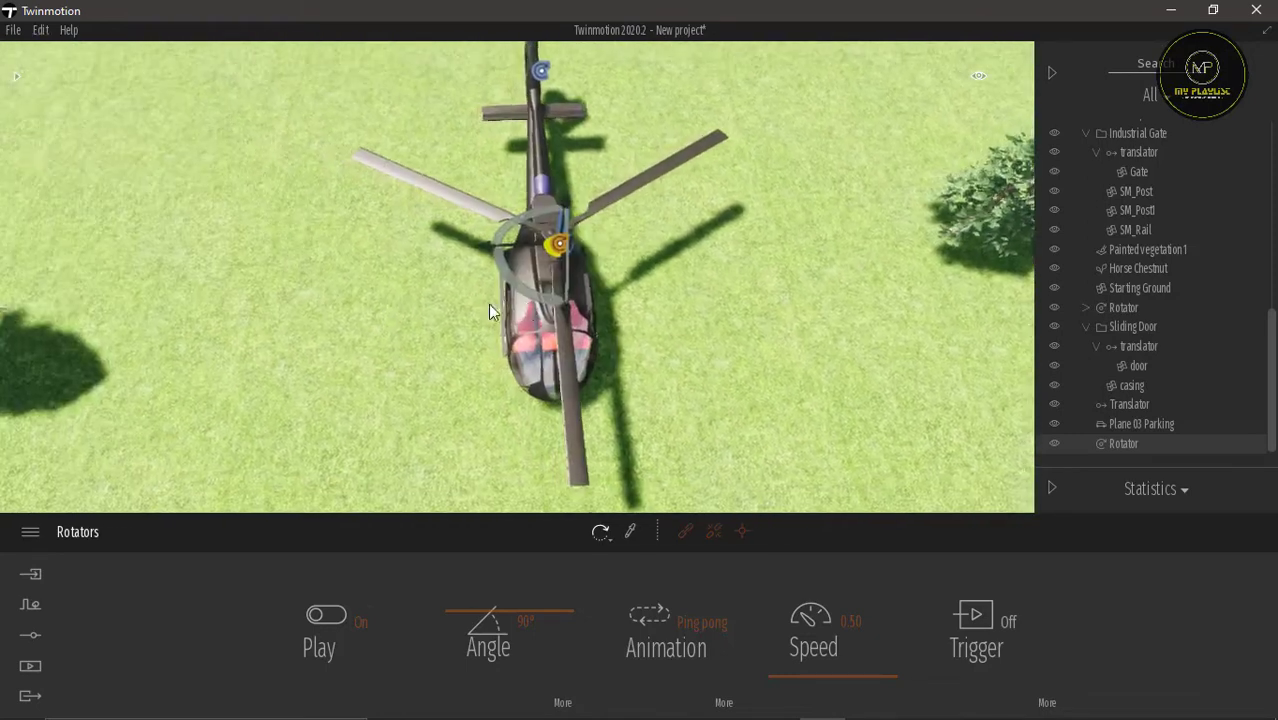
{"action": "scroll", "coordinate": [563, 252], "scroll_direction": "up", "scroll_amount": 2}
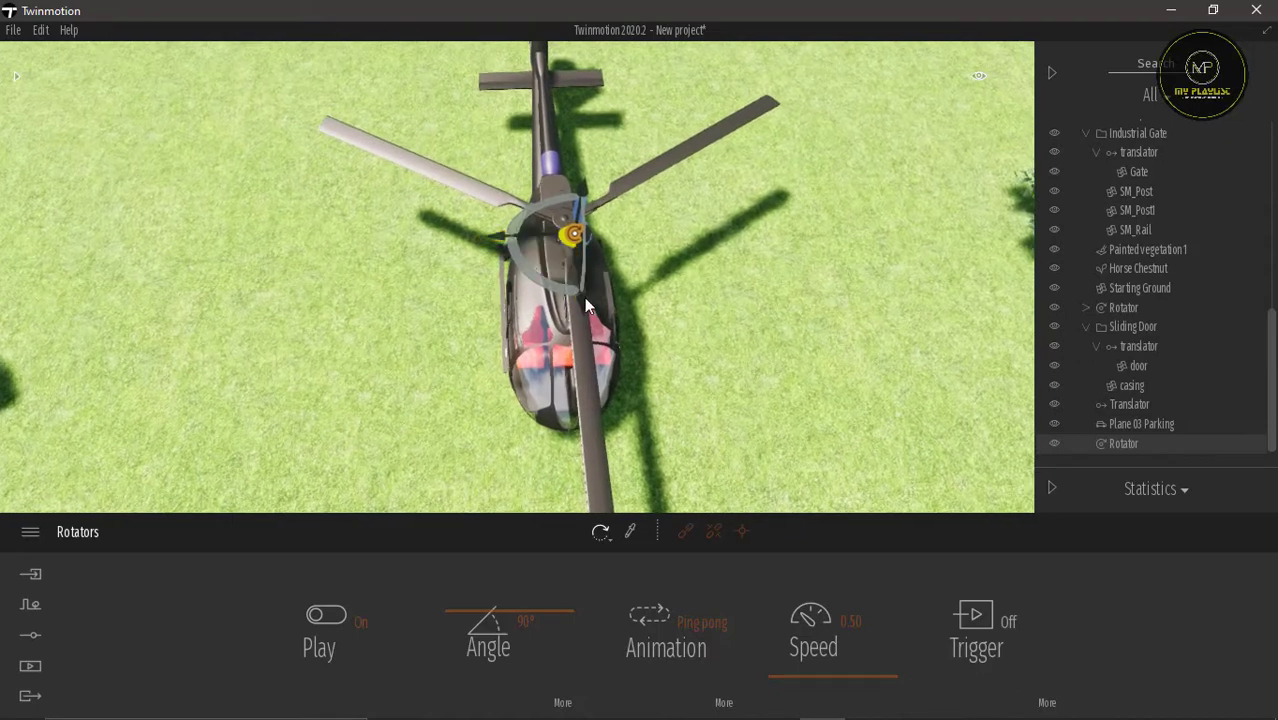
{"action": "left_click_drag", "start_coordinate": [582, 298], "coordinate": [580, 278]}
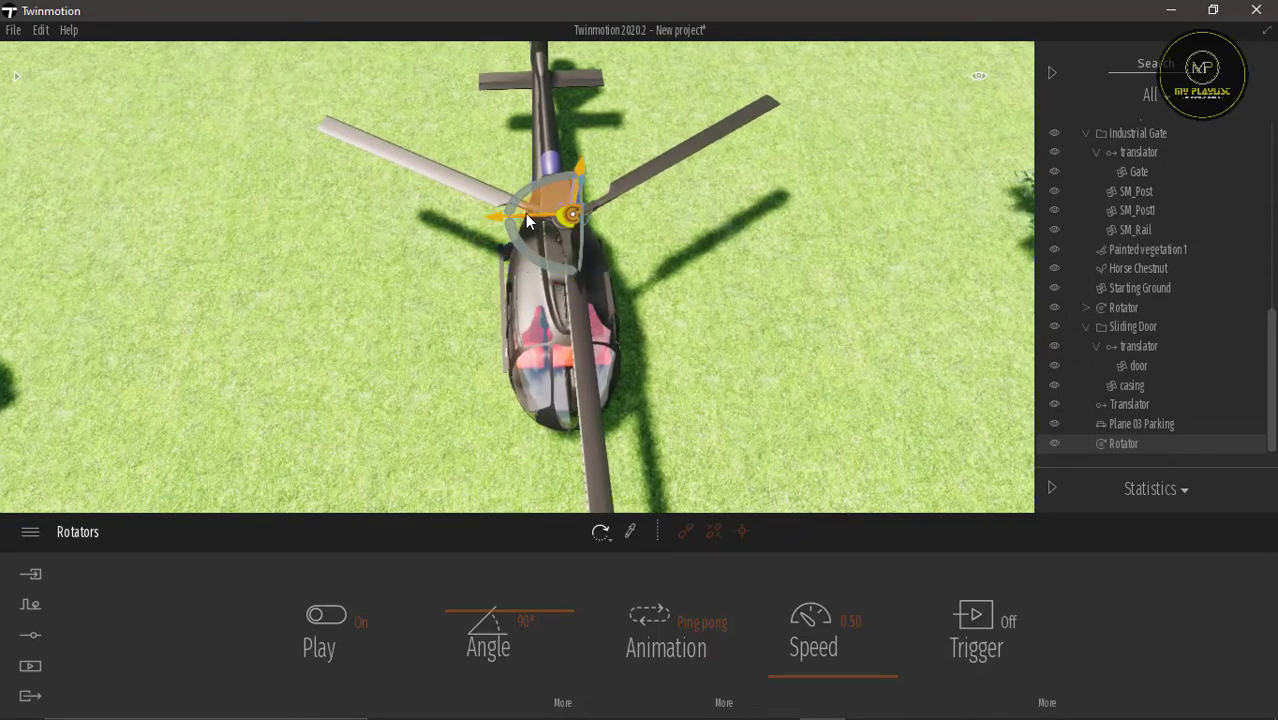
{"action": "left_click_drag", "start_coordinate": [521, 216], "coordinate": [512, 219]}
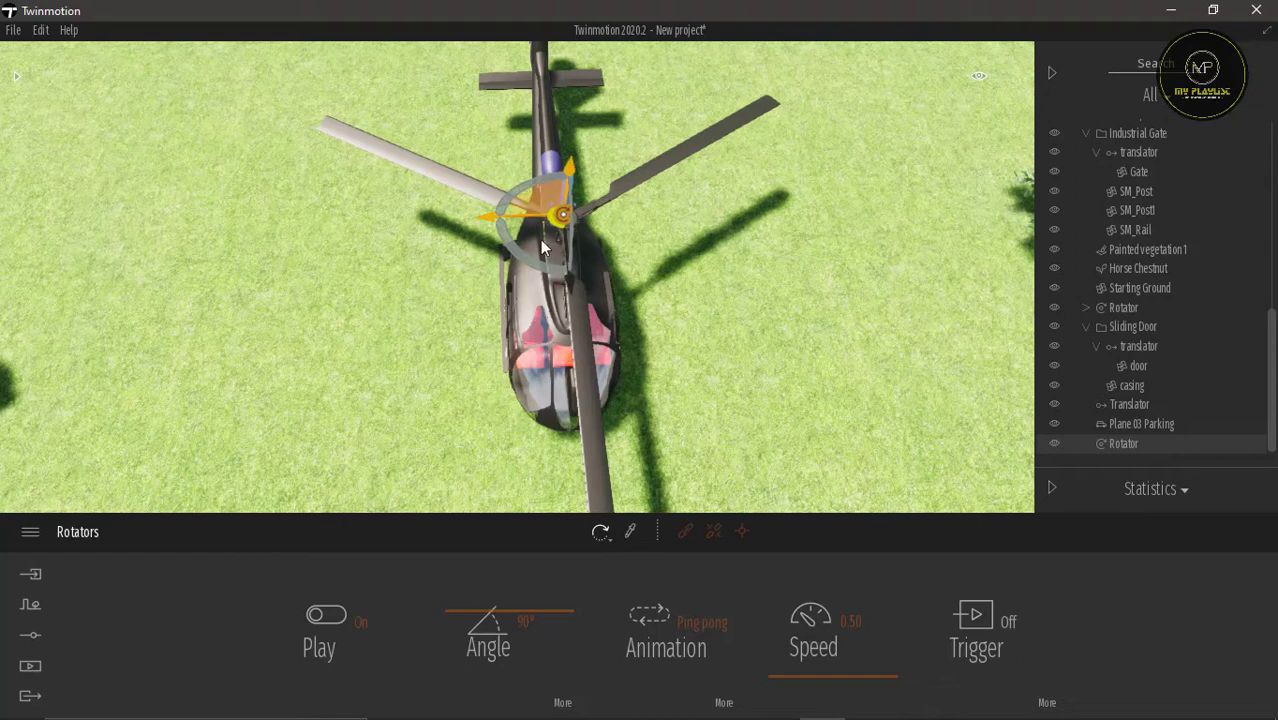
Link the helicopter's main rotor blades to the new rotator.
{"action": "left_click", "coordinate": [684, 531]}
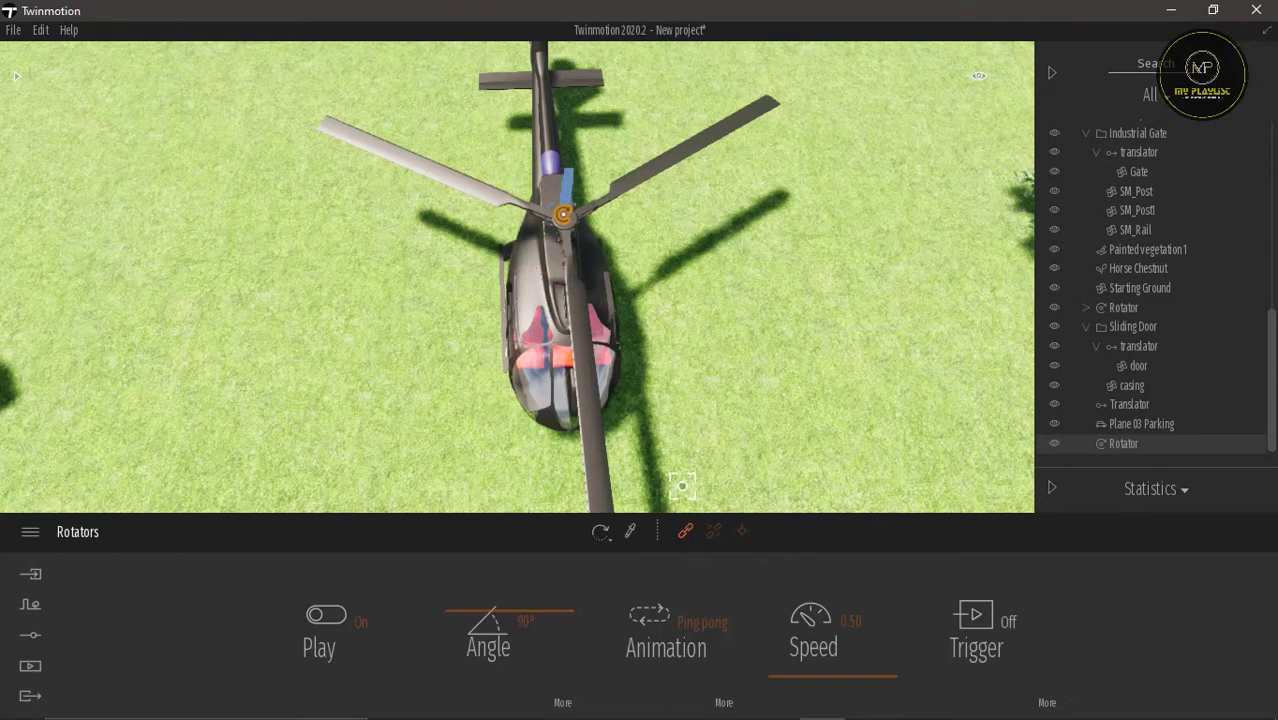
{"action": "left_click", "coordinate": [636, 181]}
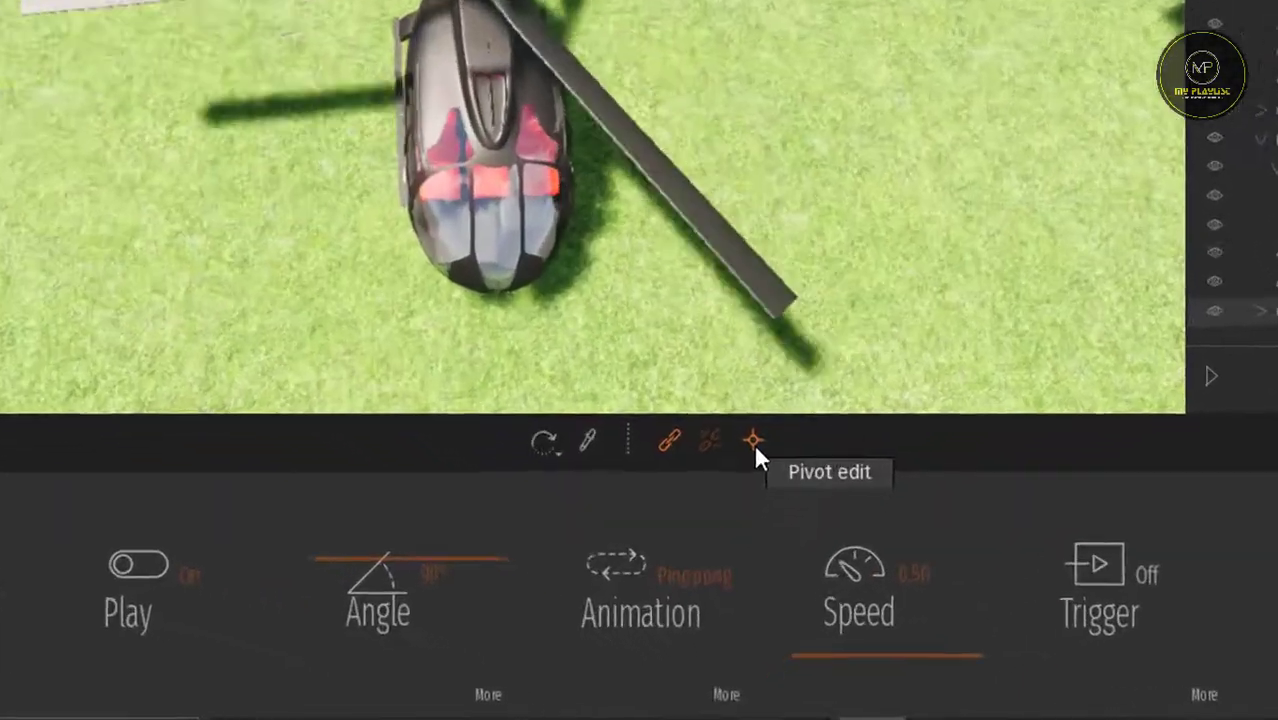
Adjust the rotator's pivot to the centre of the helicopter's main rotor hub.
{"action": "left_click", "coordinate": [743, 524]}
{"action": "scroll", "coordinate": [566, 220], "scroll_direction": "up", "scroll_amount": 5}
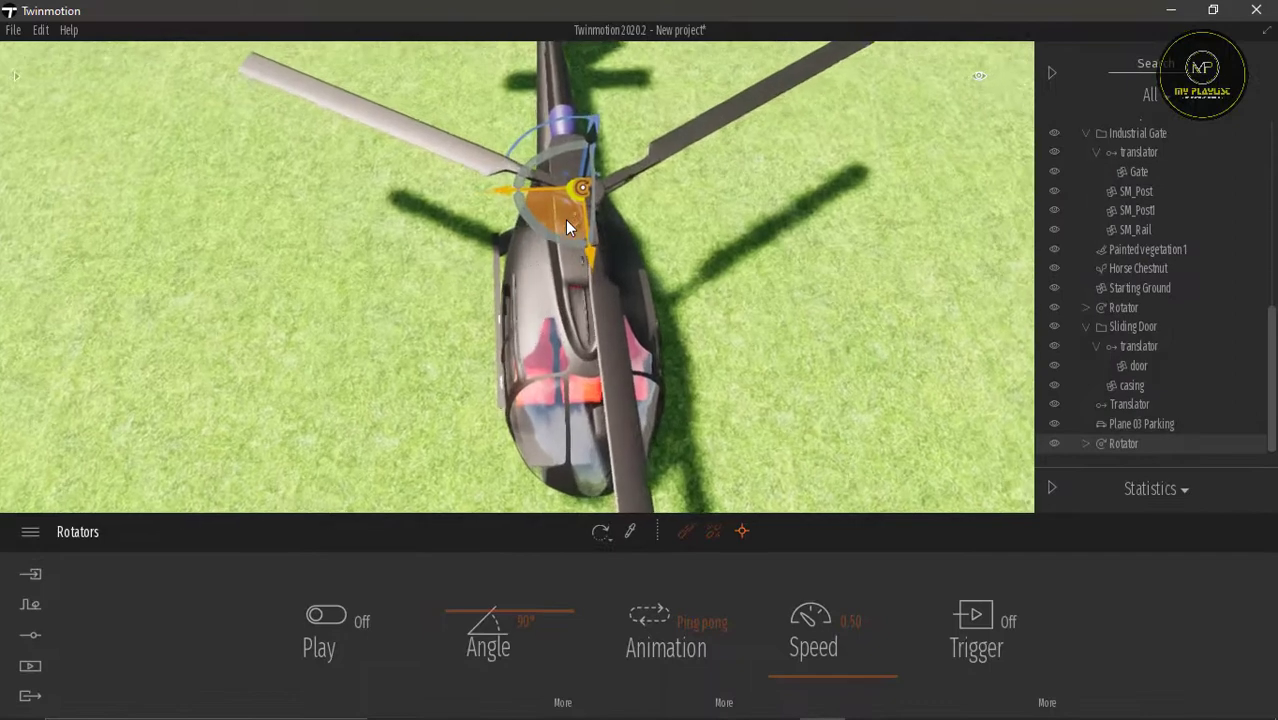
{"action": "mouse_move", "coordinate": [665, 222]}
{"action": "middle_mouse_down"}
{"action": "mouse_move", "coordinate": [648, 262]}
{"action": "mouse_move", "coordinate": [553, 258]}
{"action": "mouse_move", "coordinate": [743, 210]}
{"action": "mouse_move", "coordinate": [531, 285]}
{"action": "middle_mouse_up"}
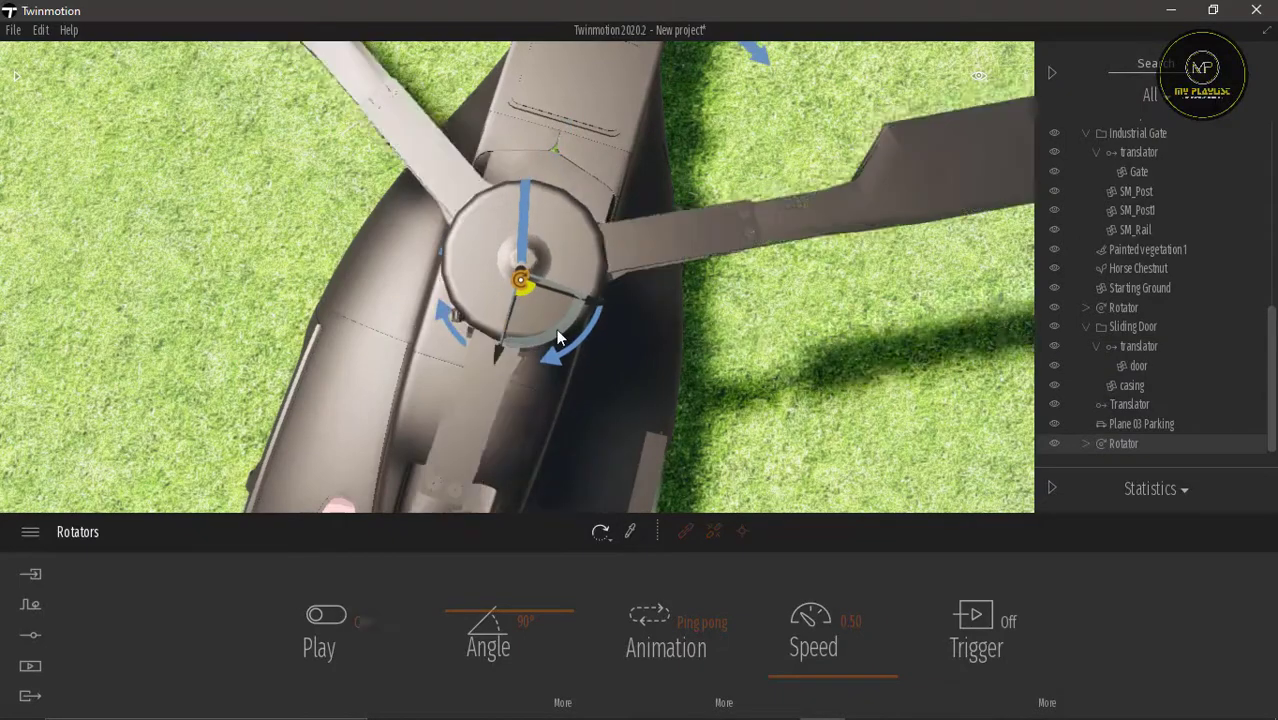
{"action": "scroll", "coordinate": [556, 330], "scroll_direction": "down", "scroll_amount": 4}
{"action": "middle_click_drag", "start_coordinate": [556, 330], "coordinate": [588, 245], "text": "shift"}
{"action": "middle_click_drag", "start_coordinate": [690, 428], "coordinate": [665, 459], "text": "shift"}
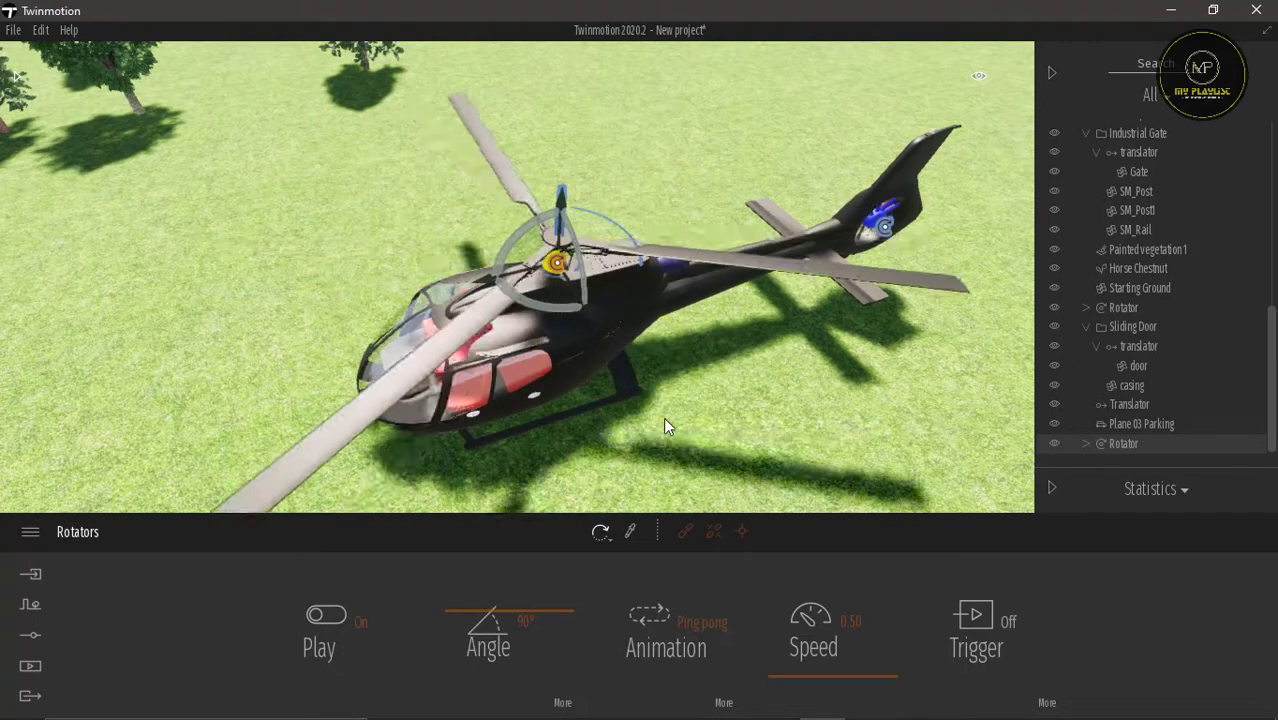
Set the main rotor's rotator animation to Loop and its angle to 360°.
{"action": "left_click", "coordinate": [698, 621]}
{"action": "left_click", "coordinate": [667, 568]}
{"action": "scroll", "coordinate": [636, 361], "scroll_direction": "down", "scroll_amount": 2}
{"action": "middle_click_drag", "start_coordinate": [633, 390], "coordinate": [631, 416]}
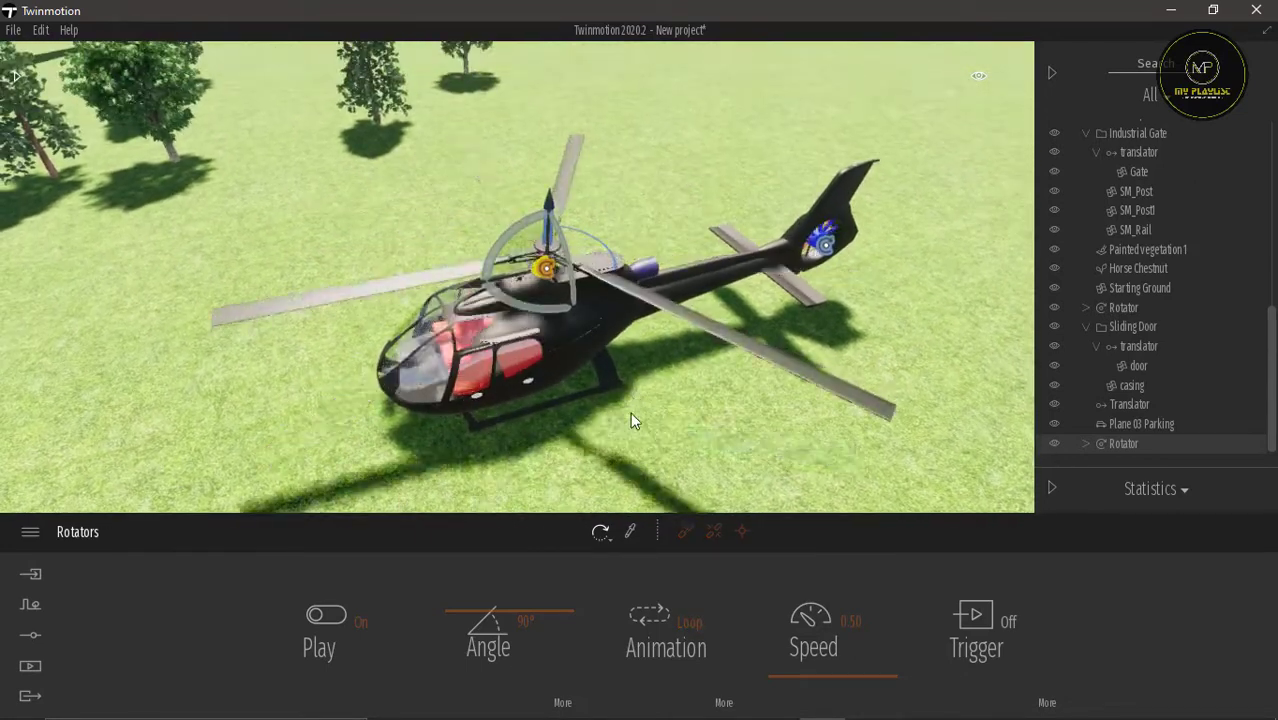
{"action": "left_click_drag", "start_coordinate": [496, 613], "coordinate": [534, 517]}
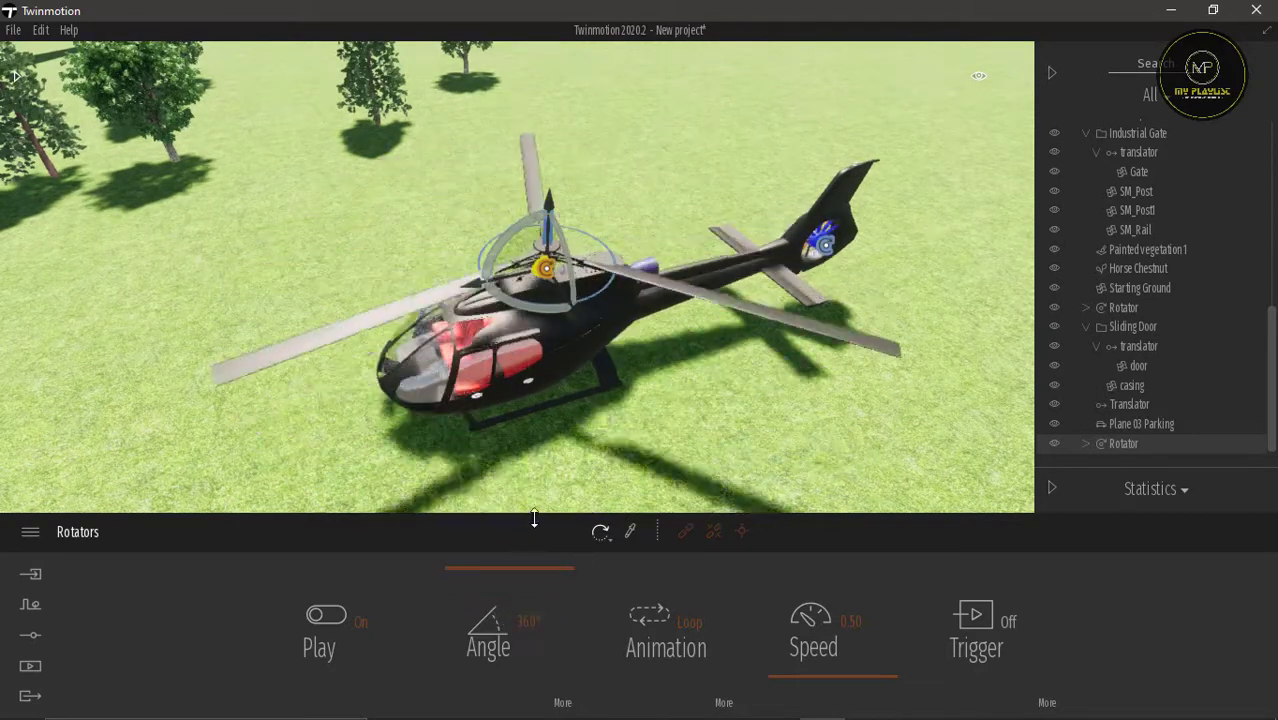
{"action": "scroll", "coordinate": [614, 380], "scroll_direction": "down", "scroll_amount": 1}
{"action": "middle_click_drag", "start_coordinate": [615, 387], "coordinate": [612, 332]}
{"action": "right_click_drag", "start_coordinate": [613, 386], "coordinate": [590, 325]}
Try a speed of 8.92 on the main rotor's rotator and view the spinning blades.
{"action": "left_click_drag", "start_coordinate": [850, 676], "coordinate": [873, 580]}
{"action": "right_click_drag", "start_coordinate": [721, 440], "coordinate": [721, 390]}
{"action": "middle_click_drag", "start_coordinate": [723, 446], "coordinate": [725, 345]}
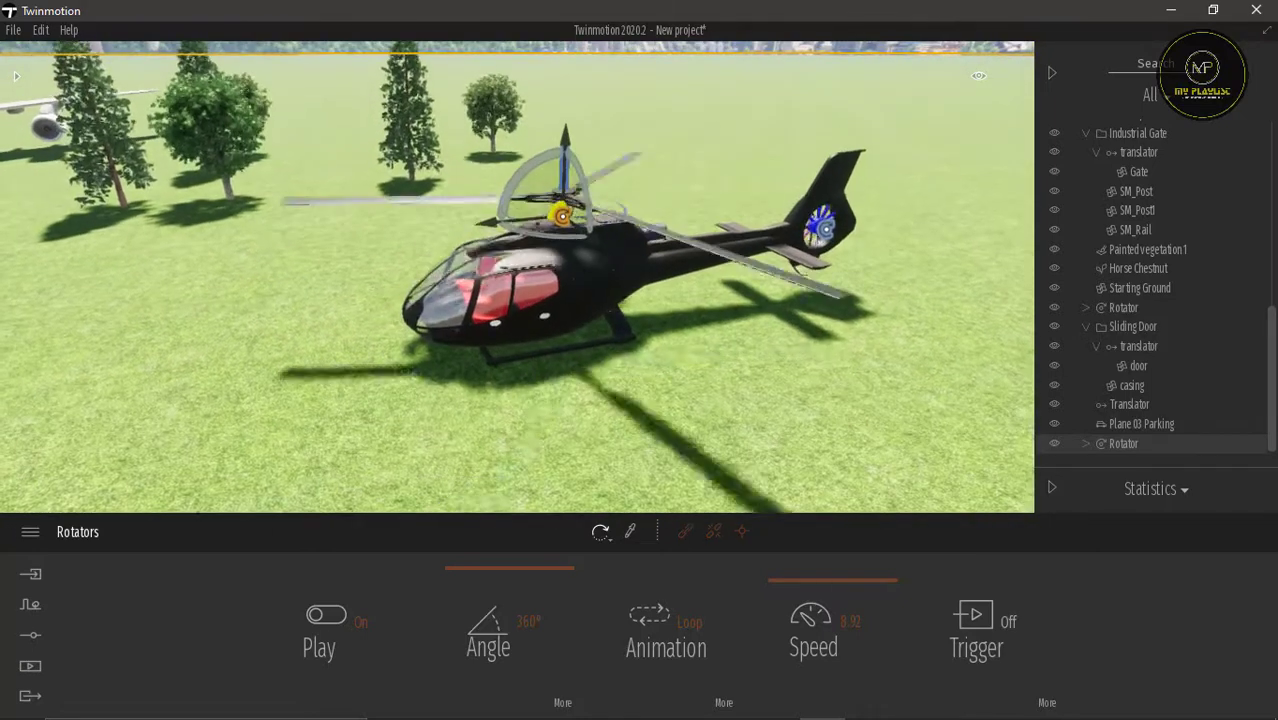
{"action": "right_click_drag", "start_coordinate": [735, 441], "coordinate": [759, 418]}
{"action": "middle_click_drag", "start_coordinate": [763, 381], "coordinate": [724, 425]}
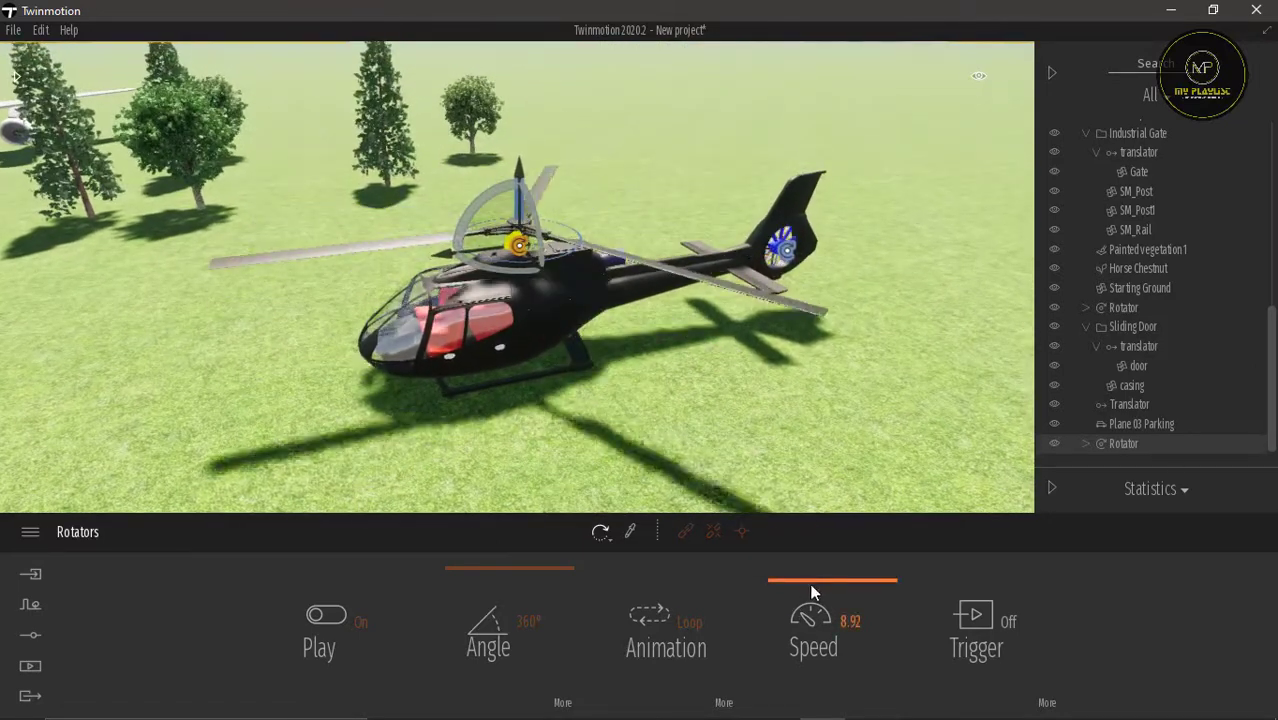
Set the speed of the main rotor's rotator to 0.68.
{"action": "left_click_drag", "start_coordinate": [812, 594], "coordinate": [816, 673]}
{"action": "mouse_move", "coordinate": [809, 387]}
{"action": "middle_mouse_down"}
{"action": "mouse_move", "coordinate": [770, 392]}
{"action": "mouse_move", "coordinate": [789, 377]}
{"action": "middle_mouse_up"}
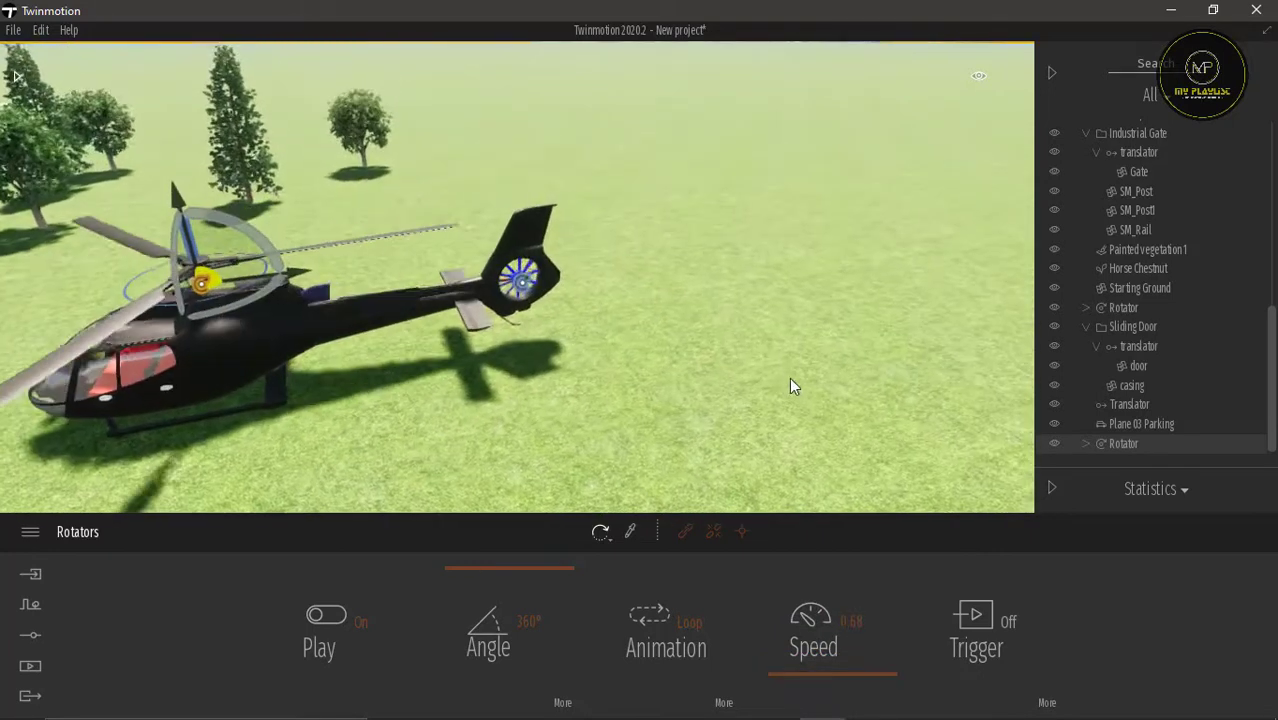
Select the rotator on the helicopter's tail rotor and examine its motion and settings.
{"action": "left_click", "coordinate": [520, 287]}
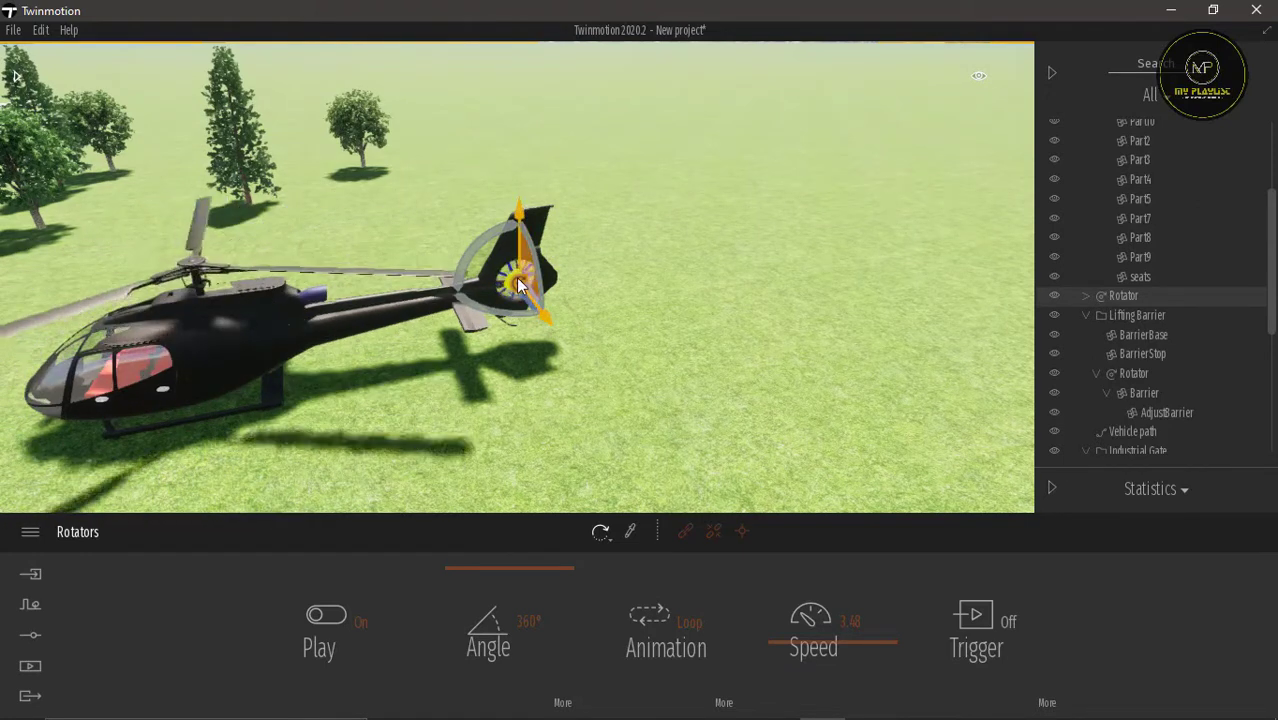
{"action": "right_click_drag", "start_coordinate": [576, 313], "coordinate": [440, 316]}
{"action": "scroll", "coordinate": [665, 215], "scroll_direction": "down", "scroll_amount": 1}
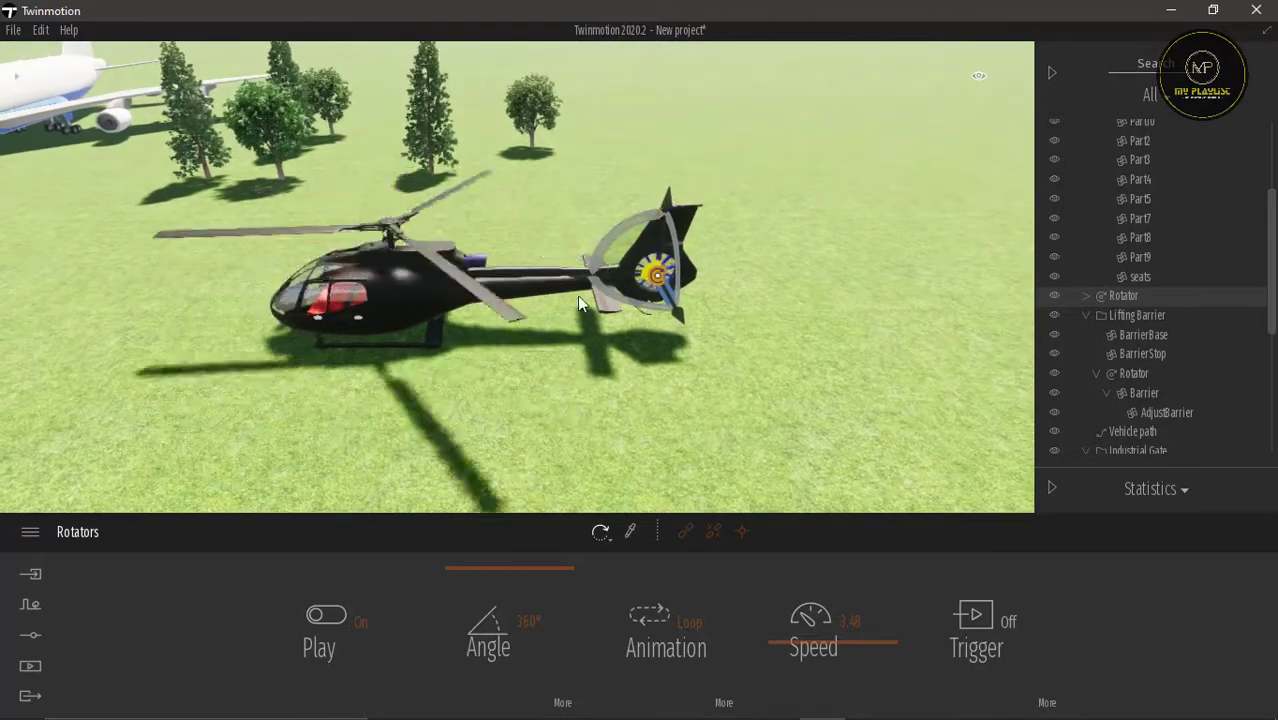
{"action": "scroll", "coordinate": [543, 374], "scroll_direction": "down", "scroll_amount": 1}
{"action": "middle_click_drag", "start_coordinate": [543, 371], "coordinate": [532, 384]}
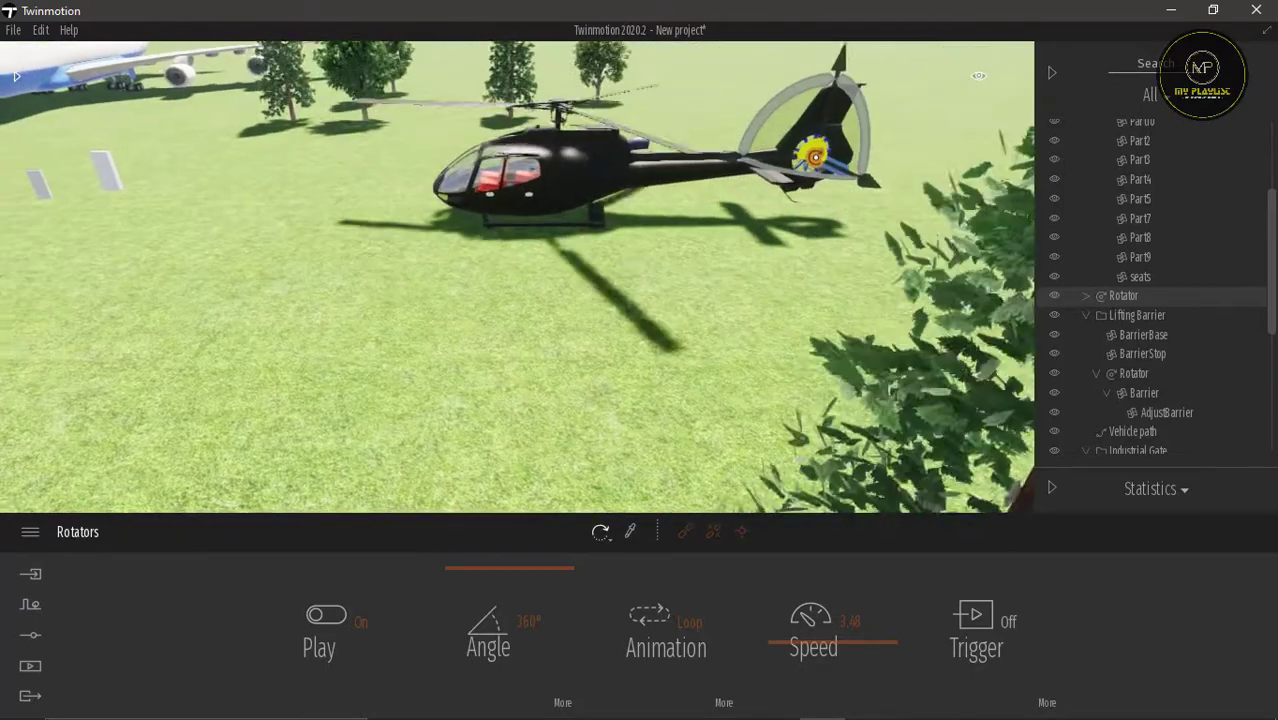
{"action": "right_click_drag", "start_coordinate": [524, 290], "coordinate": [562, 264]}
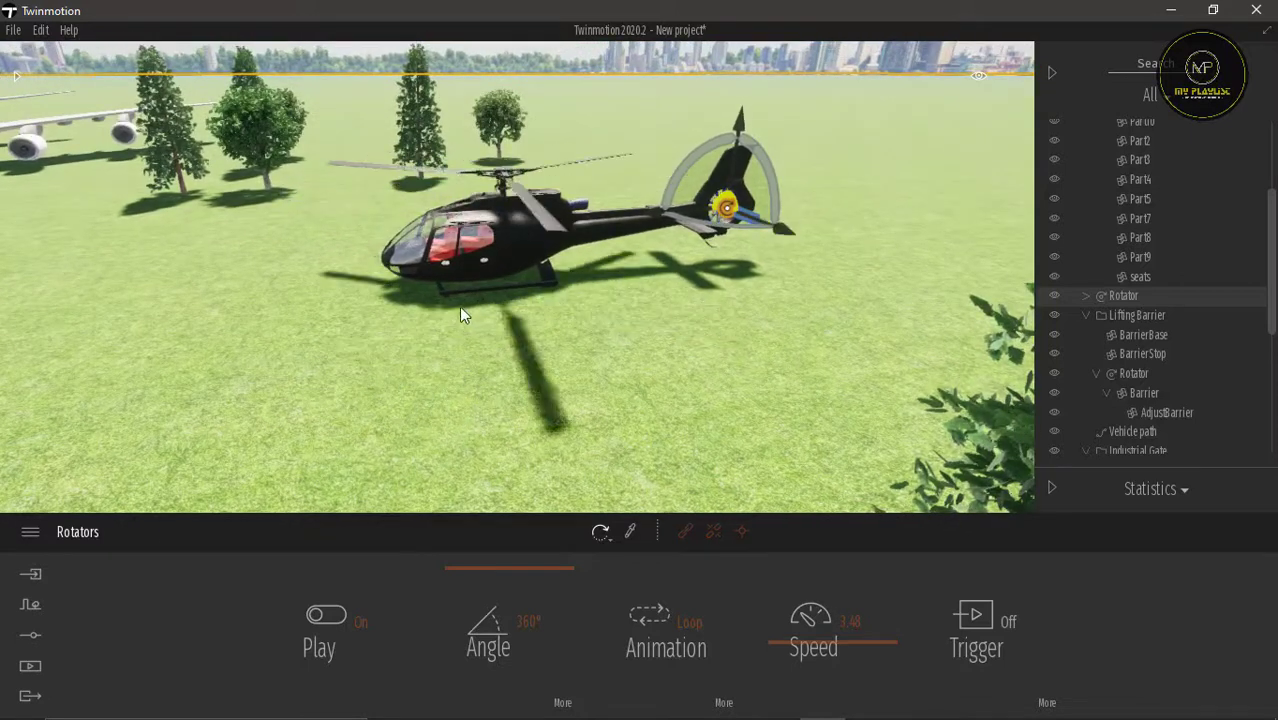
{"action": "middle_click_drag", "start_coordinate": [283, 325], "coordinate": [236, 311]}
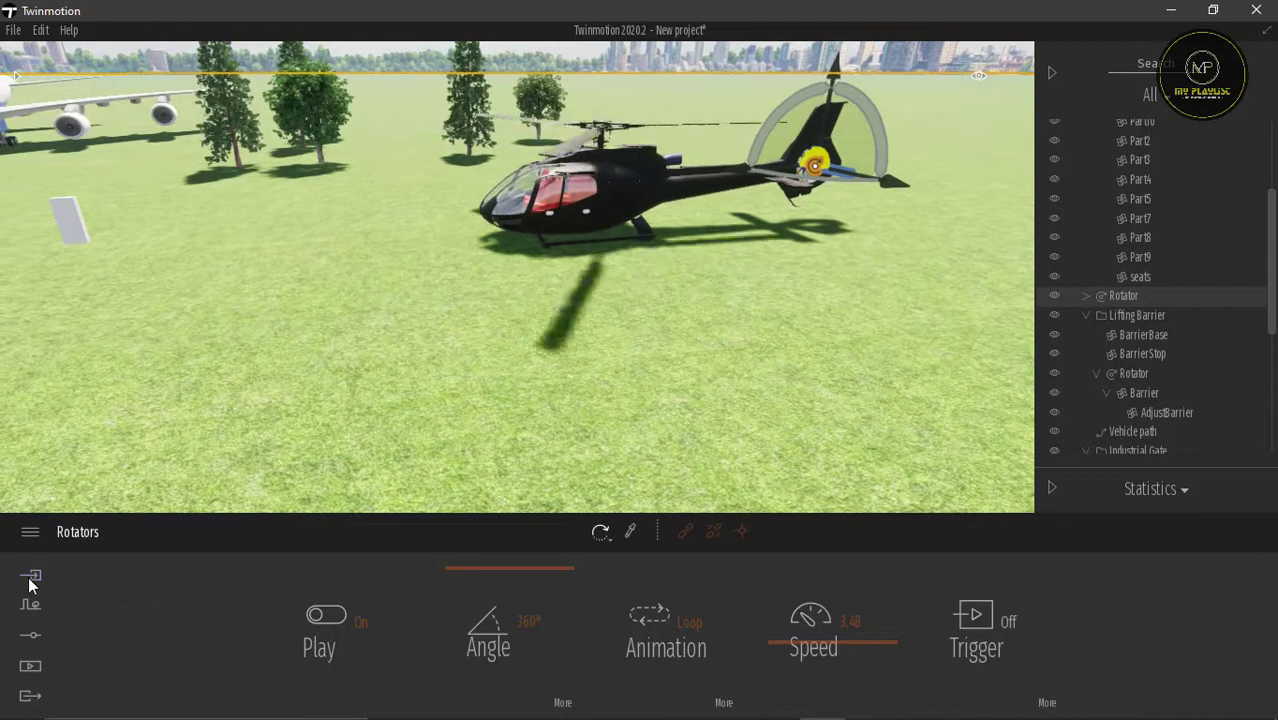
Import the AutoSave_Mercedec - Benz ML.skp SketchUp model as geometry with the Keep hierarchy collapse option.
{"action": "left_click", "coordinate": [29, 577]}
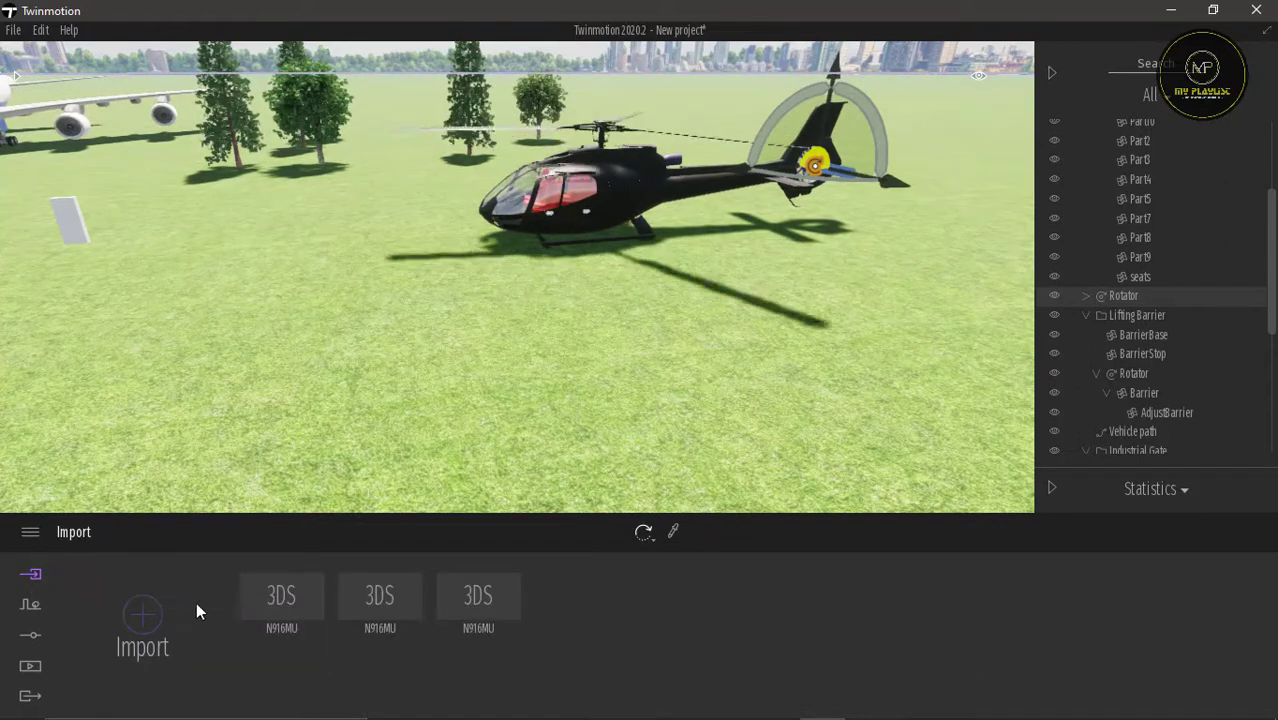
{"action": "left_click", "coordinate": [143, 614]}
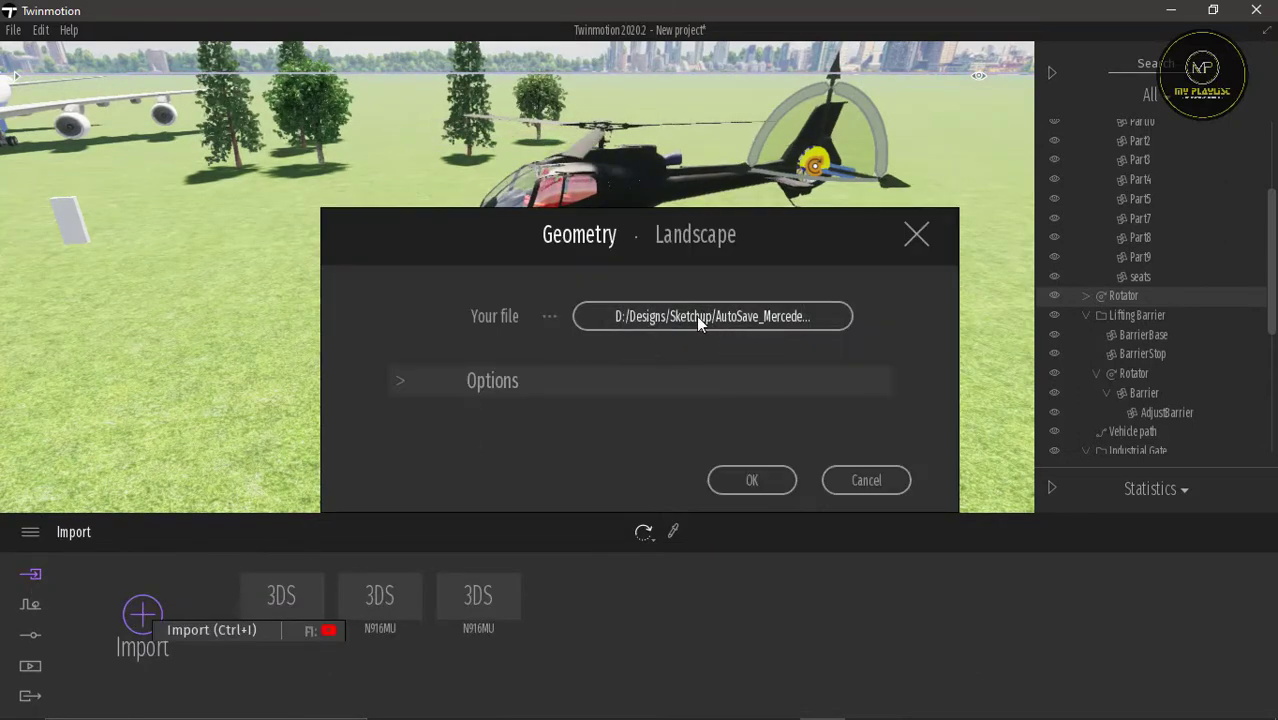
{"action": "left_click_drag", "start_coordinate": [460, 240], "coordinate": [510, 180]}
{"action": "left_click", "coordinate": [448, 318]}
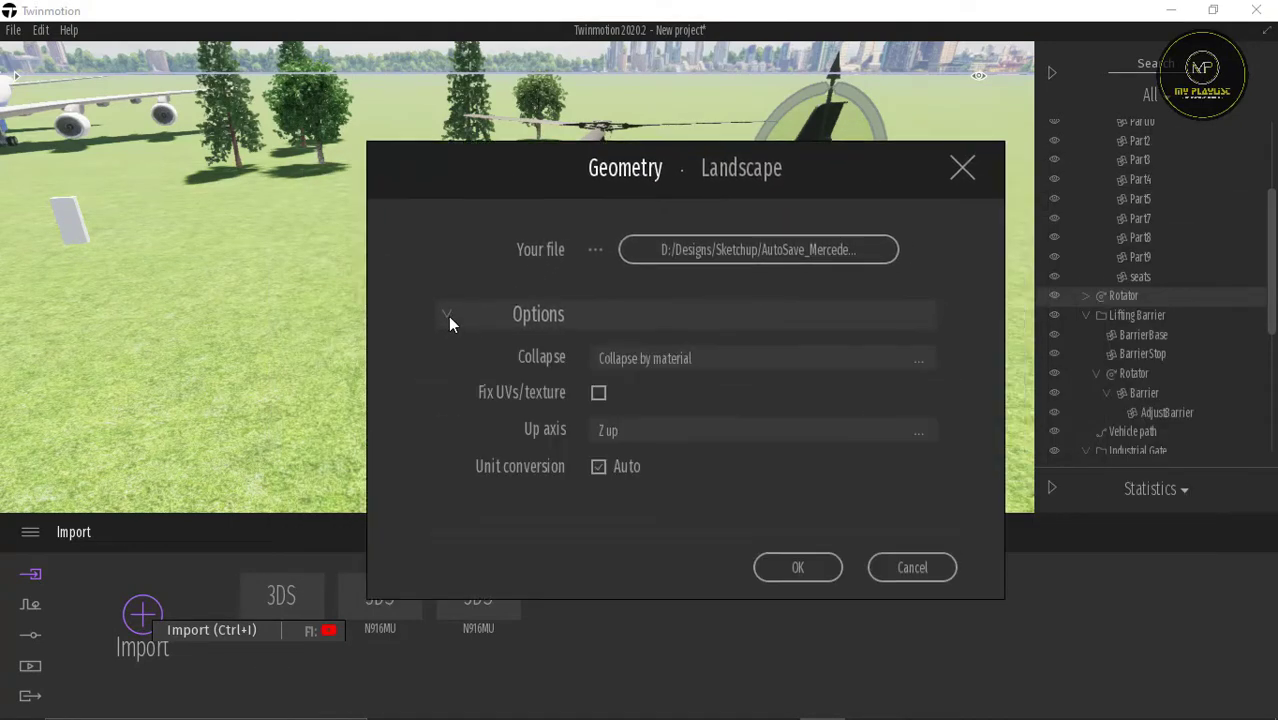
{"action": "left_click", "coordinate": [685, 362]}
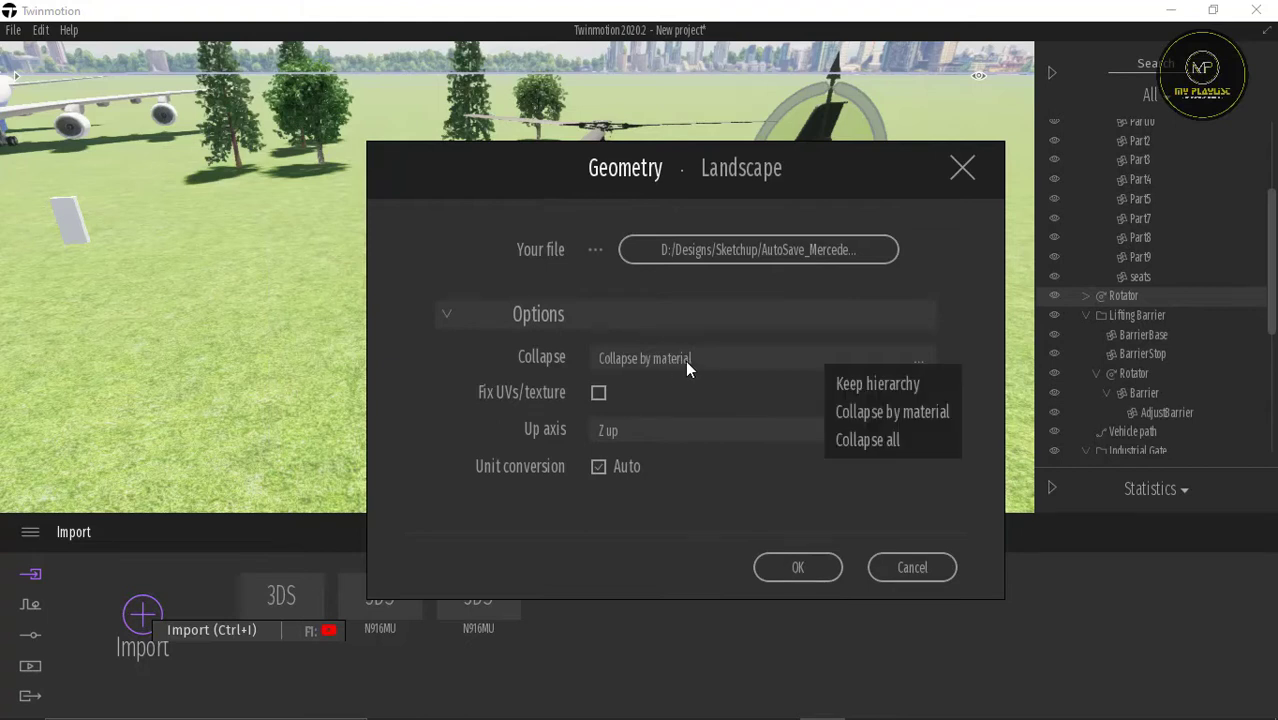
{"action": "left_click", "coordinate": [895, 390]}
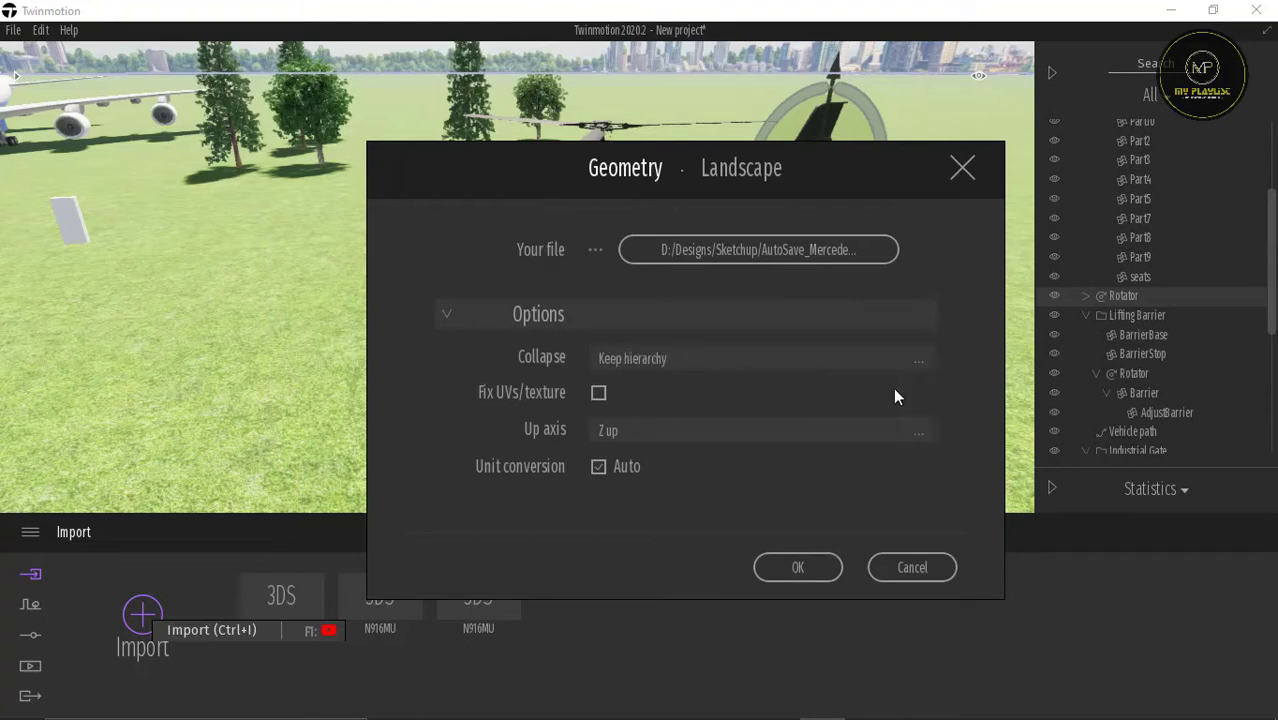
{"action": "left_click", "coordinate": [815, 568]}
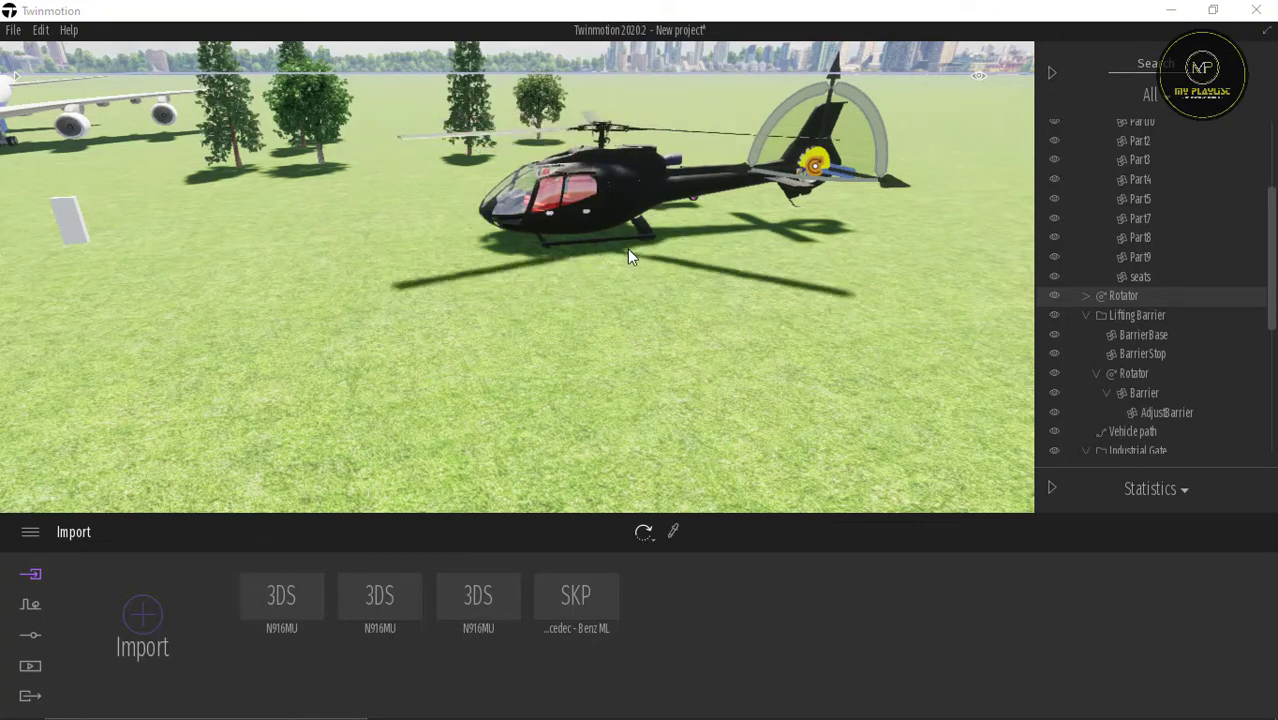
Locate the imported AutoSave_Mercedec - Benz ML.skp car from the scene graph and reposition it closer to the grass.
{"action": "right_click_drag", "start_coordinate": [715, 277], "coordinate": [664, 296]}
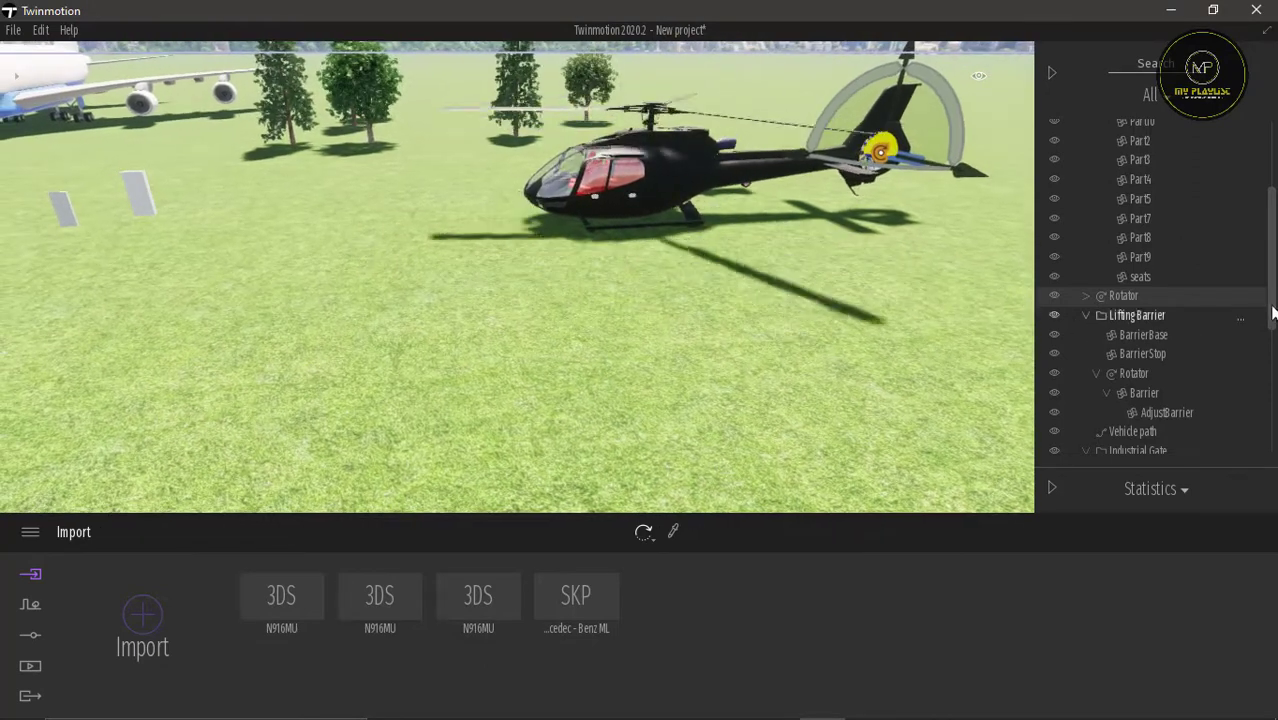
{"action": "left_click_drag", "start_coordinate": [1272, 314], "coordinate": [1270, 435]}
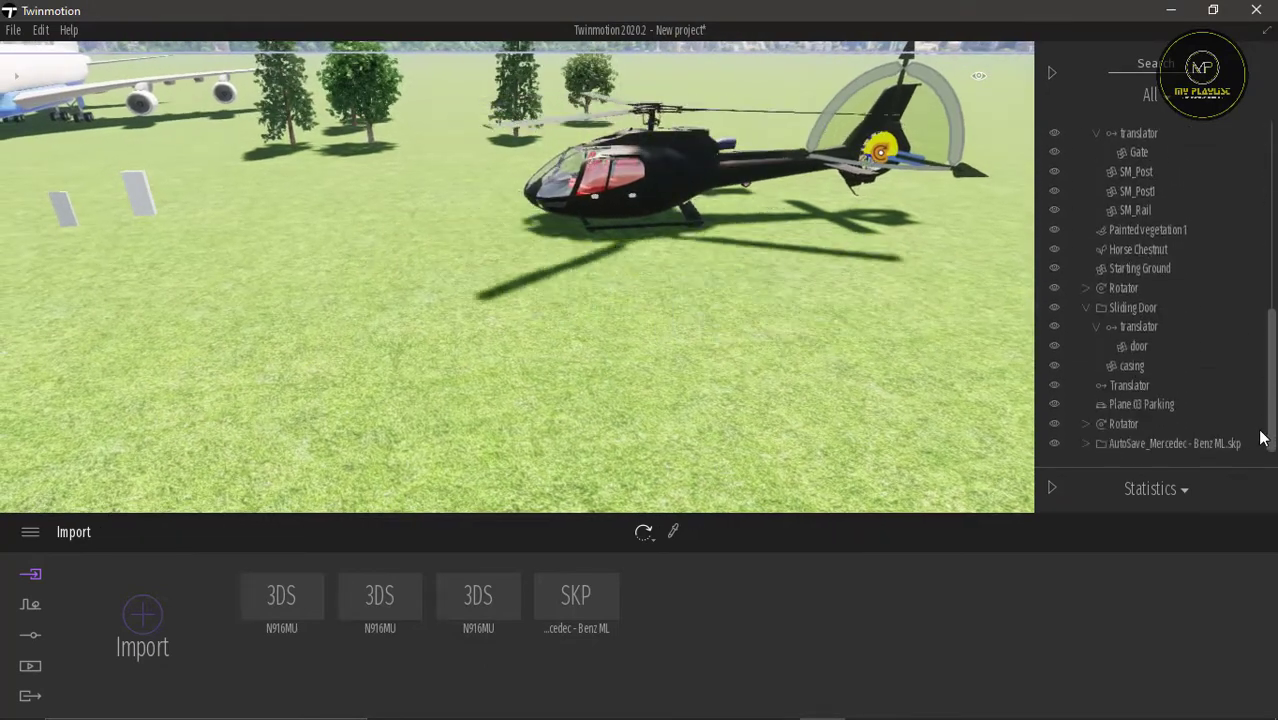
{"action": "left_click", "coordinate": [1136, 443]}
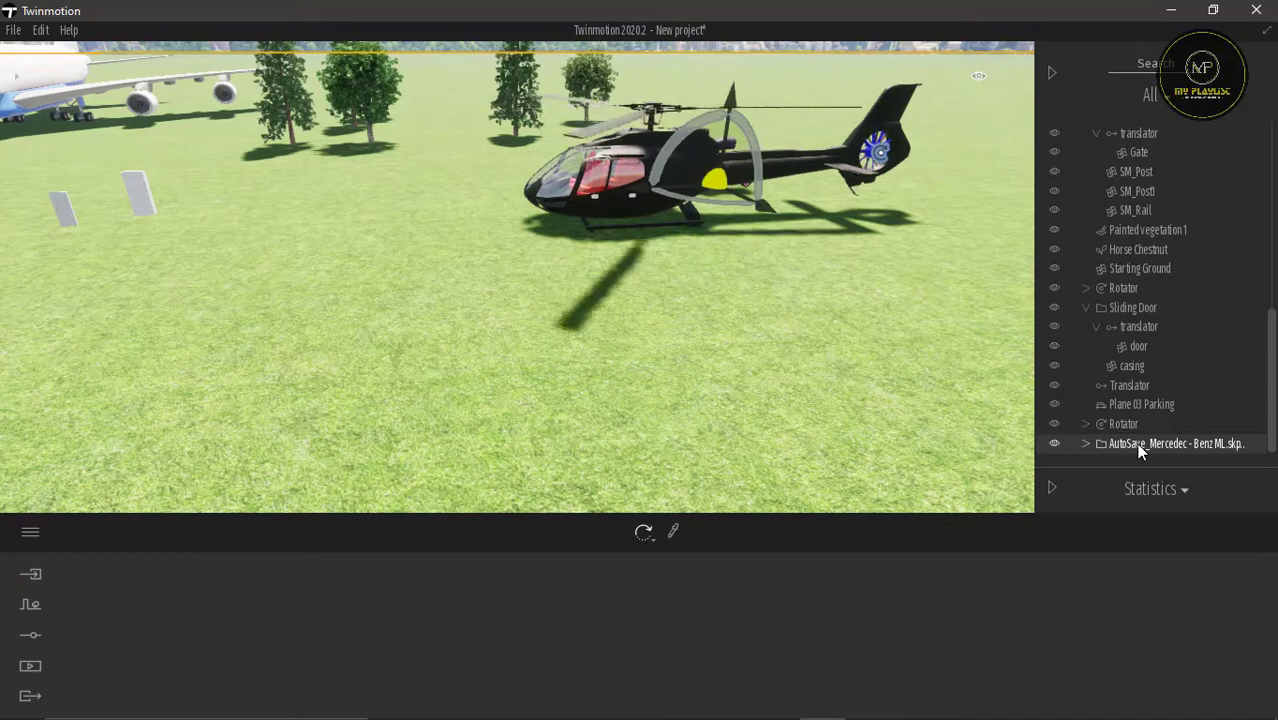
{"action": "double_click", "coordinate": [1136, 443]}
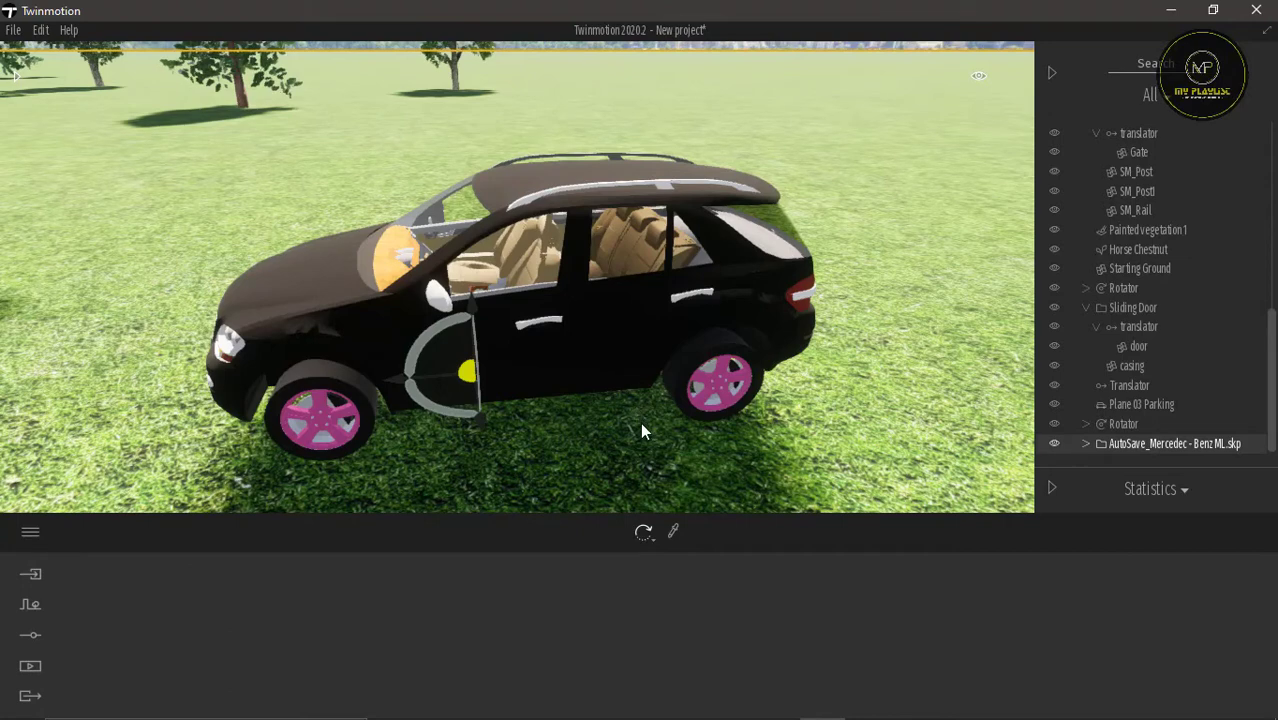
{"action": "right_click_drag", "start_coordinate": [640, 422], "coordinate": [643, 426]}
{"action": "middle_click_drag", "start_coordinate": [826, 490], "coordinate": [739, 280]}
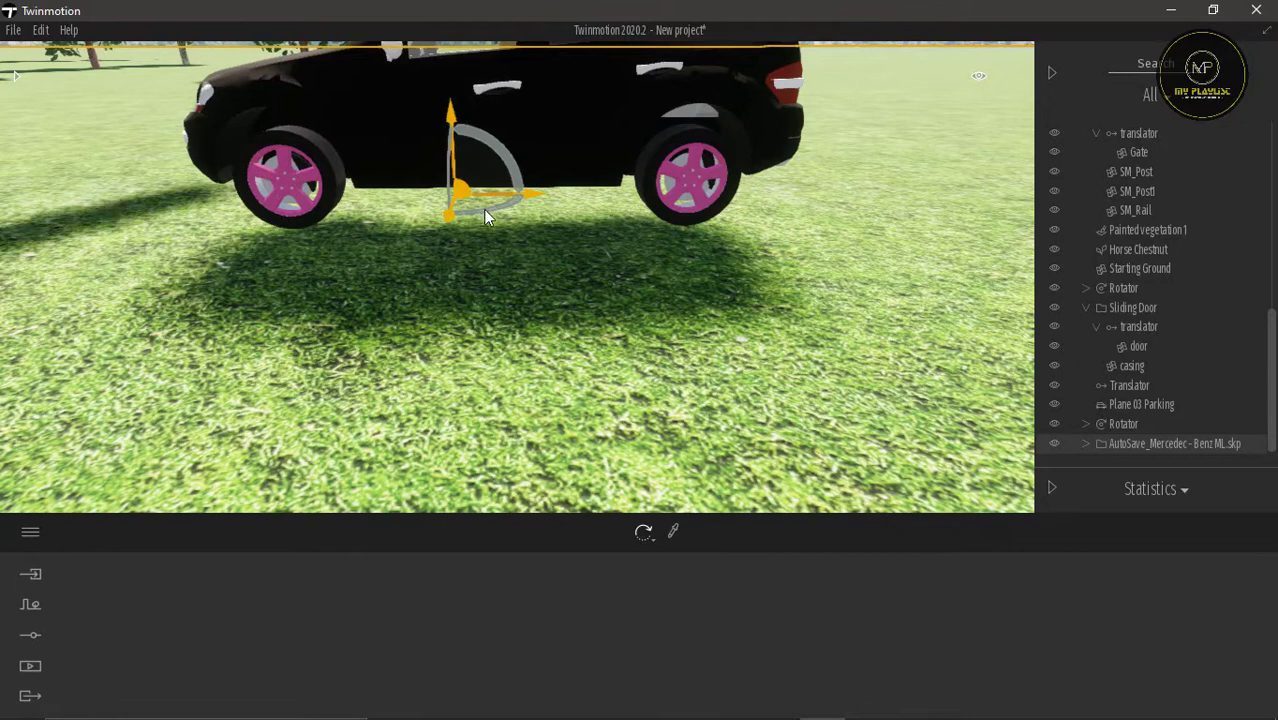
{"action": "left_click_drag", "start_coordinate": [485, 209], "coordinate": [513, 236]}
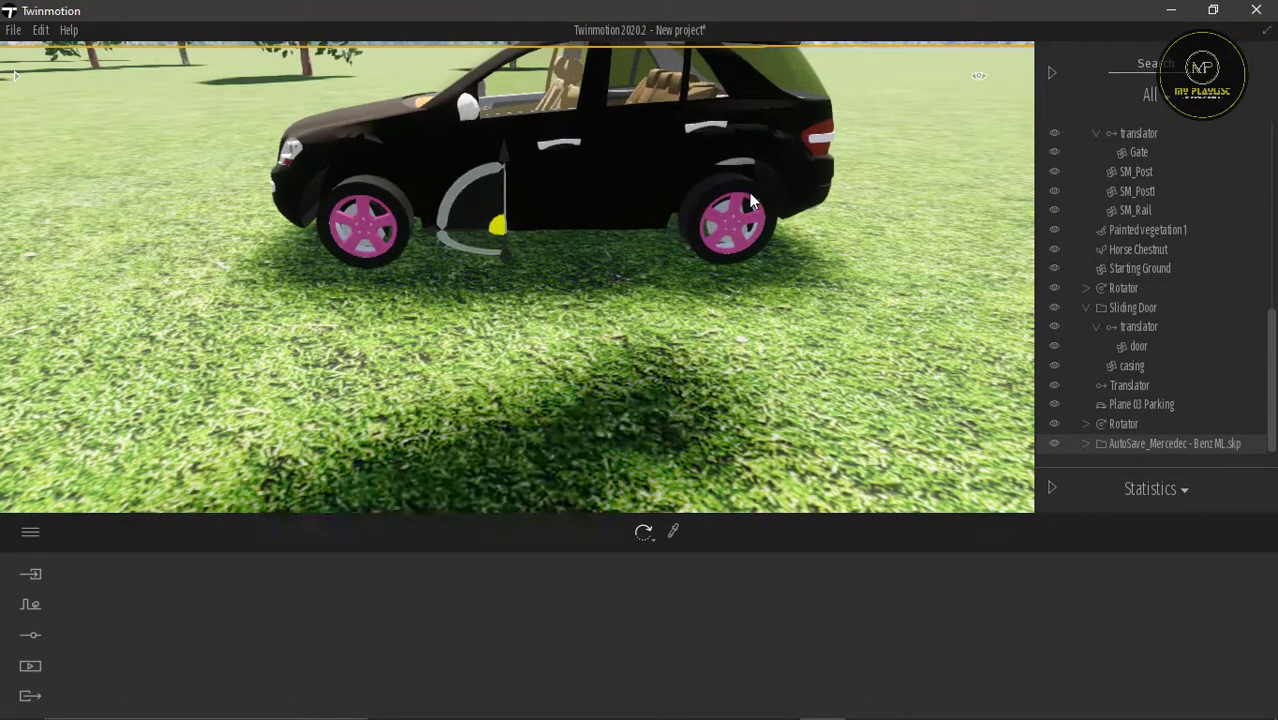
Try moving the car's rear wheel away from the body as a separate part, and undo the move.
{"action": "left_click", "coordinate": [738, 185]}
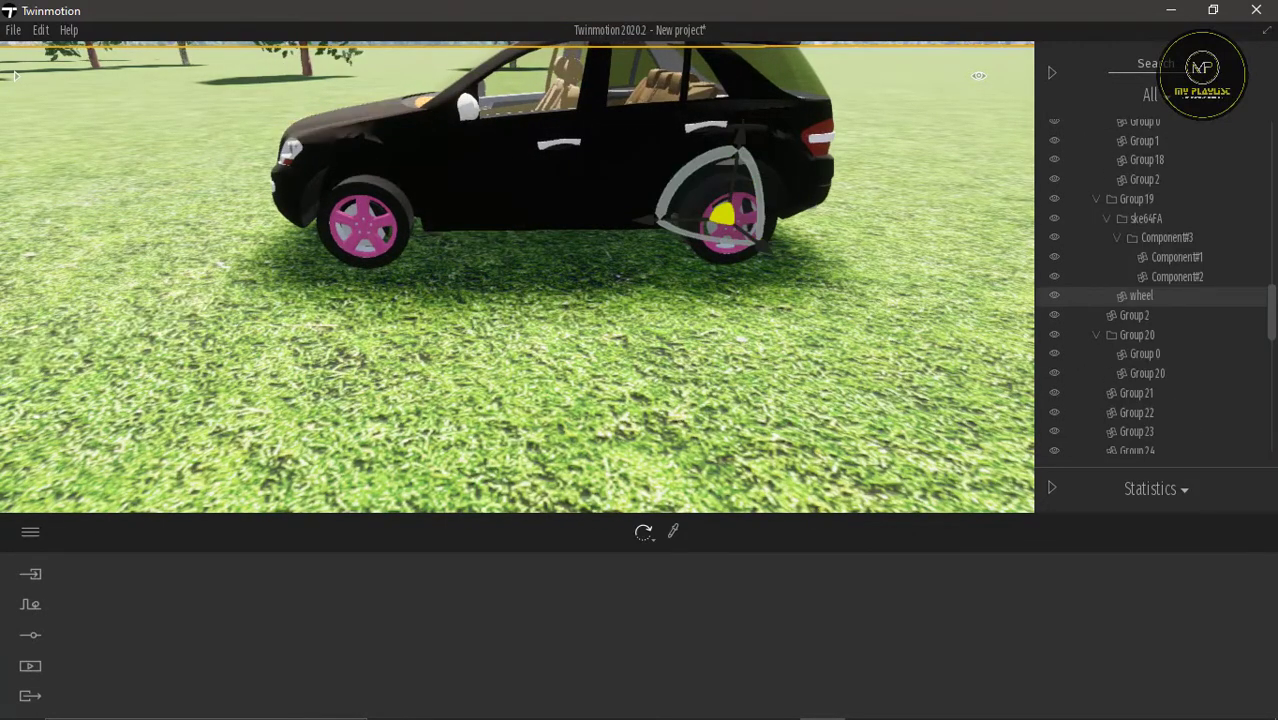
{"action": "right_click_drag", "start_coordinate": [814, 262], "coordinate": [740, 300]}
{"action": "middle_click_drag", "start_coordinate": [814, 262], "coordinate": [740, 290]}
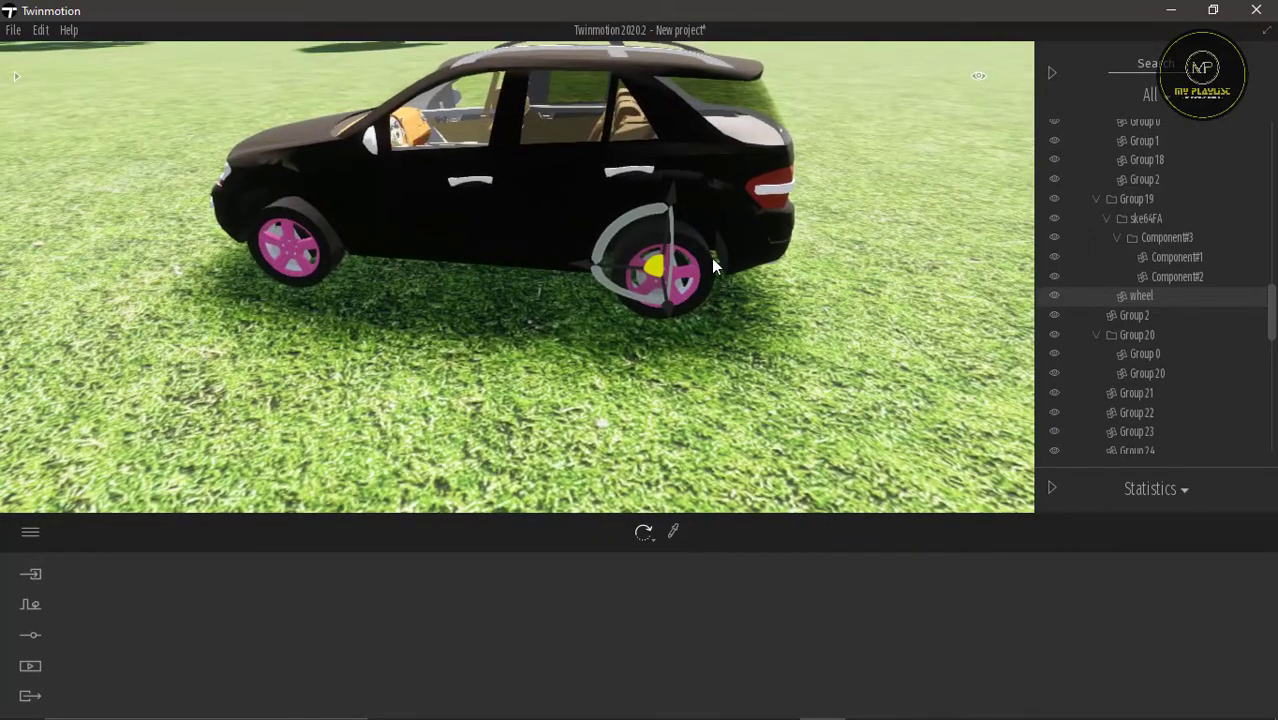
{"action": "mouse_move", "coordinate": [655, 269]}
{"action": "left_mouse_down"}
{"action": "mouse_move", "coordinate": [645, 290]}
{"action": "mouse_move", "coordinate": [665, 370]}
{"action": "mouse_move", "coordinate": [532, 325]}
{"action": "mouse_move", "coordinate": [700, 335]}
{"action": "mouse_move", "coordinate": [578, 290]}
{"action": "mouse_move", "coordinate": [540, 340]}
{"action": "mouse_move", "coordinate": [621, 322]}
{"action": "mouse_move", "coordinate": [652, 292]}
{"action": "left_mouse_up"}
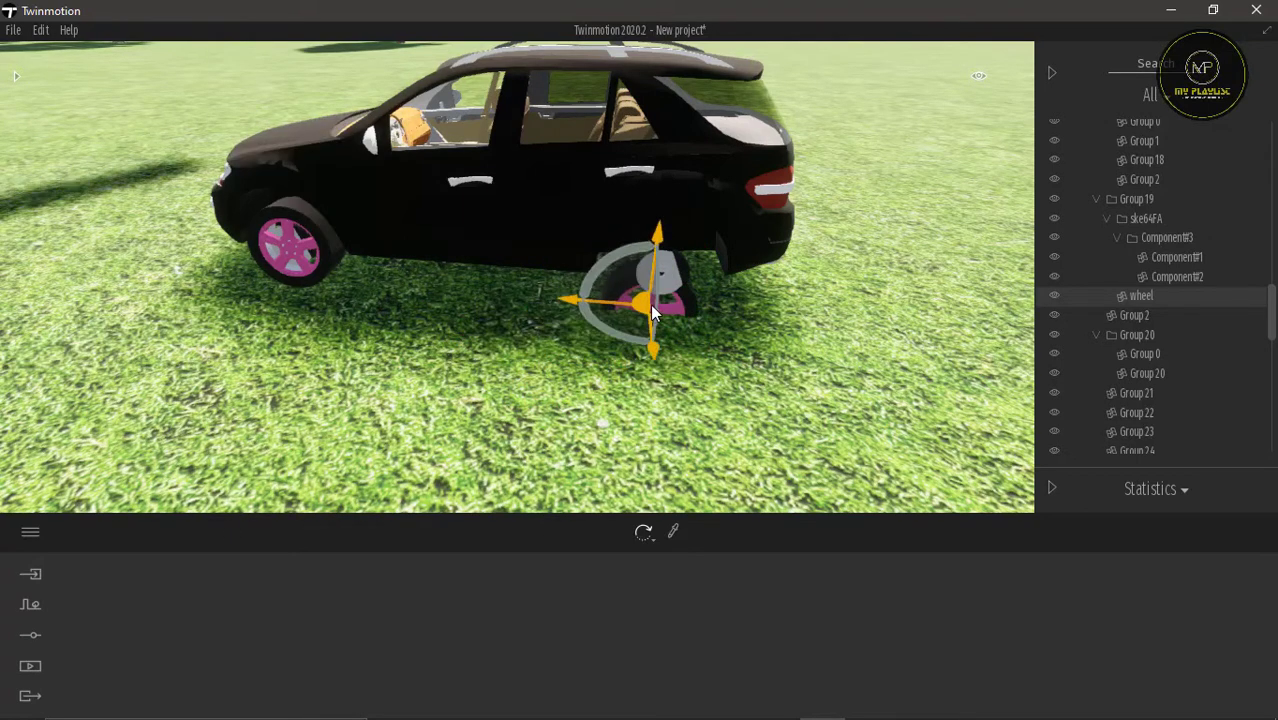
{"action": "key", "text": "ctrl+z"}
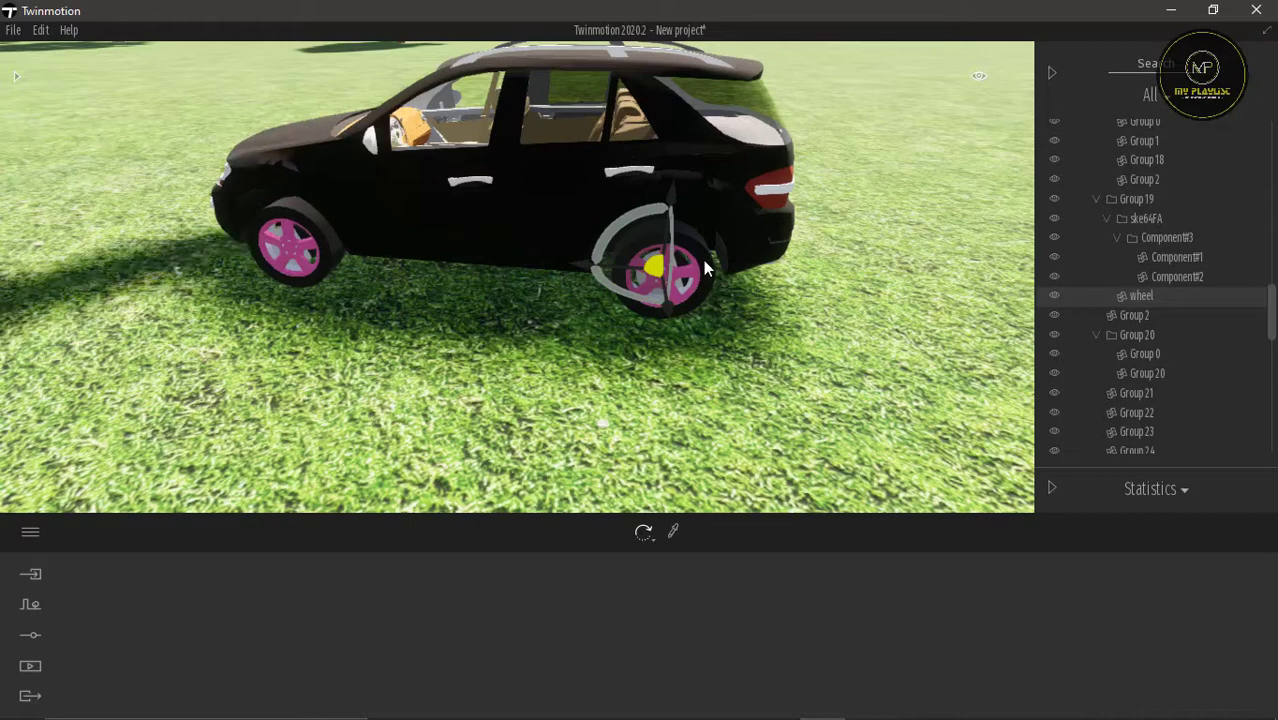
Place a Rotator from the Rotators library on the grass beside the car's rear wheel.
{"action": "right_click_drag", "start_coordinate": [374, 366], "coordinate": [358, 320]}
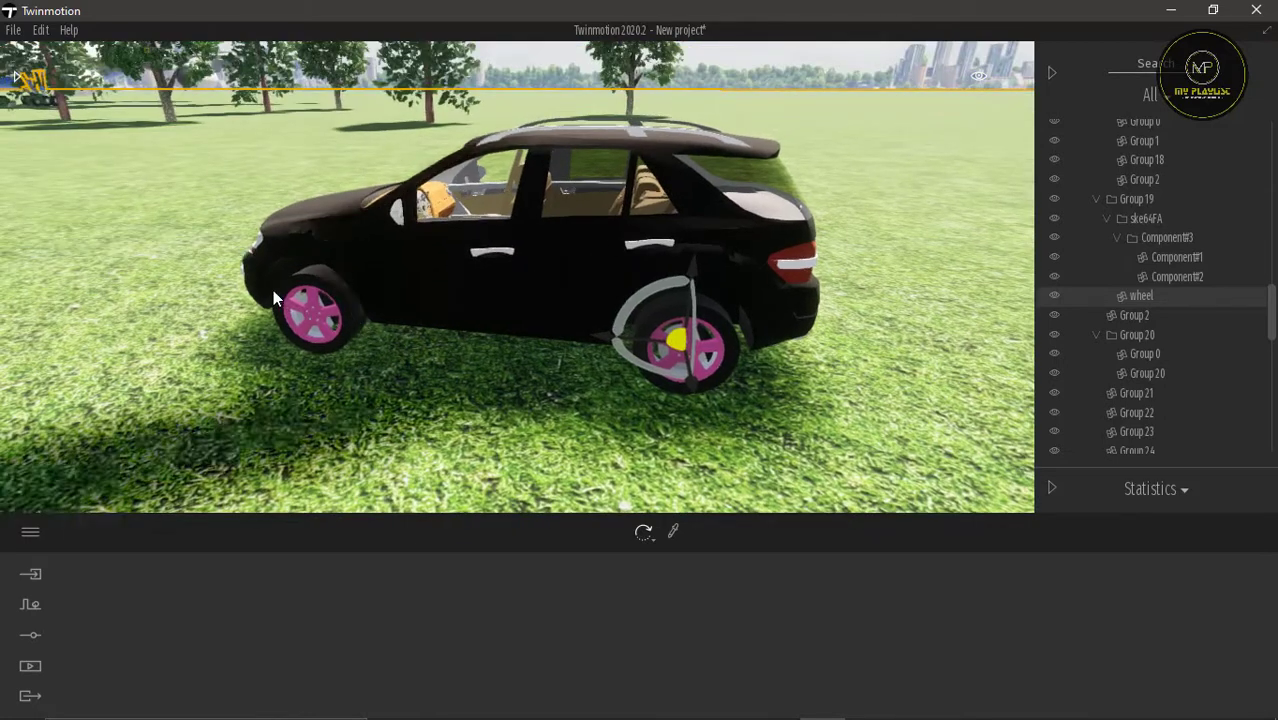
{"action": "middle_click_drag", "start_coordinate": [789, 401], "coordinate": [691, 345]}
{"action": "right_click_drag", "start_coordinate": [691, 345], "coordinate": [668, 303]}
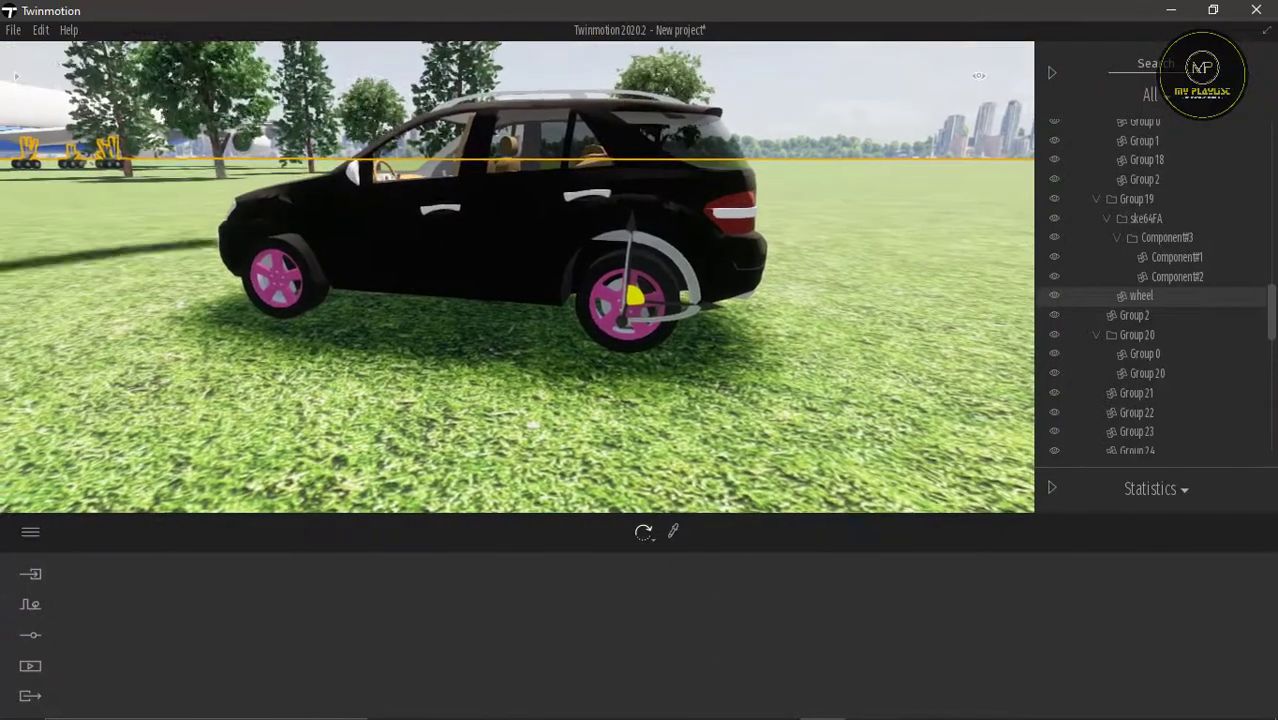
{"action": "scroll", "coordinate": [637, 350], "scroll_direction": "up", "scroll_amount": 3}
{"action": "scroll", "coordinate": [640, 352], "scroll_direction": "down", "scroll_amount": 3}
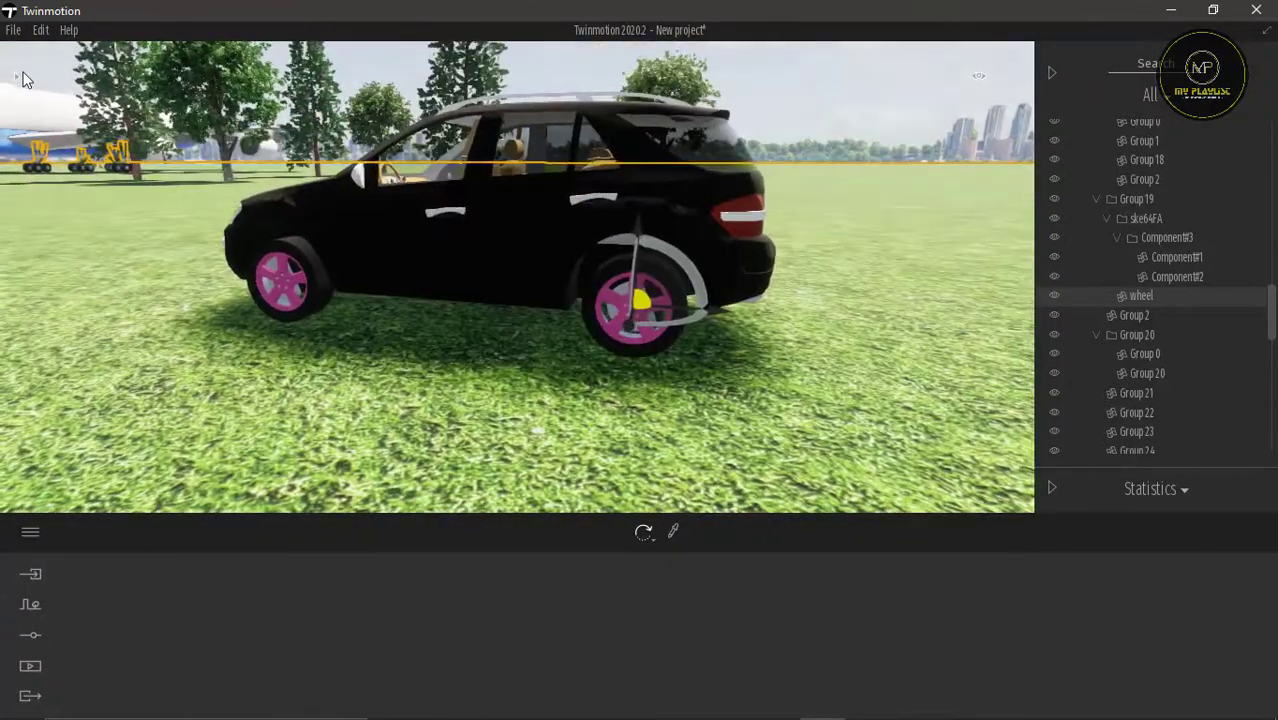
{"action": "left_click", "coordinate": [18, 76]}
{"action": "left_click_drag", "start_coordinate": [608, 318], "coordinate": [822, 366]}
{"action": "middle_click_drag", "start_coordinate": [900, 310], "coordinate": [861, 284]}
{"action": "right_click_drag", "start_coordinate": [861, 284], "coordinate": [740, 275]}
{"action": "scroll", "coordinate": [848, 314], "scroll_direction": "up", "scroll_amount": 3}
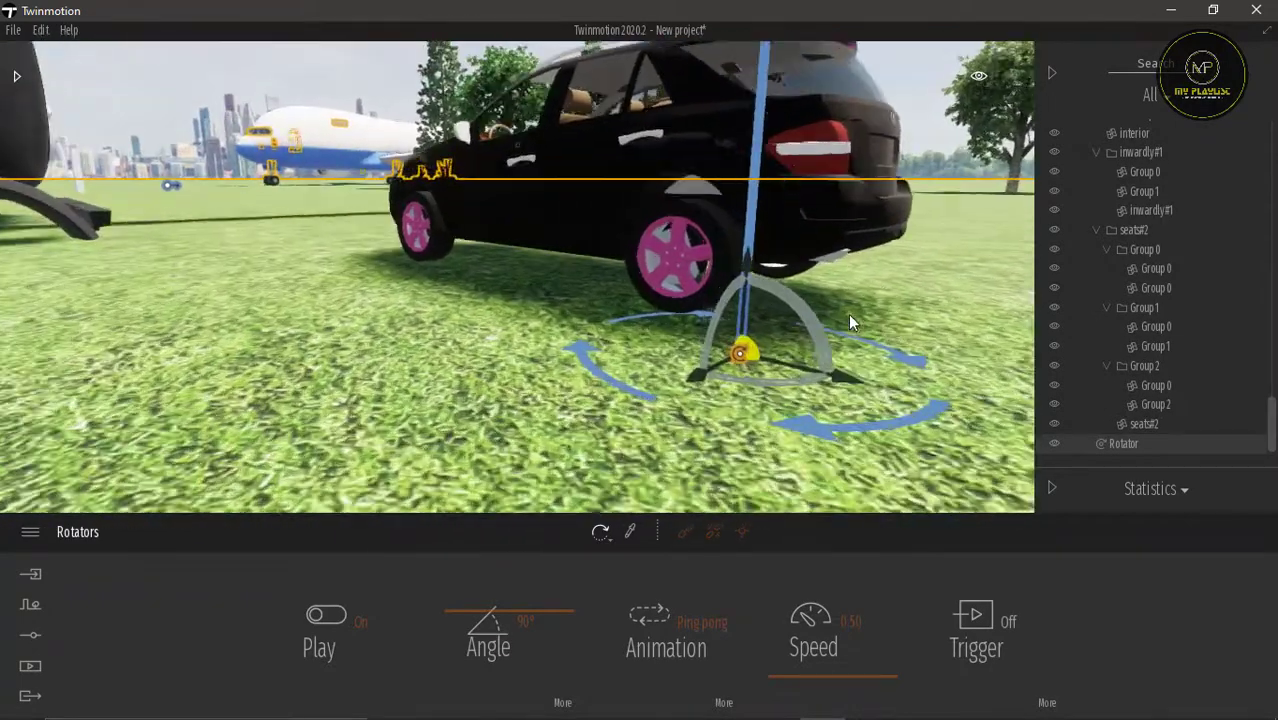
{"action": "scroll", "coordinate": [840, 322], "scroll_direction": "down", "scroll_amount": 4}
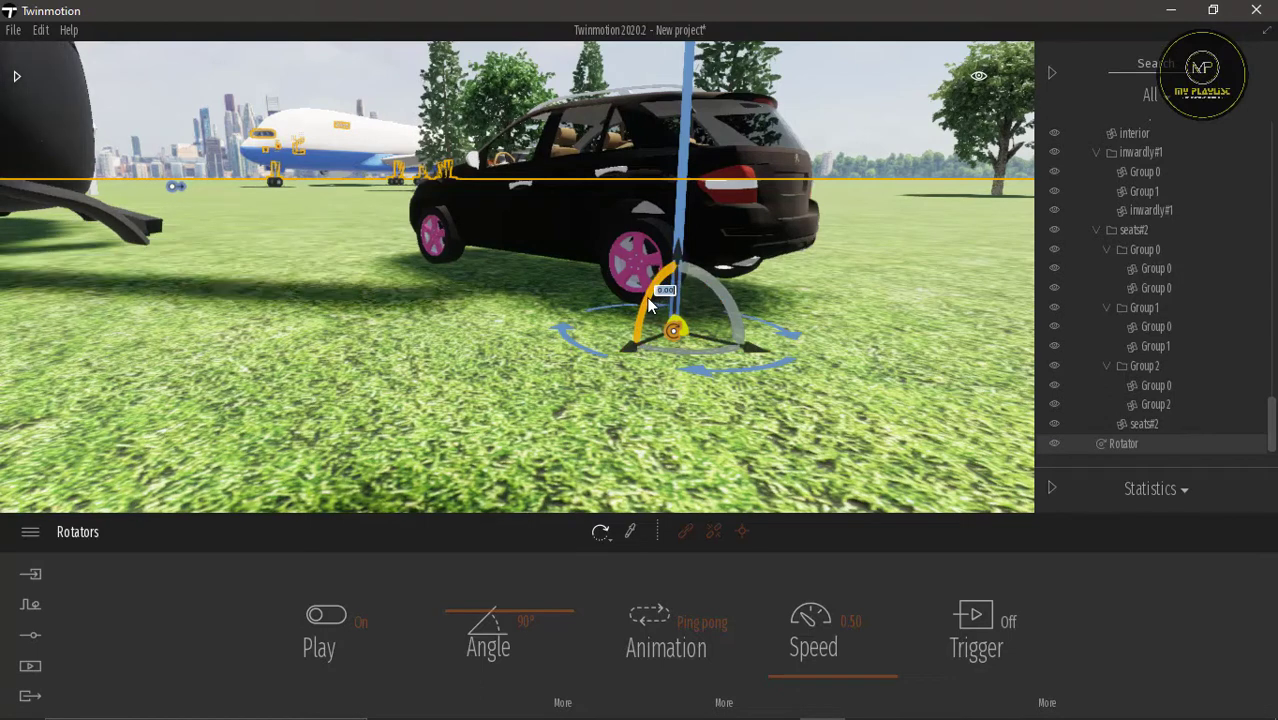
Rotate the new rotator so its axis lies horizontal, and move it onto the centre of the car's rear wheel.
{"action": "left_click_drag", "start_coordinate": [651, 294], "coordinate": [623, 410]}
{"action": "left_click_drag", "start_coordinate": [754, 352], "coordinate": [614, 330]}
{"action": "left_click_drag", "start_coordinate": [594, 235], "coordinate": [606, 192]}
{"action": "left_click_drag", "start_coordinate": [560, 268], "coordinate": [585, 274]}
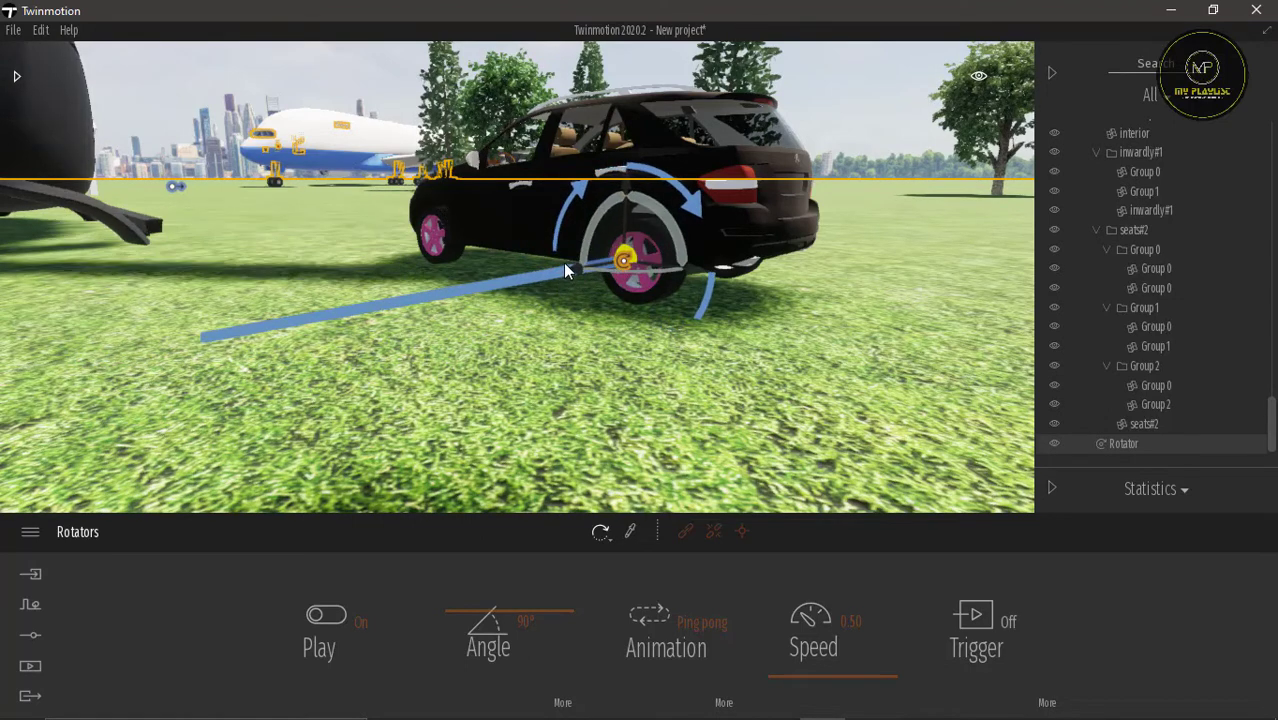
Fine-tune the rotator's horizontal and vertical position so it sits at the centre of the car's rear wheel.
{"action": "scroll", "coordinate": [564, 262], "scroll_direction": "up", "scroll_amount": 5}
{"action": "scroll", "coordinate": [622, 318], "scroll_direction": "down", "scroll_amount": 8}
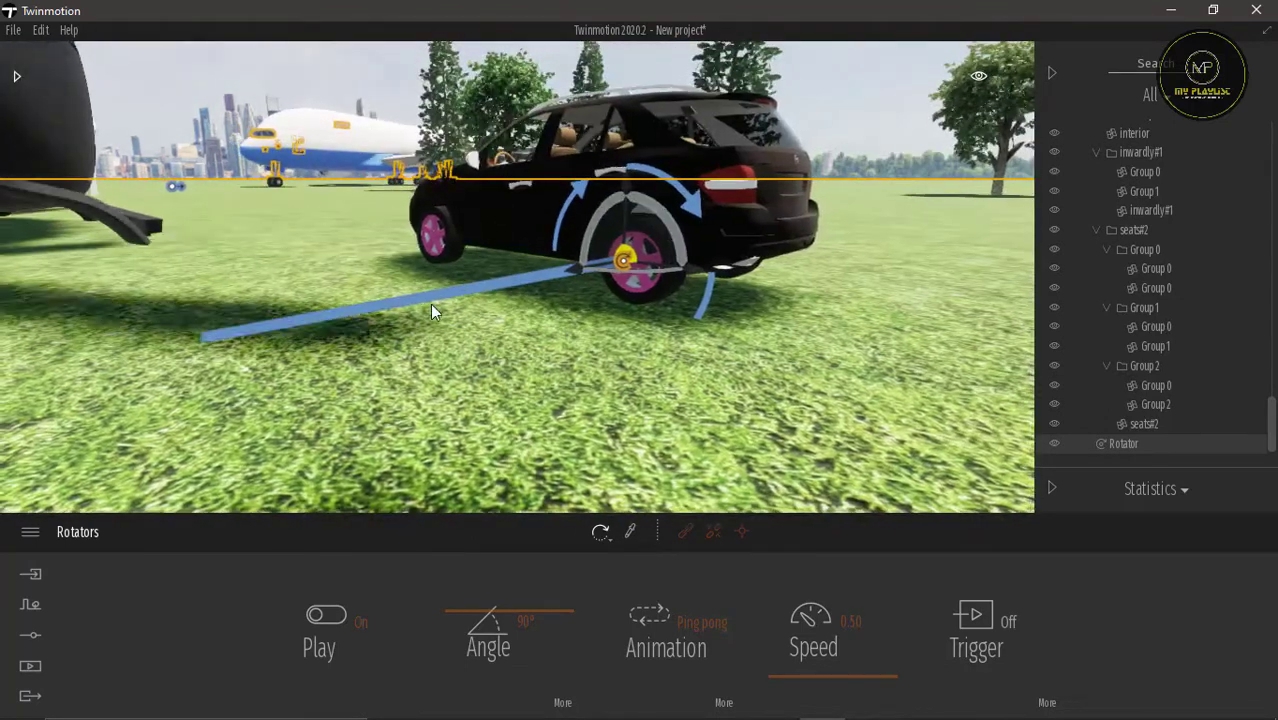
{"action": "scroll", "coordinate": [540, 268], "scroll_direction": "up", "scroll_amount": 5}
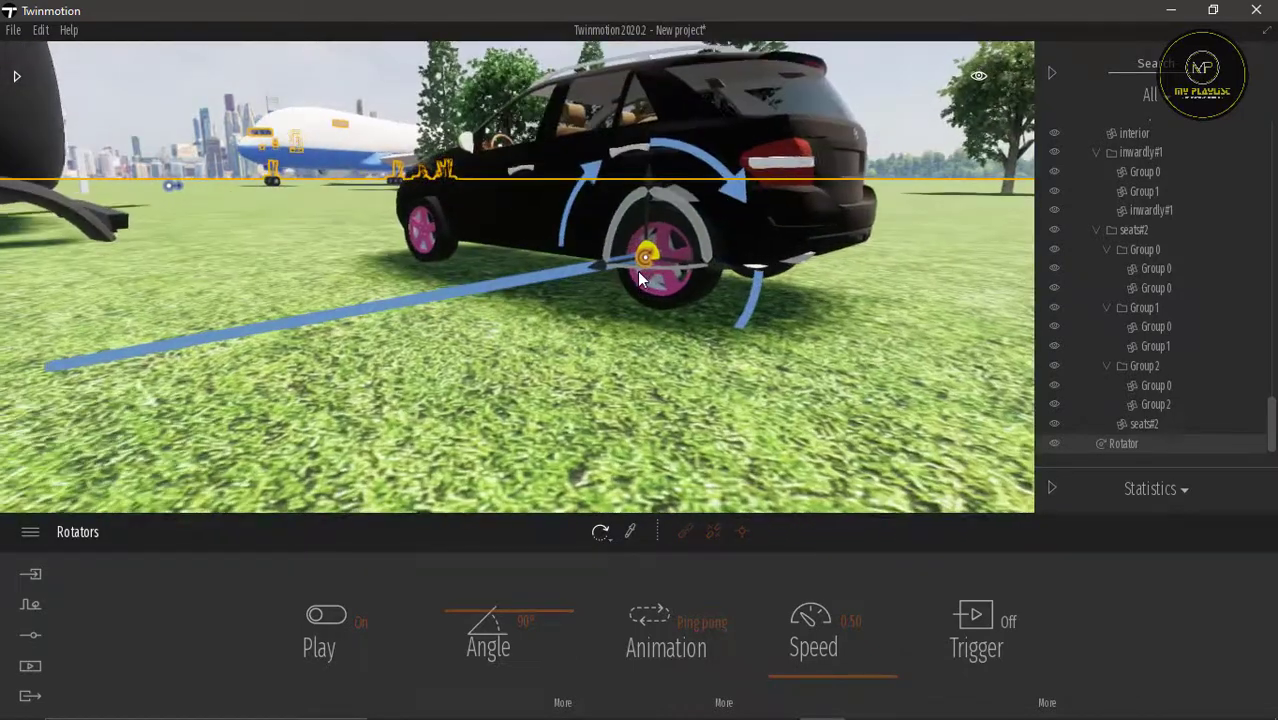
{"action": "scroll", "coordinate": [677, 237], "scroll_direction": "up", "scroll_amount": 3}
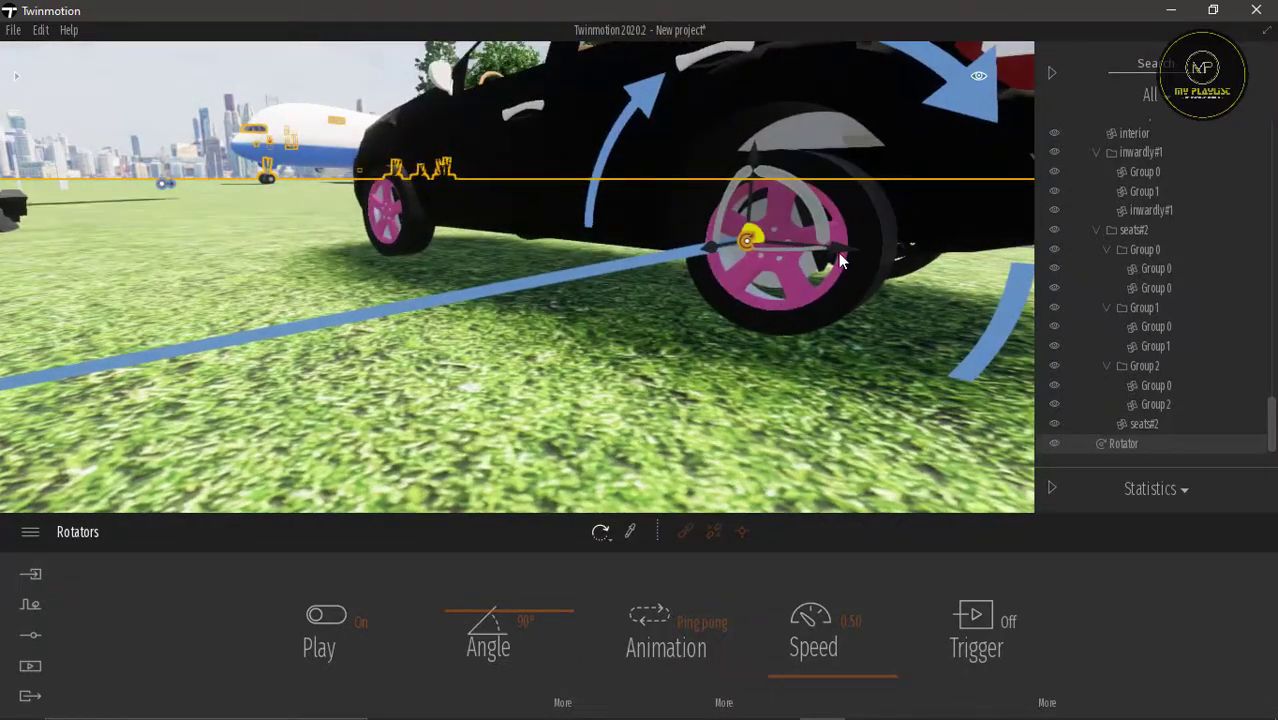
{"action": "left_click_drag", "start_coordinate": [838, 252], "coordinate": [863, 259]}
{"action": "right_click_drag", "start_coordinate": [792, 316], "coordinate": [865, 275]}
{"action": "middle_click_drag", "start_coordinate": [865, 275], "coordinate": [840, 278], "text": "shift"}
{"action": "left_click_drag", "start_coordinate": [746, 214], "coordinate": [747, 229]}
{"action": "middle_click_drag", "start_coordinate": [645, 475], "coordinate": [743, 486], "text": "shift"}
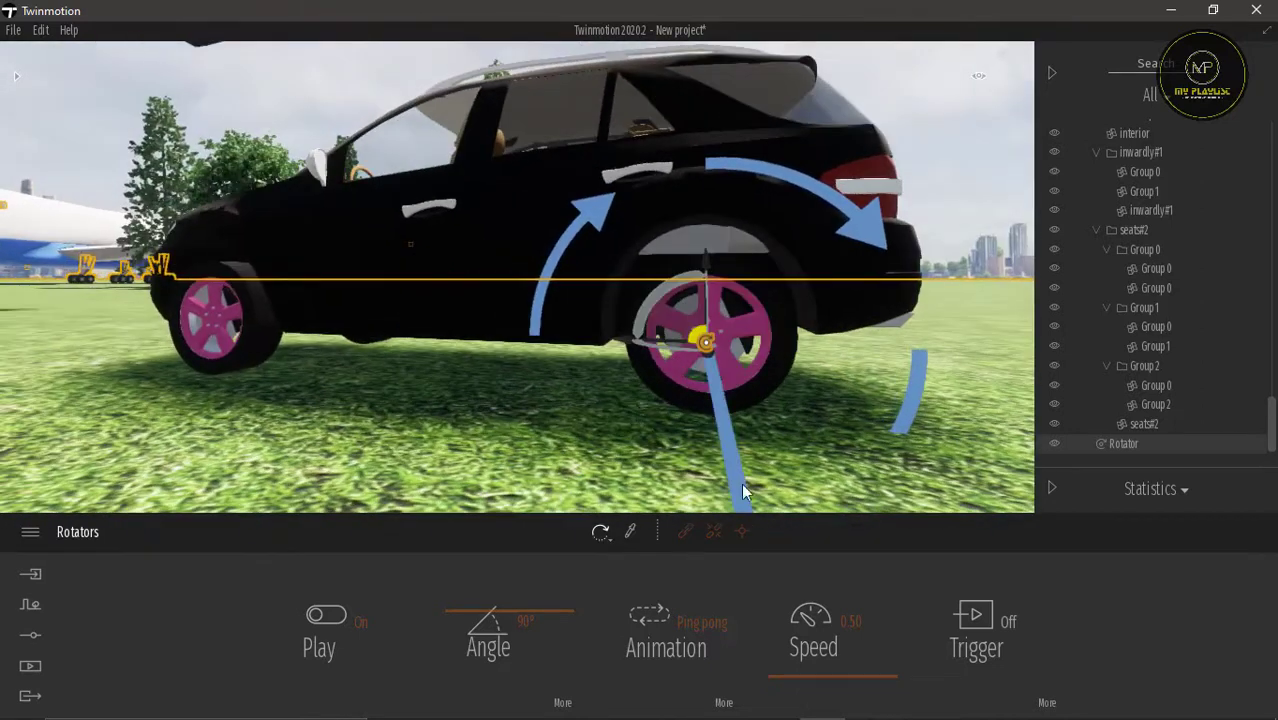
Link the car's rear wheel to the rotator and adjust the rotator's height at the wheel's centre.
{"action": "left_click", "coordinate": [685, 532]}
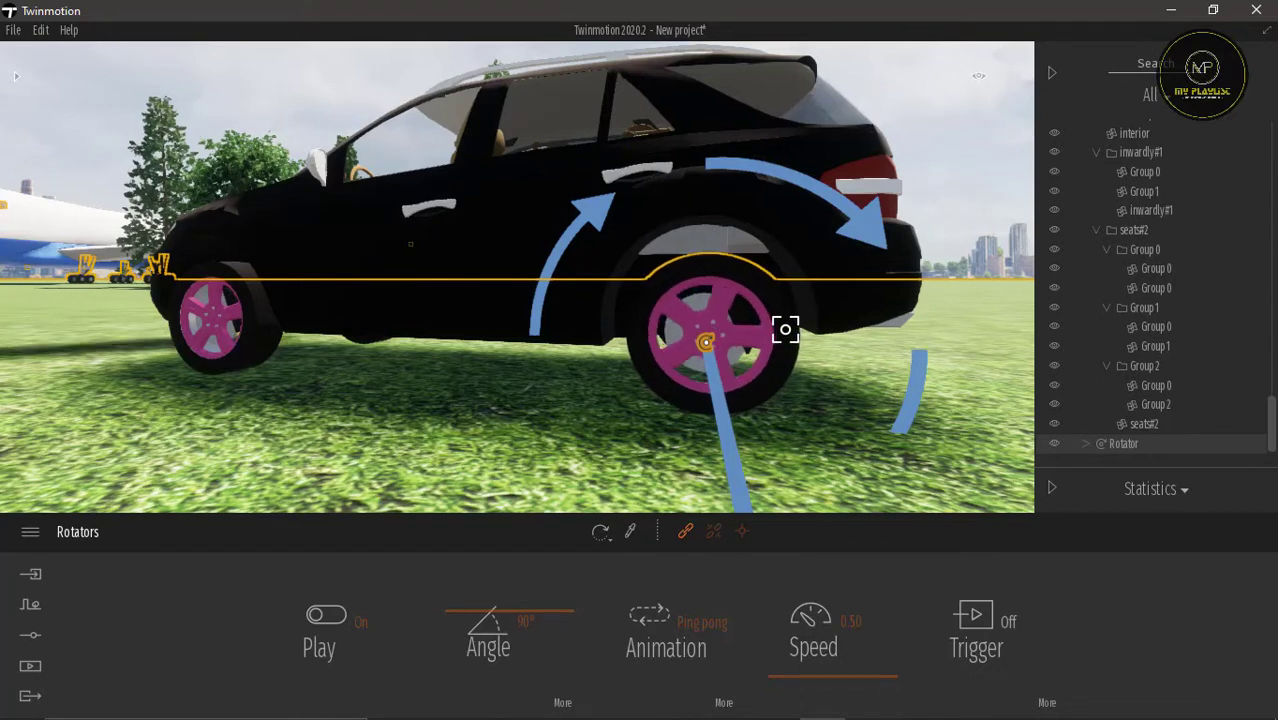
{"action": "left_click", "coordinate": [757, 345]}
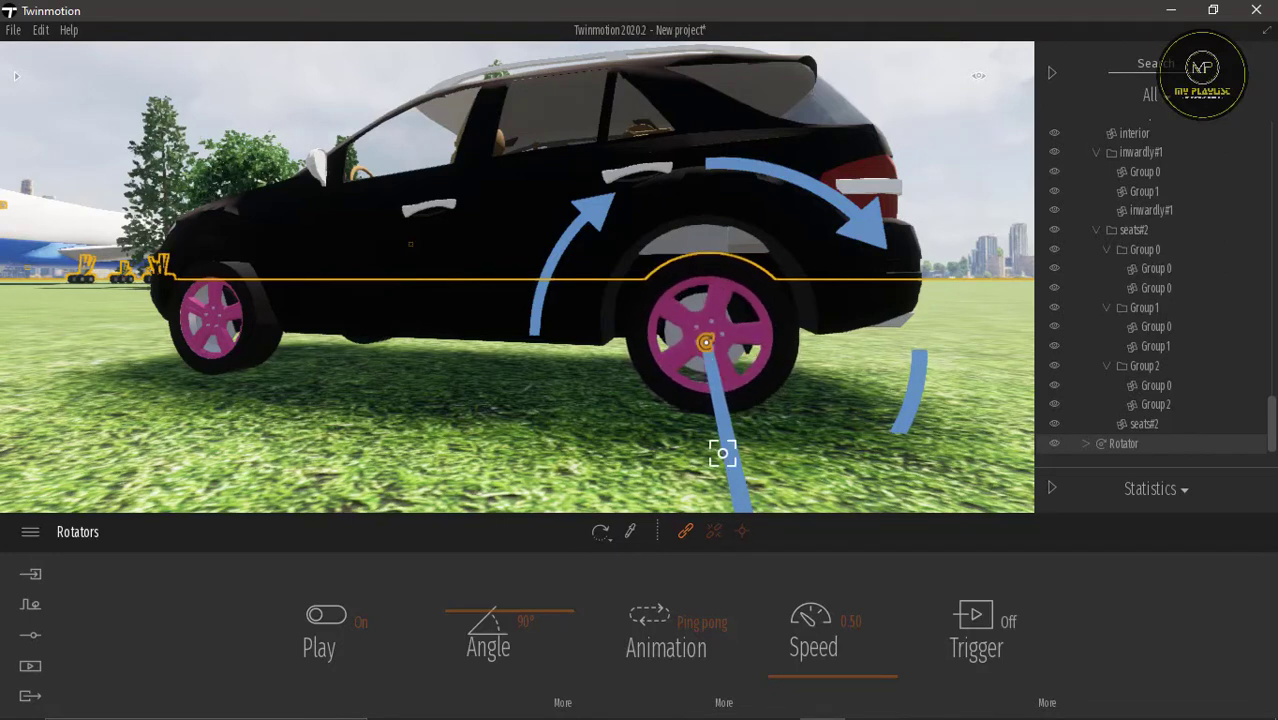
{"action": "left_click", "coordinate": [741, 533]}
{"action": "scroll", "coordinate": [740, 343], "scroll_direction": "up", "scroll_amount": 5}
{"action": "middle_click_drag", "start_coordinate": [740, 343], "coordinate": [660, 275]}
{"action": "left_click_drag", "start_coordinate": [662, 271], "coordinate": [666, 250]}
Set the wheel rotator's angle to 360° and its animation to Loop, and raise its speed.
{"action": "left_click", "coordinate": [334, 613]}
{"action": "scroll", "coordinate": [521, 344], "scroll_direction": "down", "scroll_amount": 5}
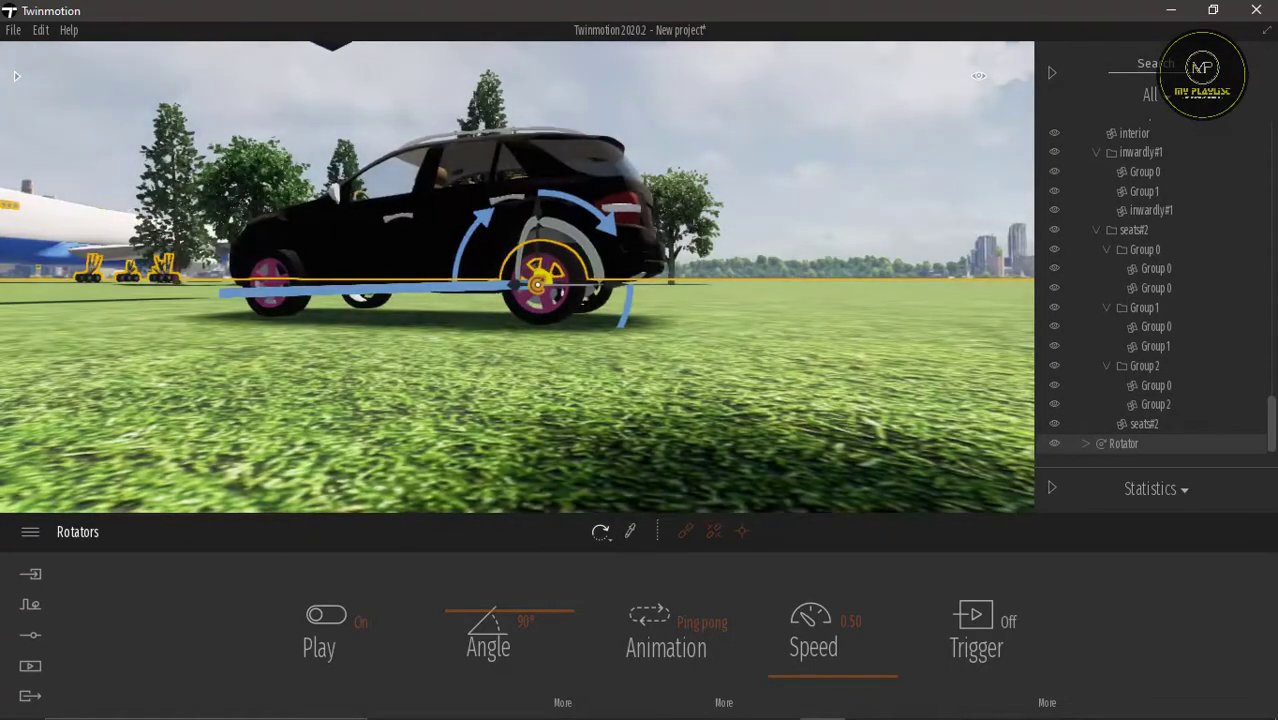
{"action": "right_click_drag", "start_coordinate": [521, 344], "coordinate": [521, 400]}
{"action": "middle_click_drag", "start_coordinate": [521, 344], "coordinate": [543, 423]}
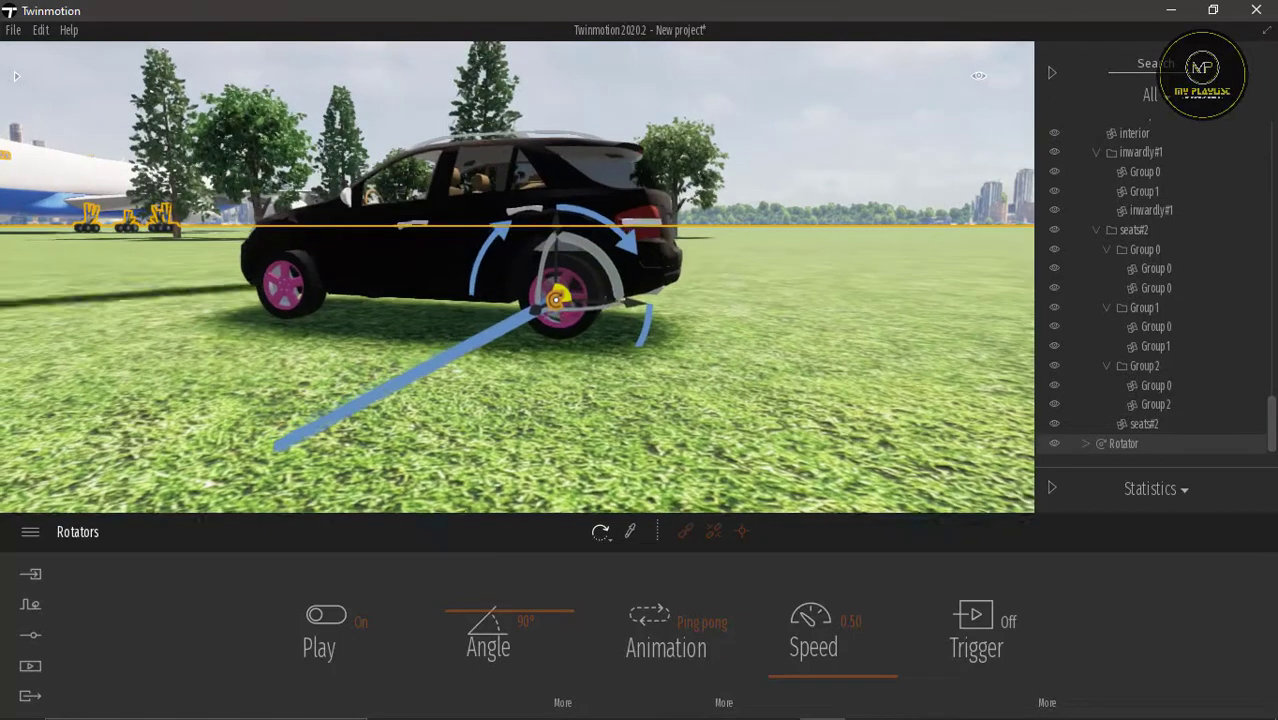
{"action": "left_click", "coordinate": [568, 314]}
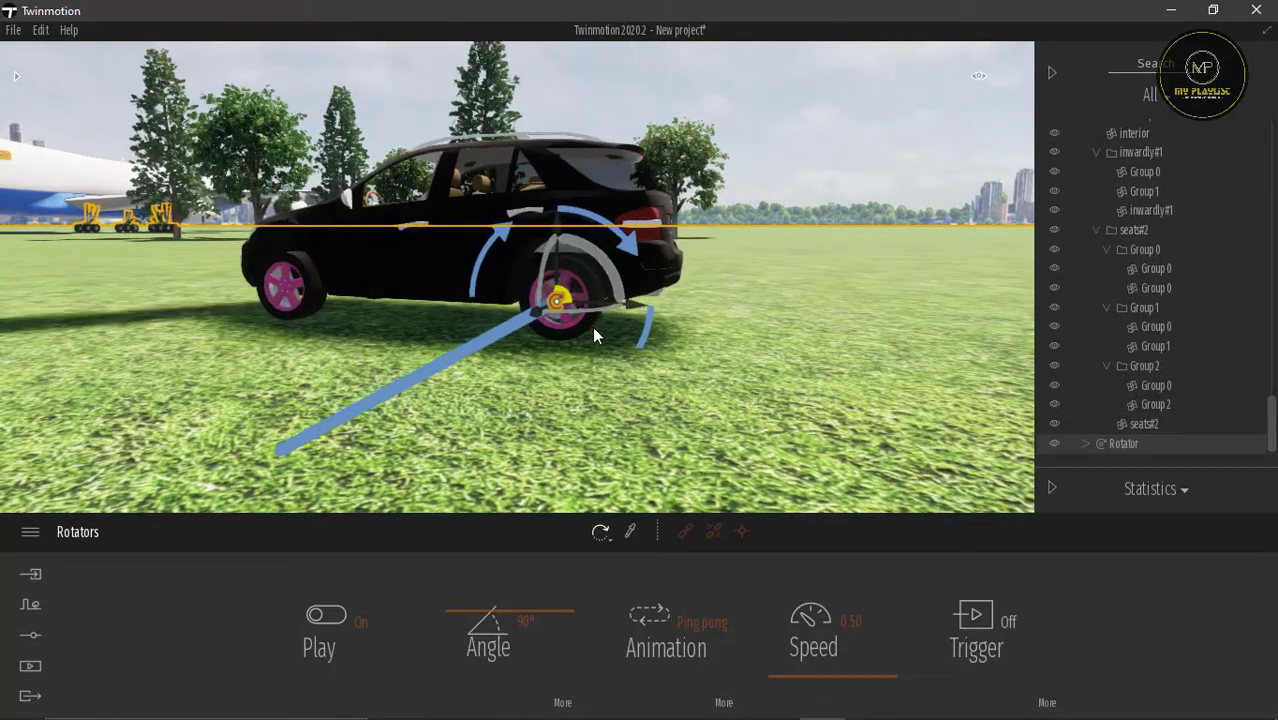
{"action": "middle_click_drag", "start_coordinate": [574, 369], "coordinate": [545, 351]}
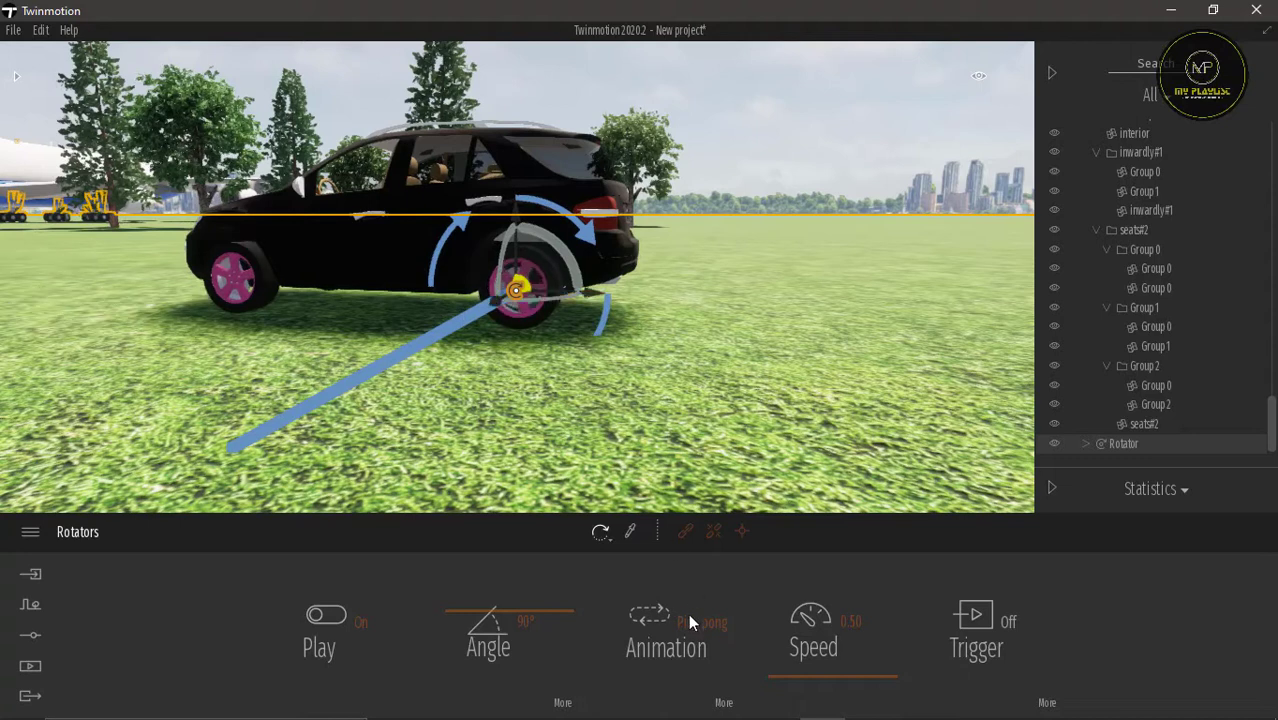
{"action": "left_click_drag", "start_coordinate": [505, 591], "coordinate": [510, 551]}
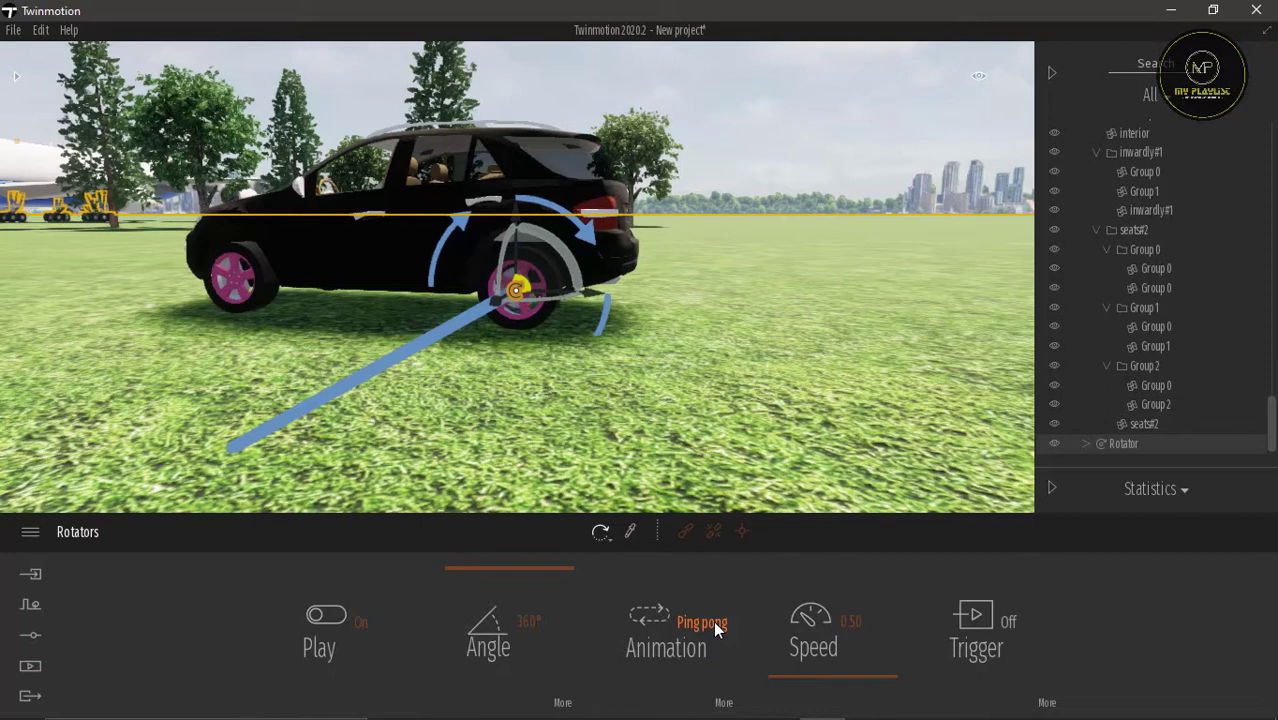
{"action": "left_click", "coordinate": [673, 570]}
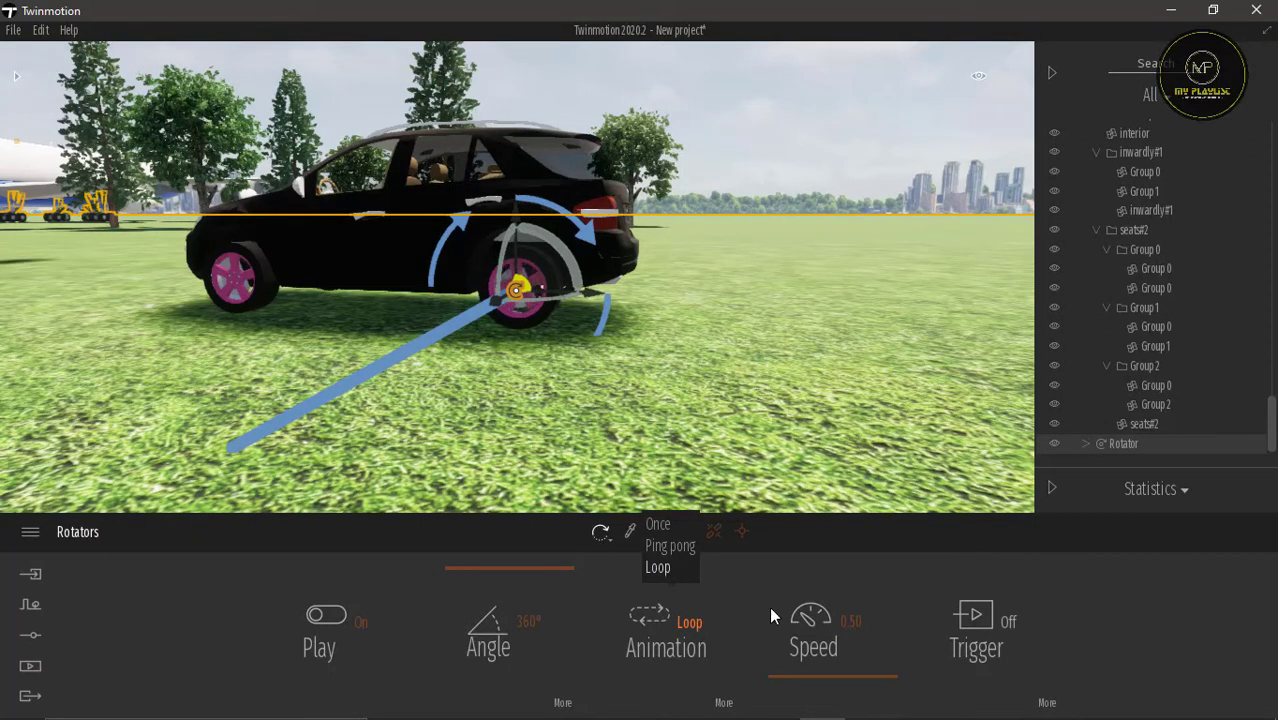
{"action": "left_click_drag", "start_coordinate": [833, 673], "coordinate": [843, 627]}
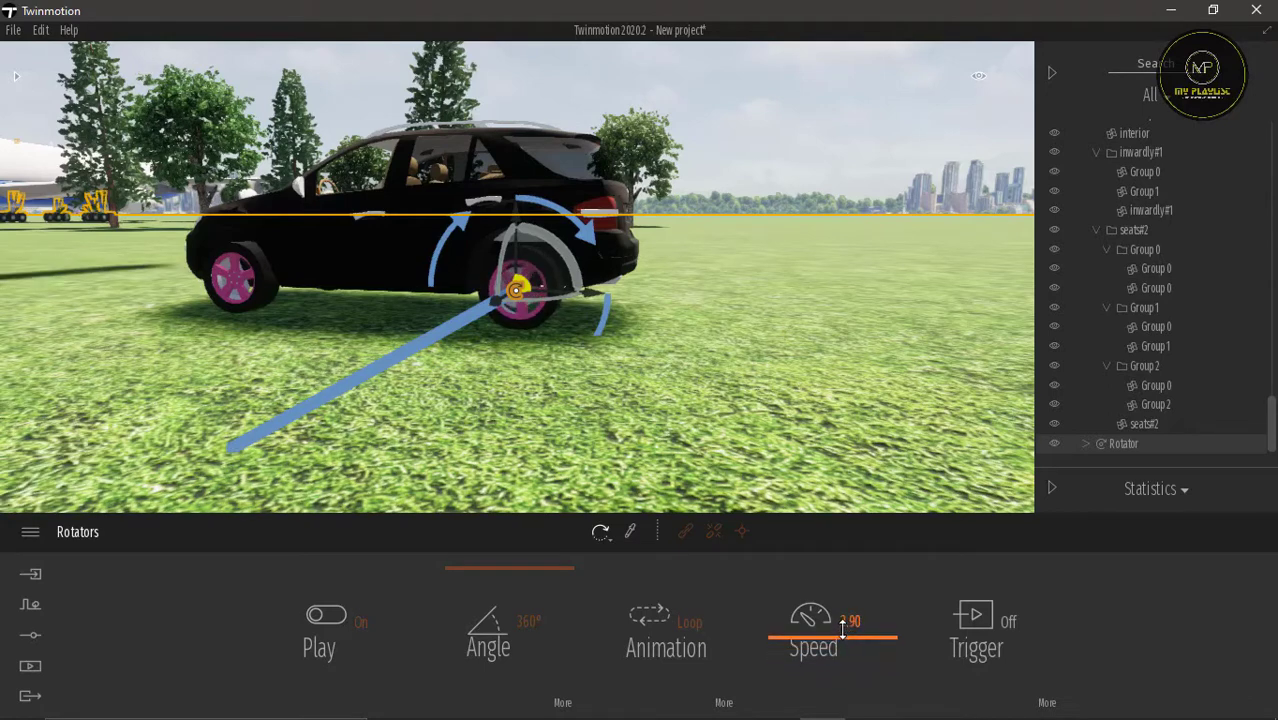
{"action": "left_click", "coordinate": [771, 397]}
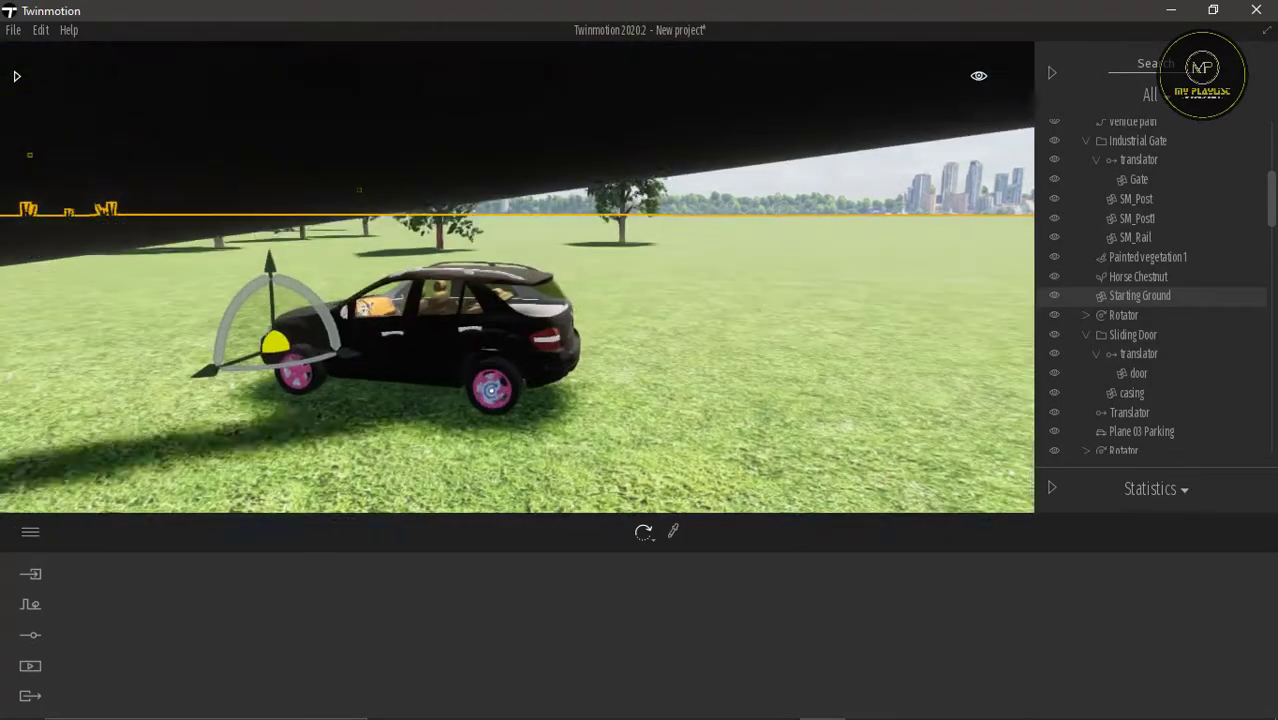
Locate the Lifting Barrier on the vehicle path and select its rotator in the scene graph.
{"action": "middle_click_drag", "start_coordinate": [592, 397], "coordinate": [528, 376]}
{"action": "right_click_drag", "start_coordinate": [529, 377], "coordinate": [520, 367]}
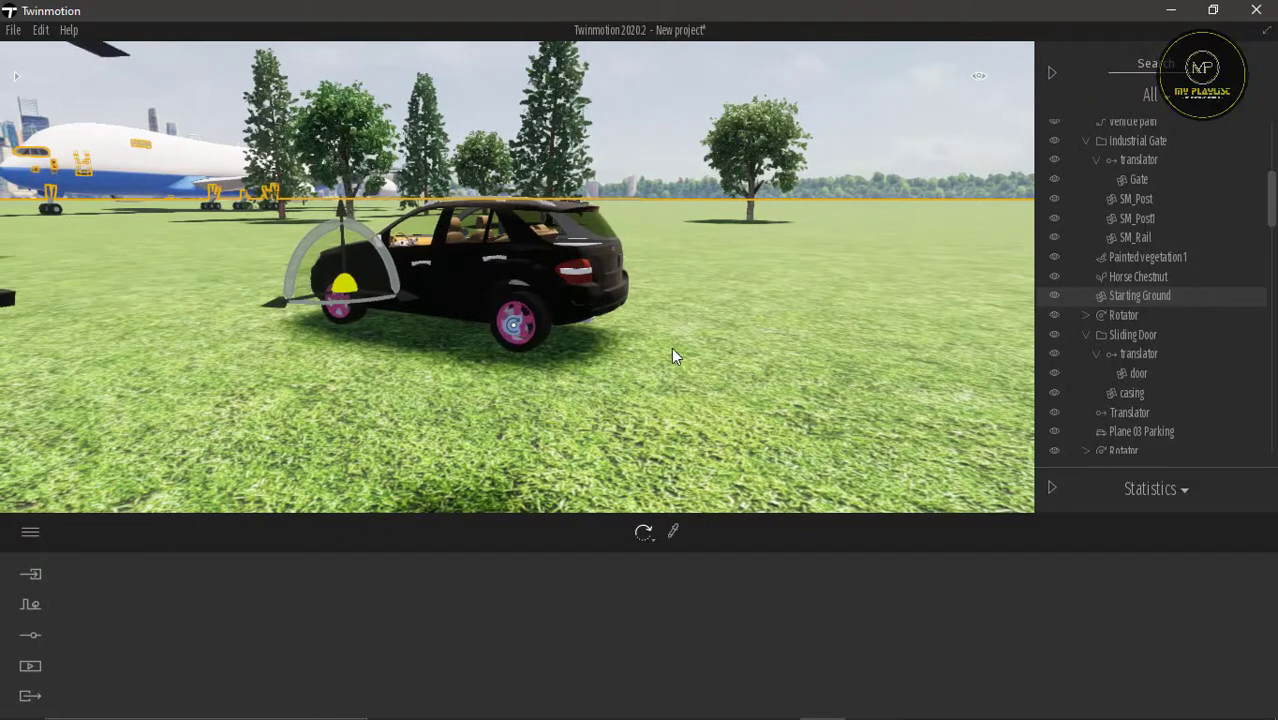
{"action": "middle_click_drag", "start_coordinate": [689, 348], "coordinate": [640, 367]}
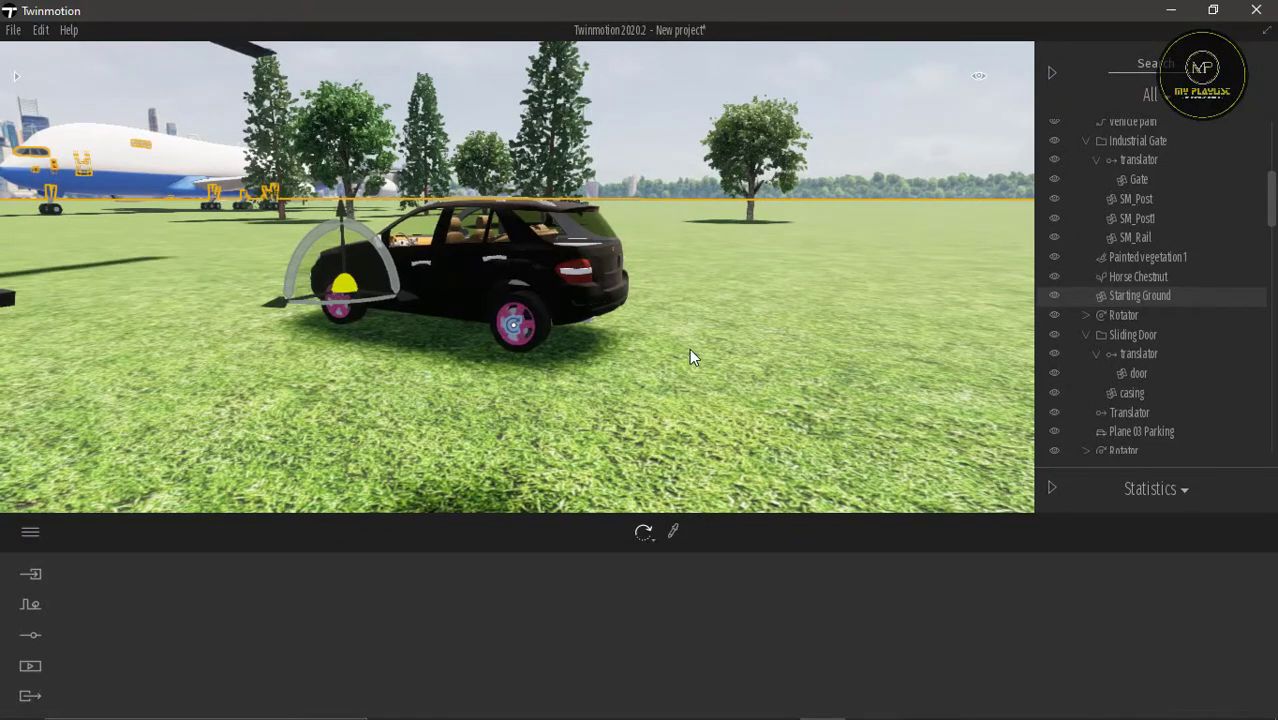
{"action": "right_click_drag", "start_coordinate": [640, 367], "coordinate": [540, 388]}
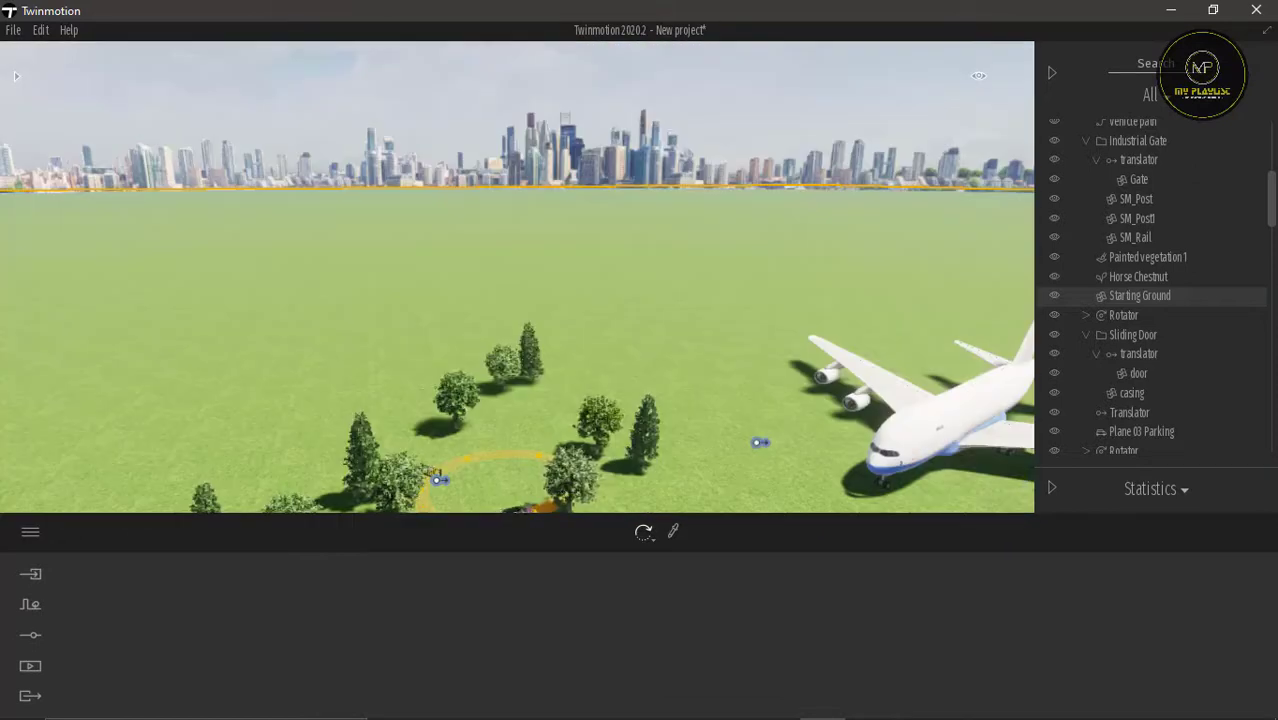
{"action": "middle_click_drag", "start_coordinate": [347, 502], "coordinate": [500, 310]}
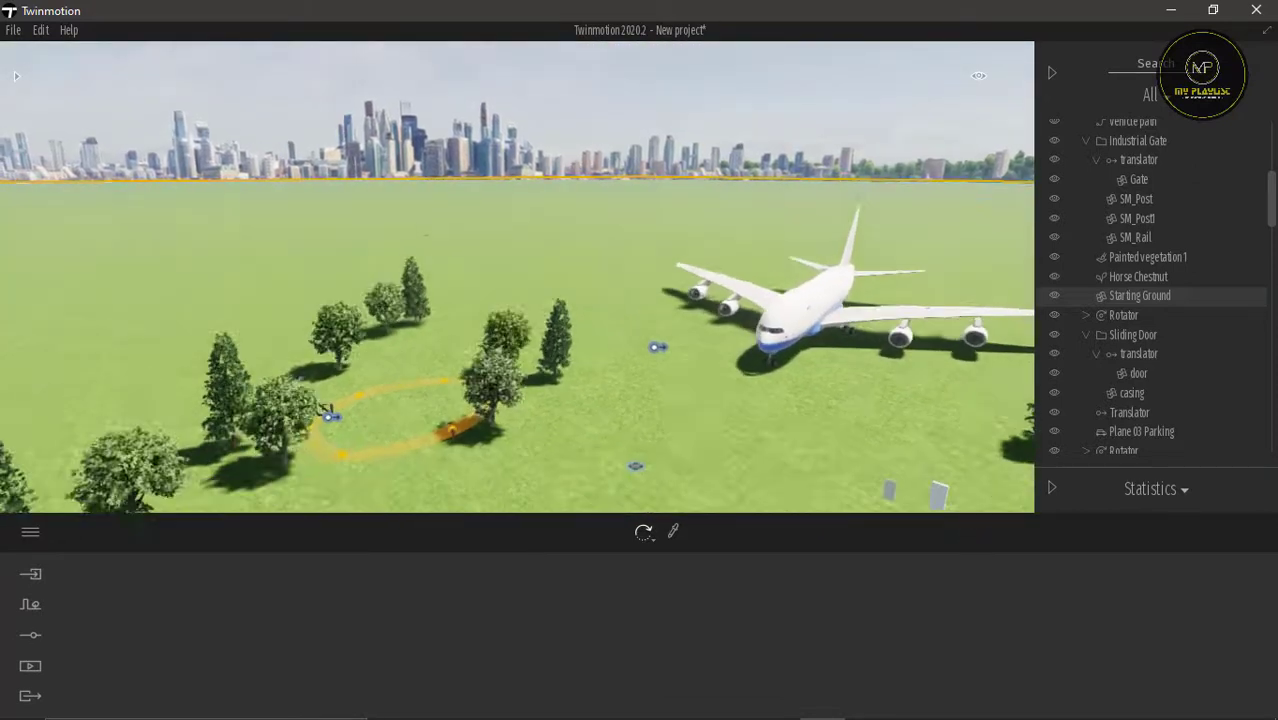
{"action": "scroll", "coordinate": [484, 311], "scroll_direction": "up", "scroll_amount": 8}
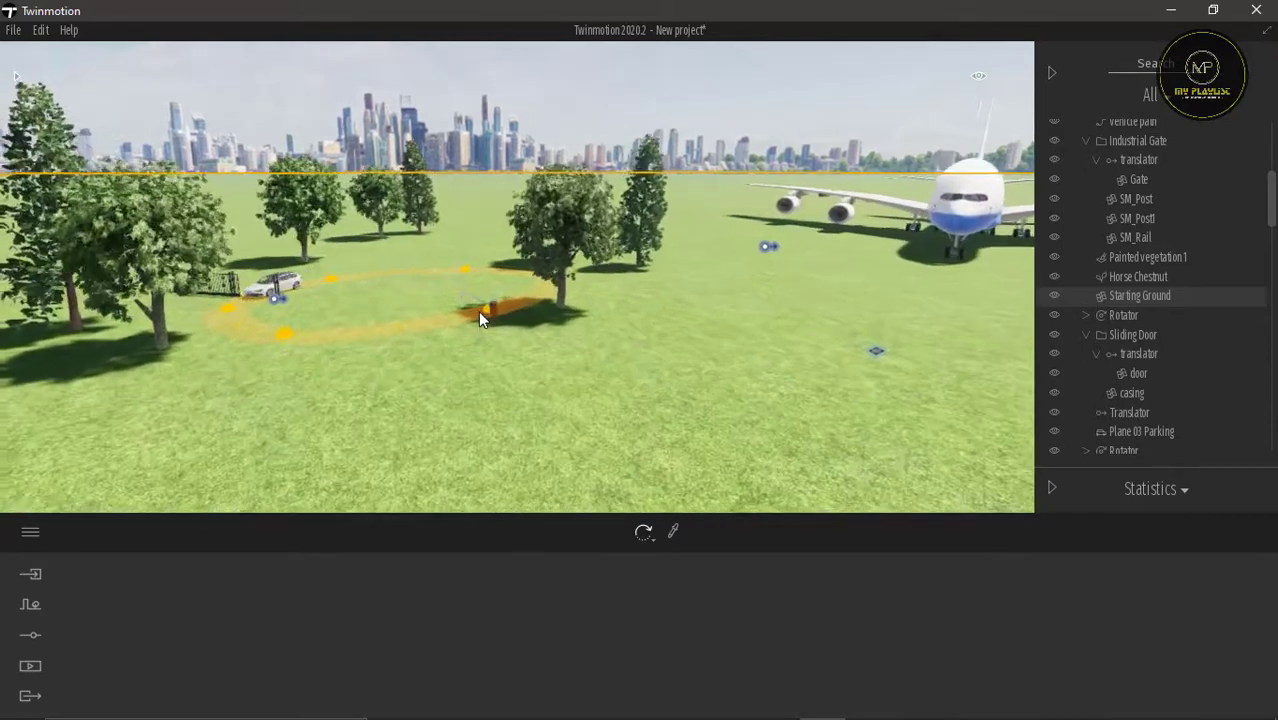
{"action": "double_click", "coordinate": [442, 350]}
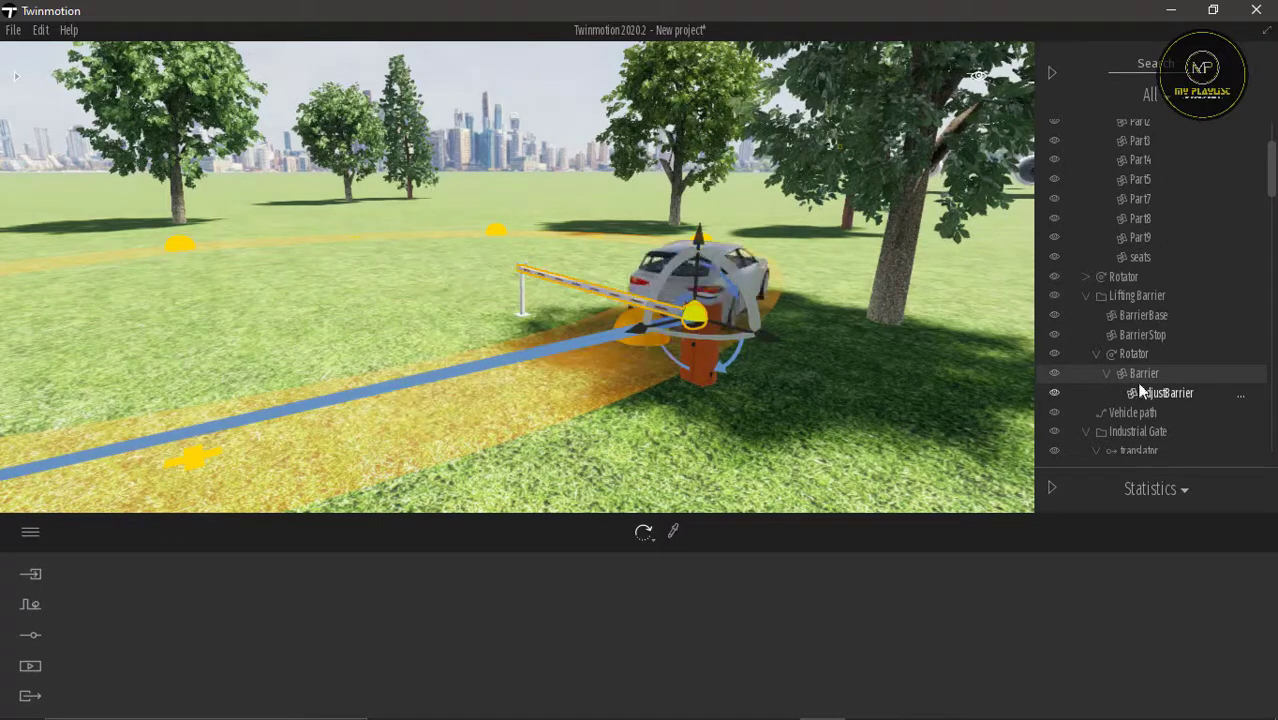
{"action": "left_click", "coordinate": [1134, 355]}
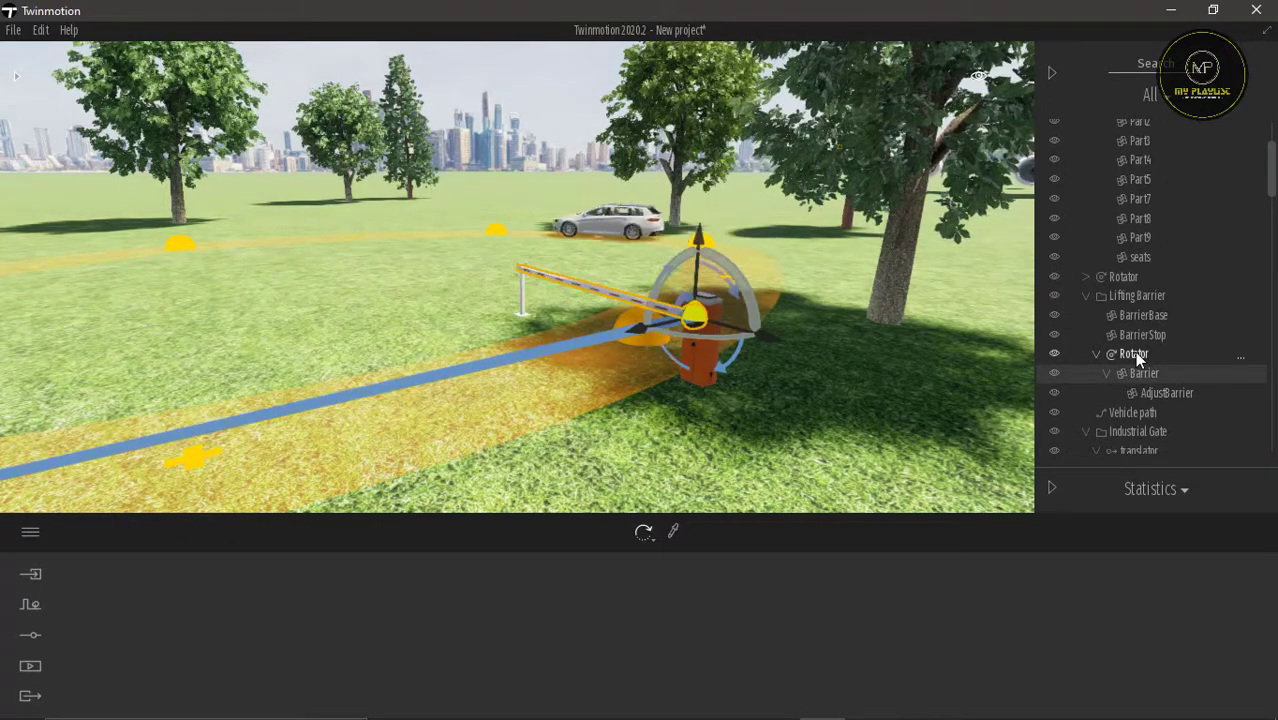
{"action": "left_click", "coordinate": [1134, 353]}
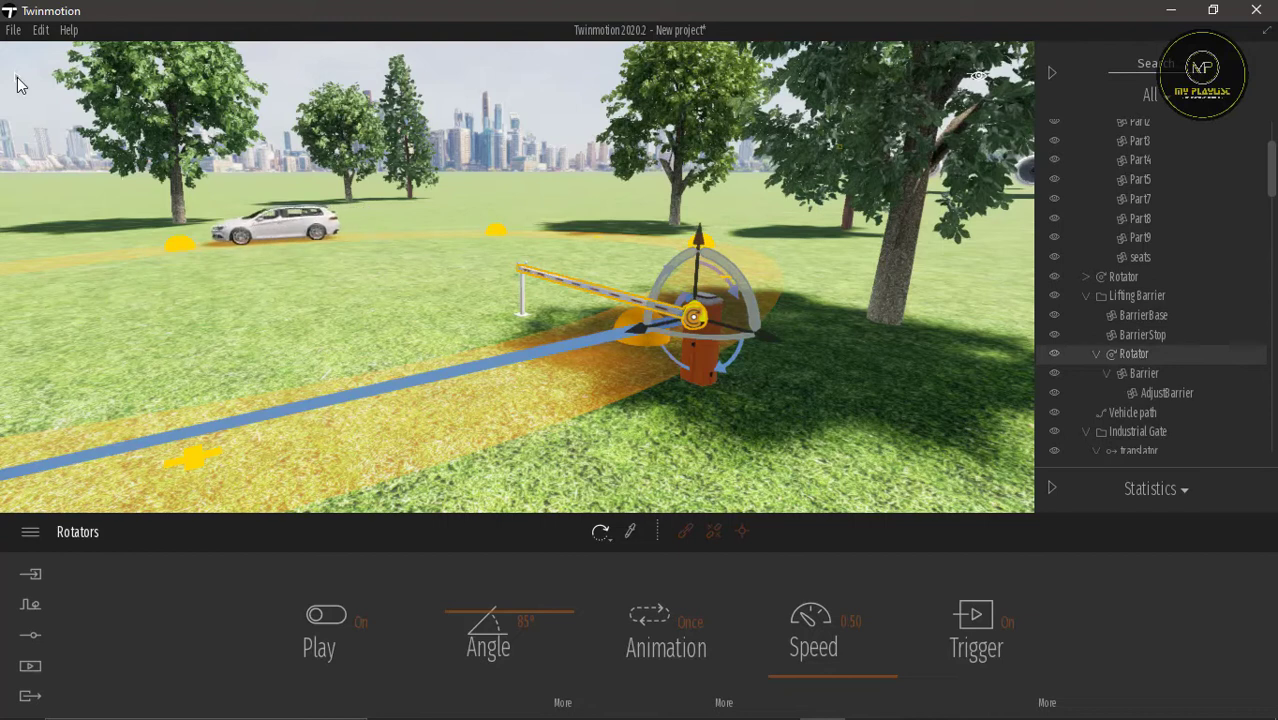
Set the trigger zone of the lifting barrier's rotator to 8.0 m and return to the rotator settings.
{"action": "left_click", "coordinate": [16, 76]}
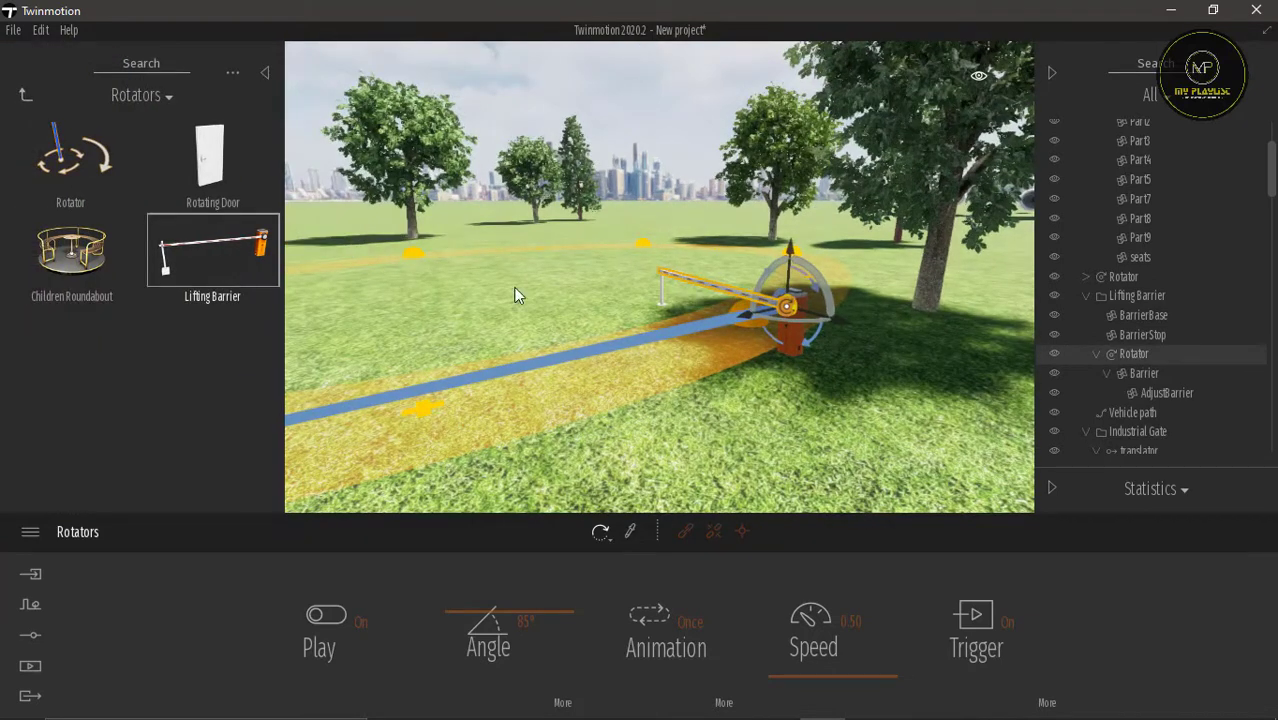
{"action": "left_click", "coordinate": [1045, 701]}
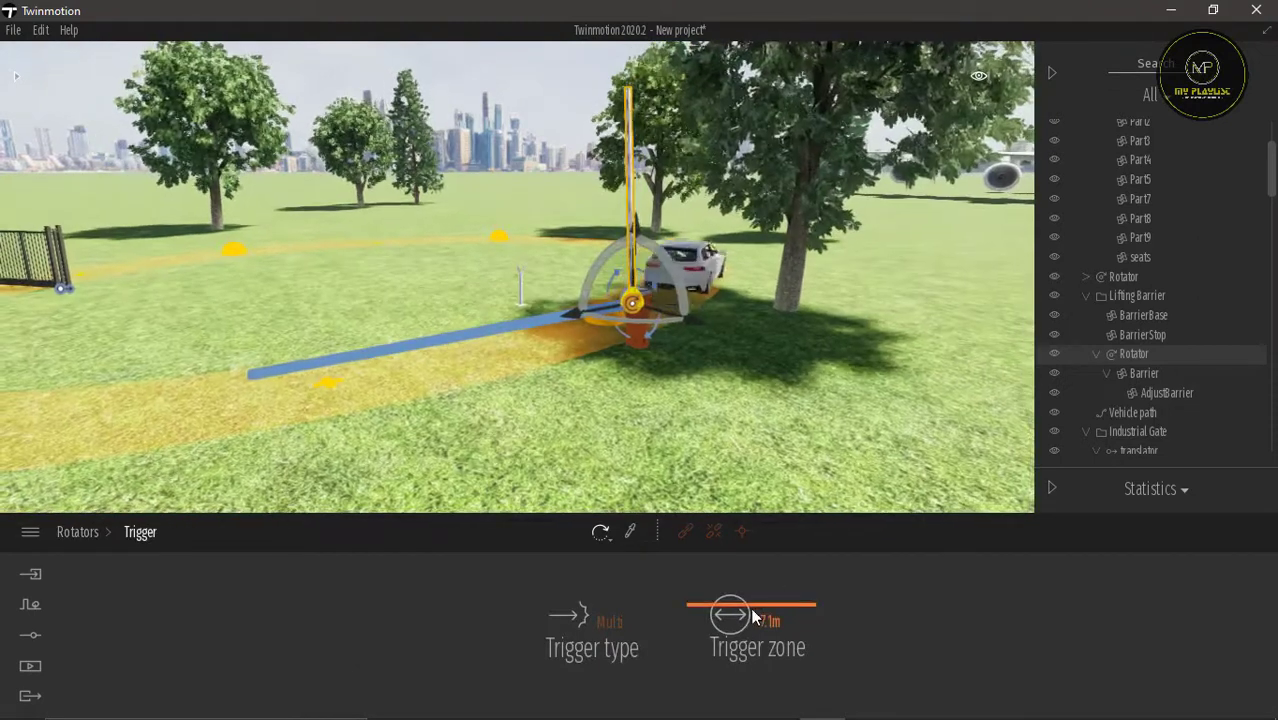
{"action": "left_click_drag", "start_coordinate": [748, 604], "coordinate": [748, 590]}
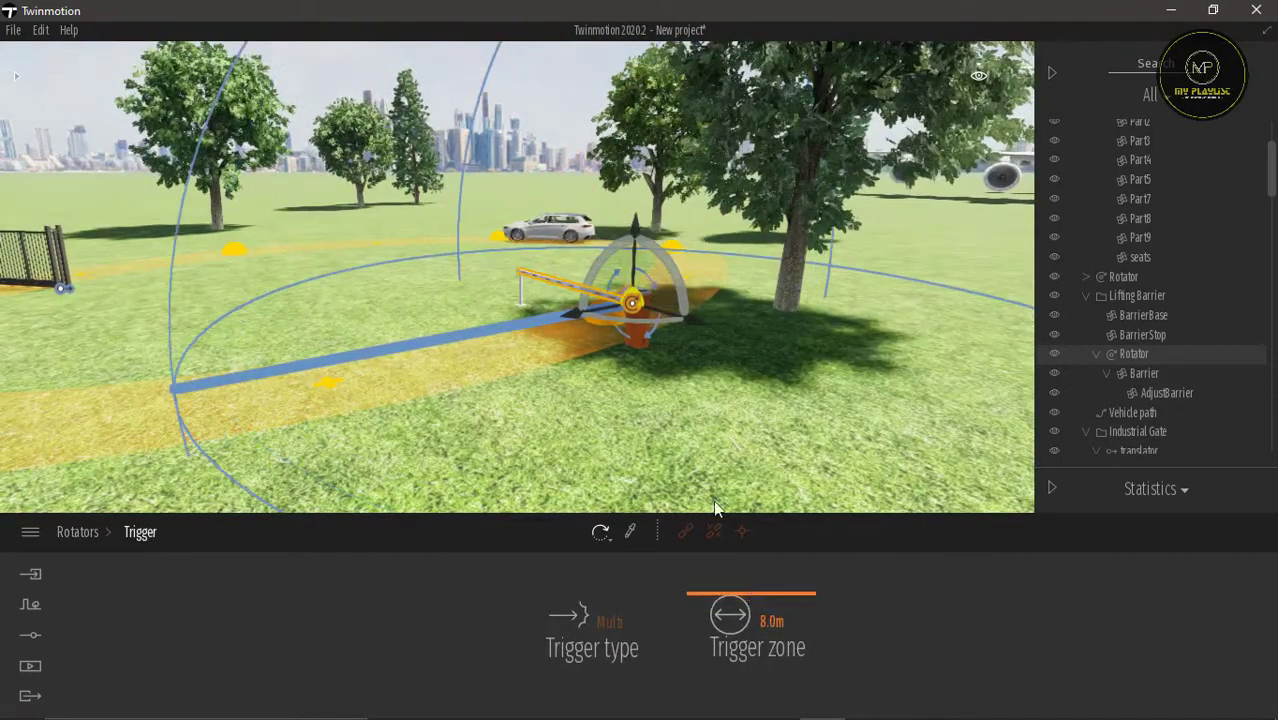
{"action": "right_click_drag", "start_coordinate": [722, 374], "coordinate": [634, 388]}
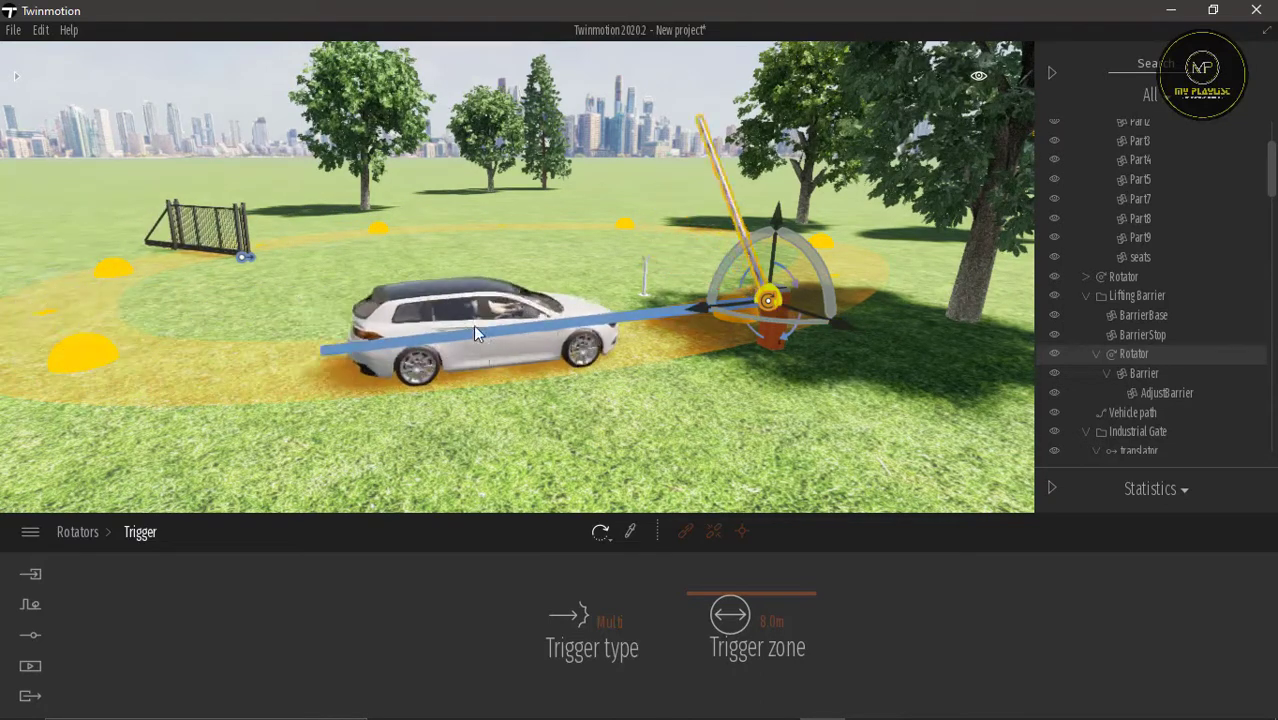
{"action": "left_click", "coordinate": [95, 533]}
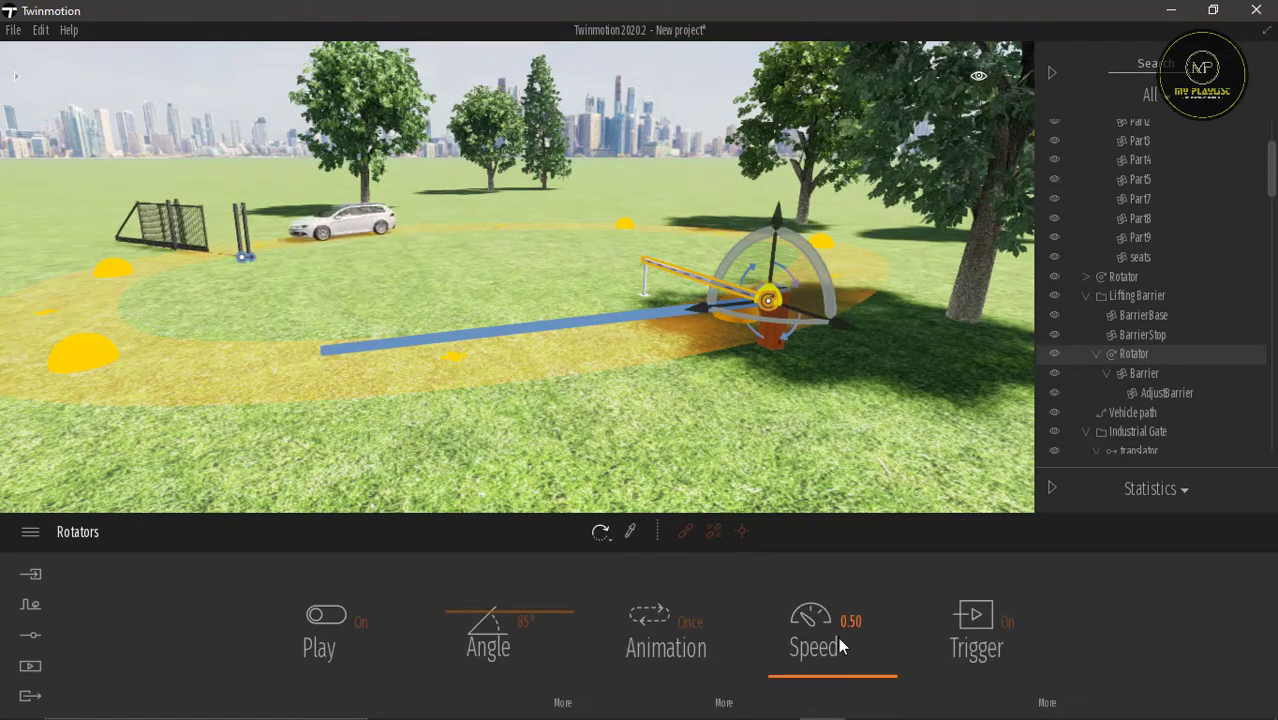
Locate the Industrial Gate on the vehicle path and select its translator to examine the animation settings.
{"action": "scroll", "coordinate": [140, 214], "scroll_direction": "up", "scroll_amount": 3}
{"action": "middle_click_drag", "start_coordinate": [140, 214], "coordinate": [329, 297]}
{"action": "scroll", "coordinate": [484, 401], "scroll_direction": "up", "scroll_amount": 3}
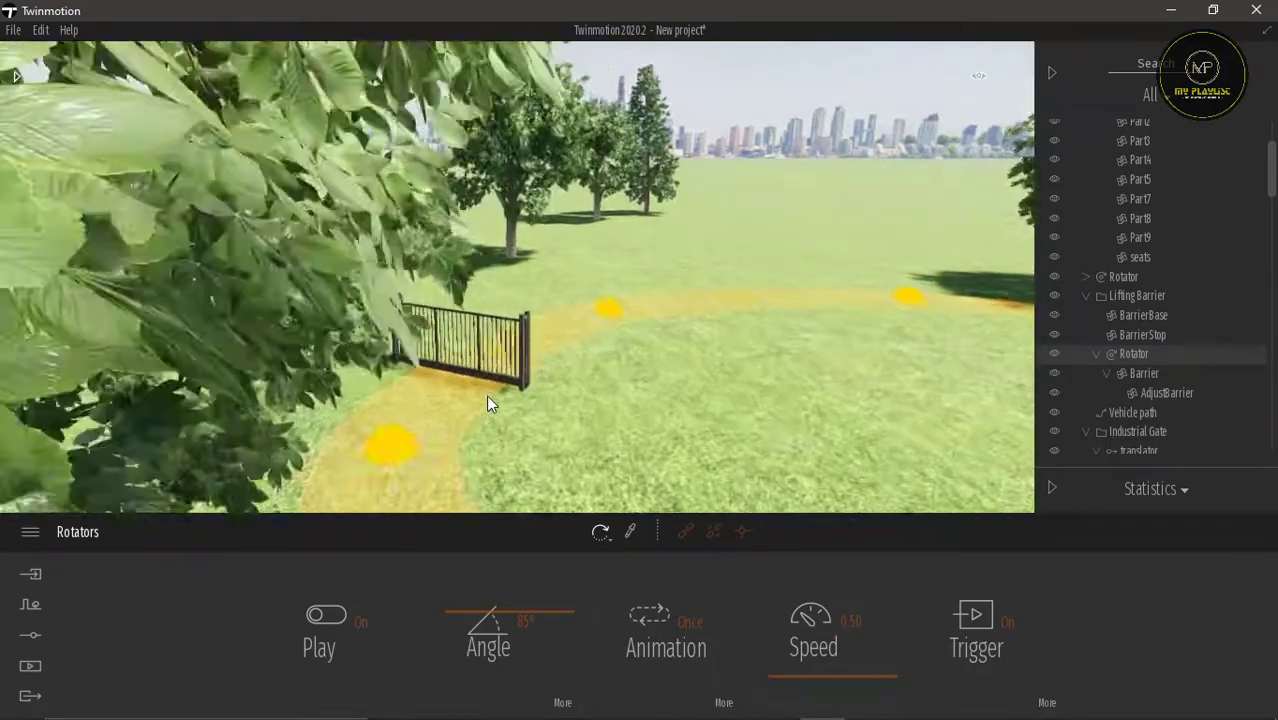
{"action": "left_click", "coordinate": [521, 413]}
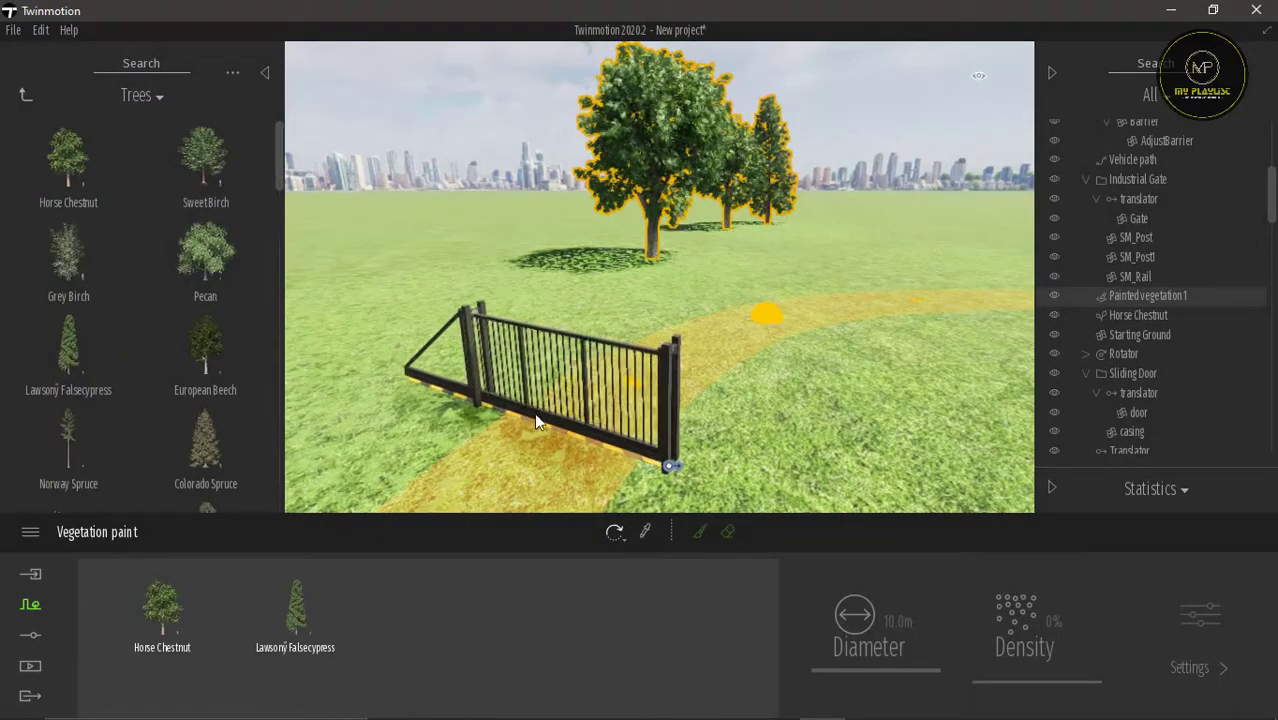
{"action": "left_click", "coordinate": [673, 471]}
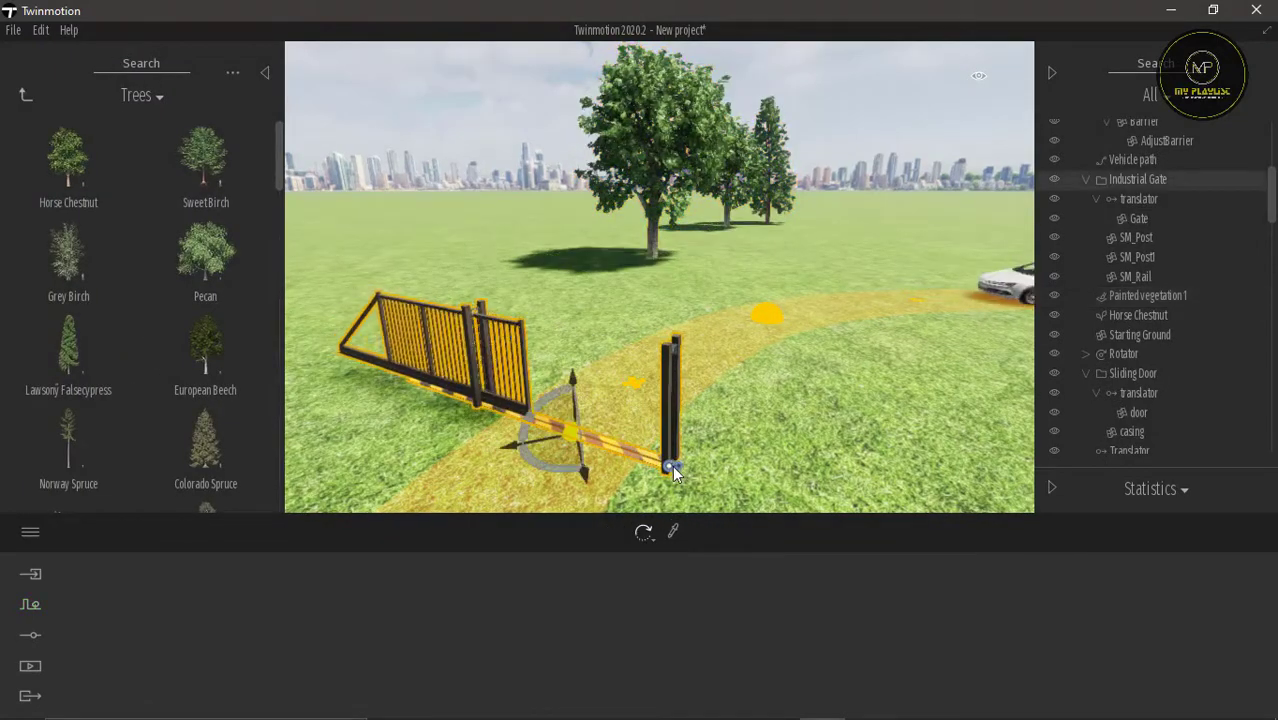
{"action": "left_click", "coordinate": [673, 467]}
{"action": "middle_click_drag", "start_coordinate": [653, 415], "coordinate": [675, 346]}
{"action": "middle_click_drag", "start_coordinate": [556, 476], "coordinate": [631, 366]}
{"action": "scroll", "coordinate": [613, 360], "scroll_direction": "up", "scroll_amount": 1}
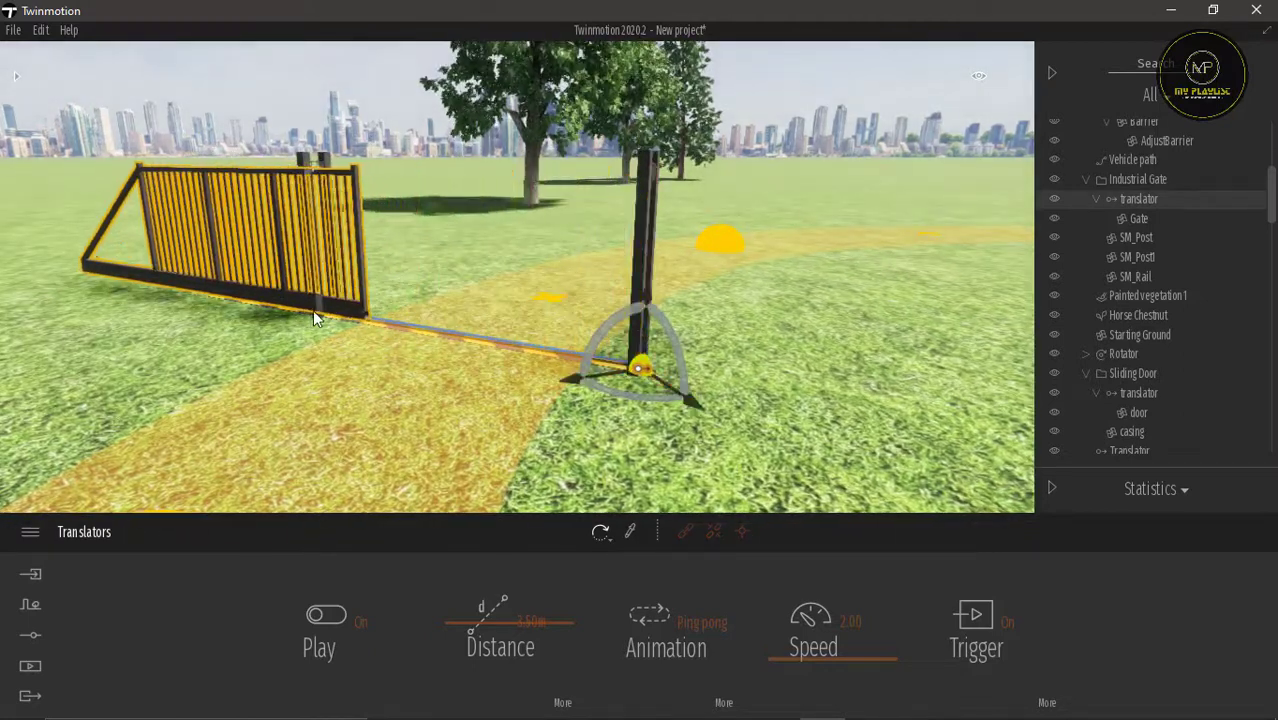
Try a travel distance of 19.10 m on the gate's translator, and restore it to 3.50 m.
{"action": "left_click", "coordinate": [505, 615]}
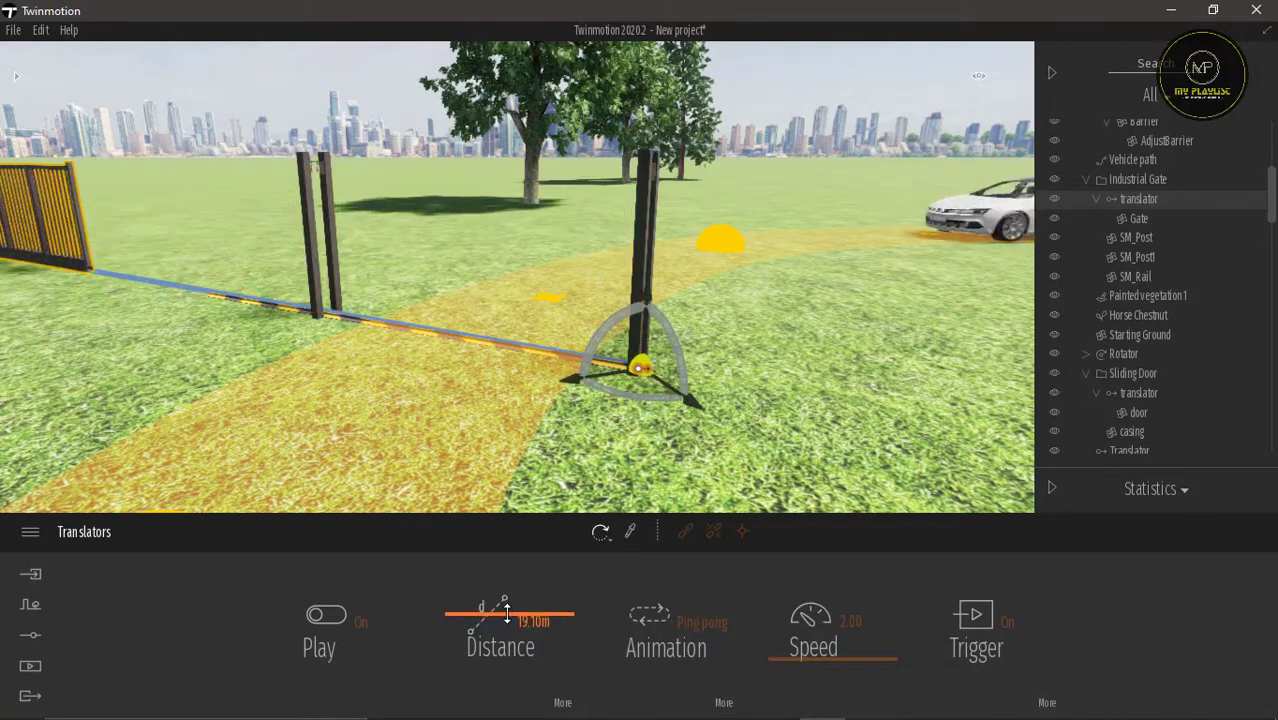
{"action": "left_click_drag", "start_coordinate": [505, 622], "coordinate": [507, 617]}
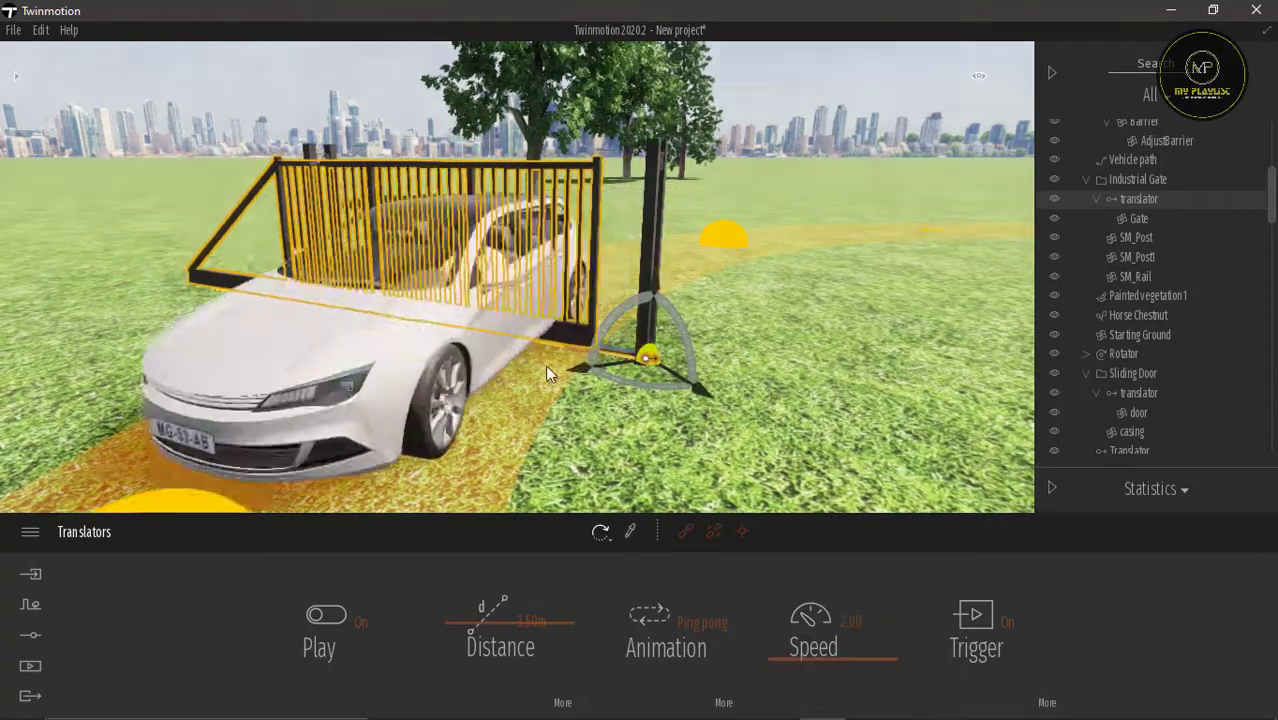
{"action": "scroll", "coordinate": [597, 306], "scroll_direction": "down", "scroll_amount": 3}
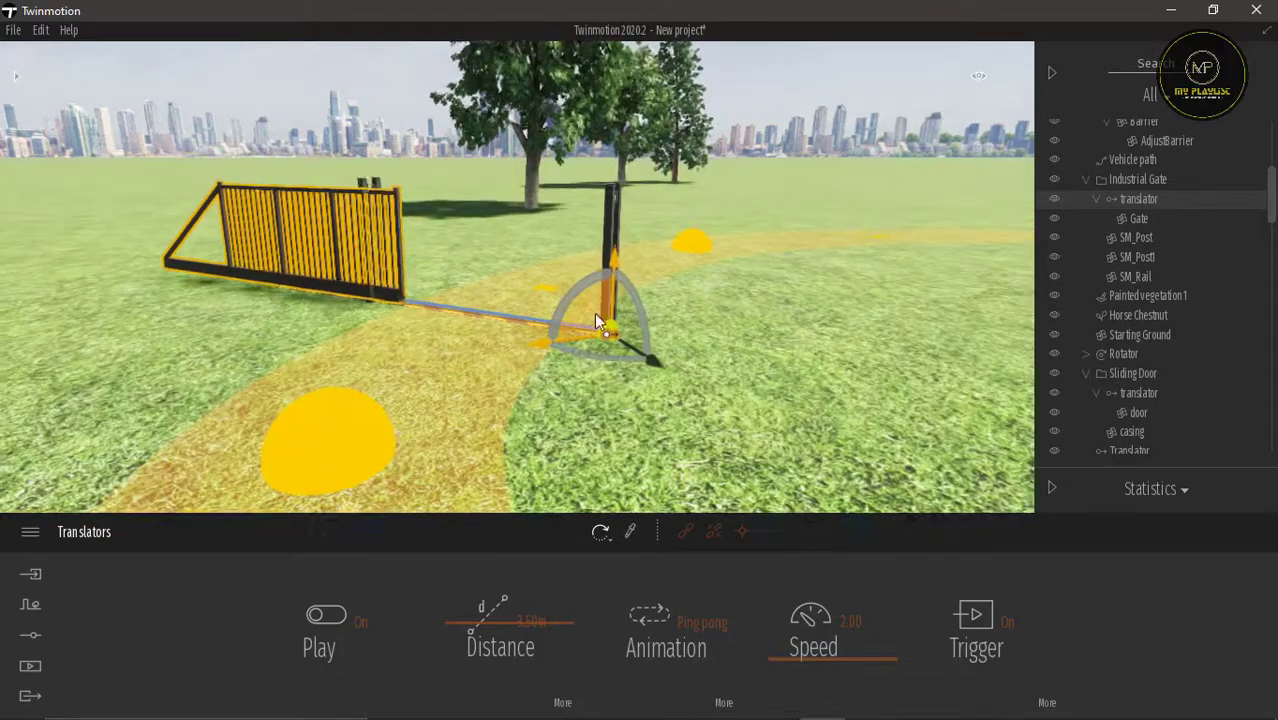
{"action": "scroll", "coordinate": [555, 365], "scroll_direction": "down", "scroll_amount": 5}
{"action": "middle_click_drag", "start_coordinate": [557, 369], "coordinate": [526, 319]}
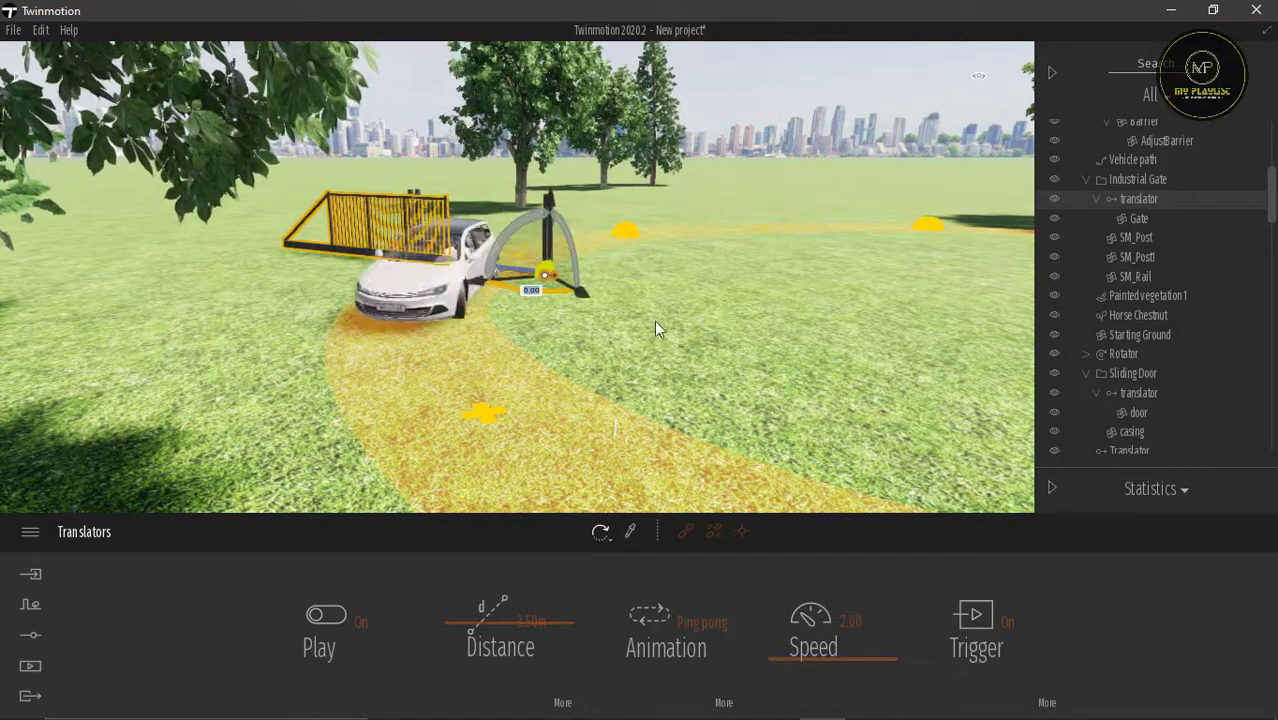
{"action": "scroll", "coordinate": [610, 330], "scroll_direction": "down", "scroll_amount": 3}
{"action": "scroll", "coordinate": [610, 334], "scroll_direction": "down", "scroll_amount": 2}
{"action": "middle_click_drag", "start_coordinate": [673, 384], "coordinate": [651, 377]}
{"action": "scroll", "coordinate": [650, 376], "scroll_direction": "down", "scroll_amount": 3}
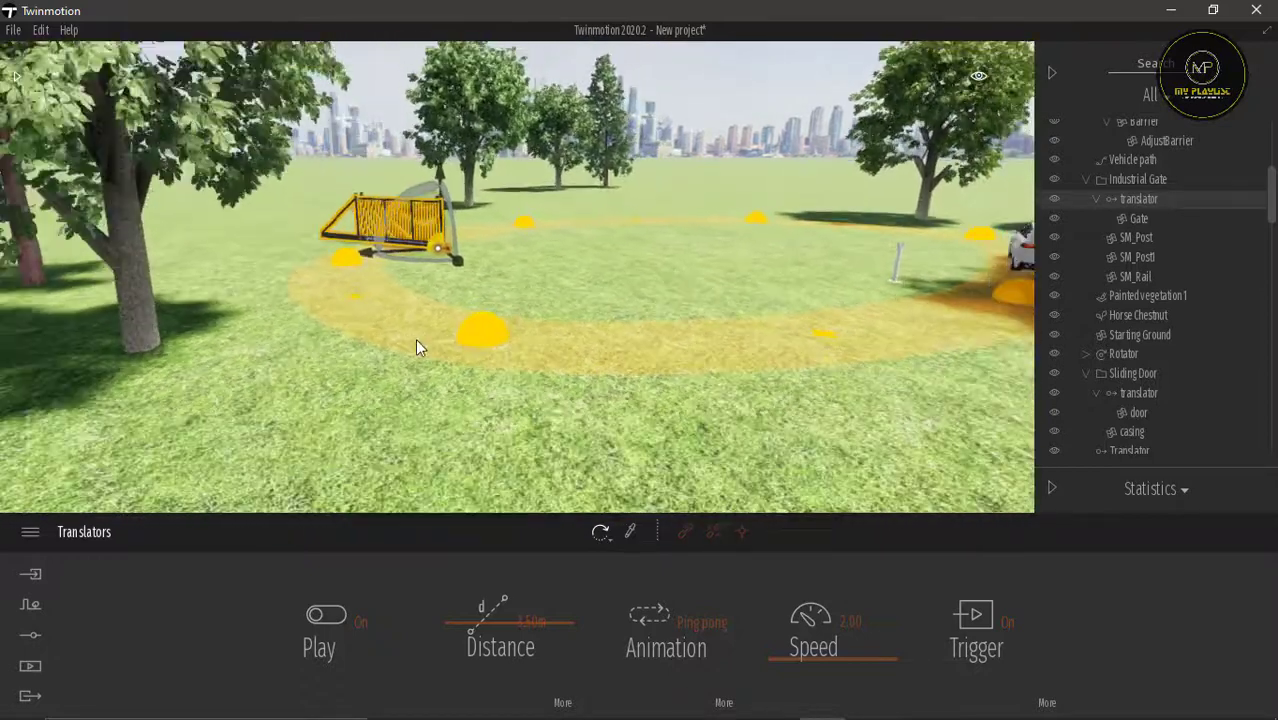
Browse the library to the Animators category with its Rotators and Translators folders.
{"action": "left_click", "coordinate": [15, 78]}
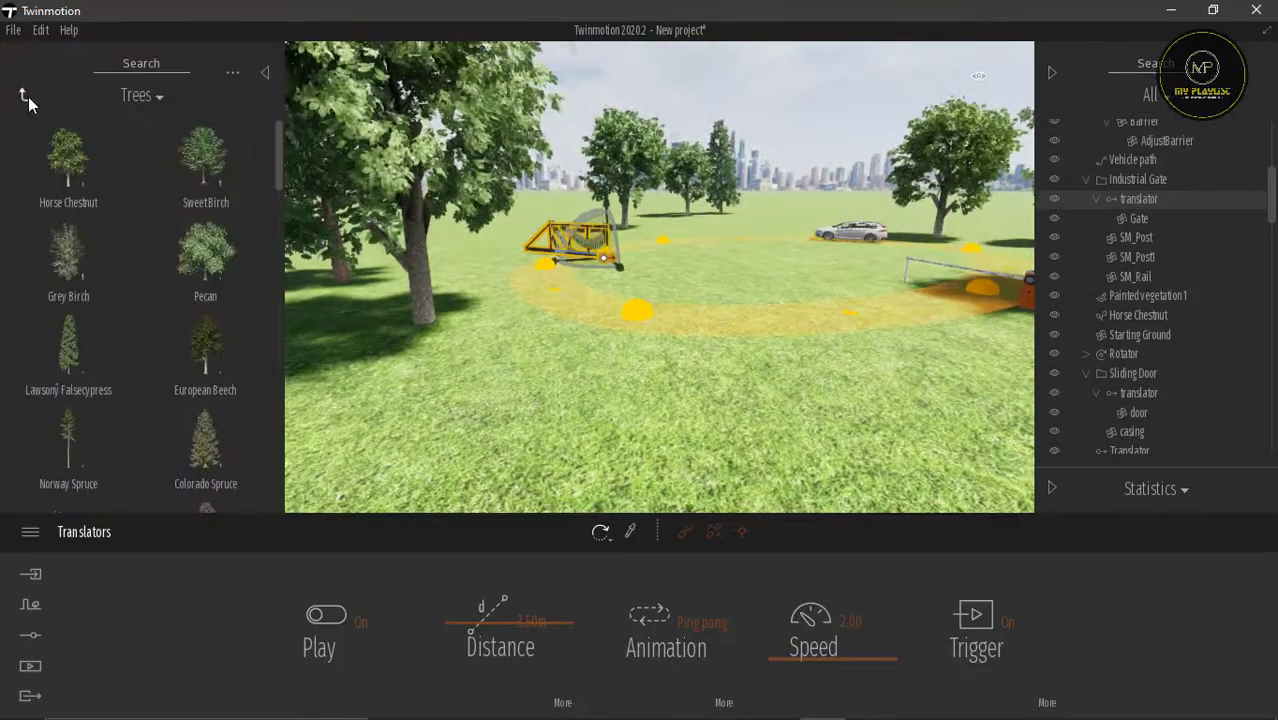
{"action": "left_click", "coordinate": [25, 96]}
{"action": "left_click", "coordinate": [26, 97]}
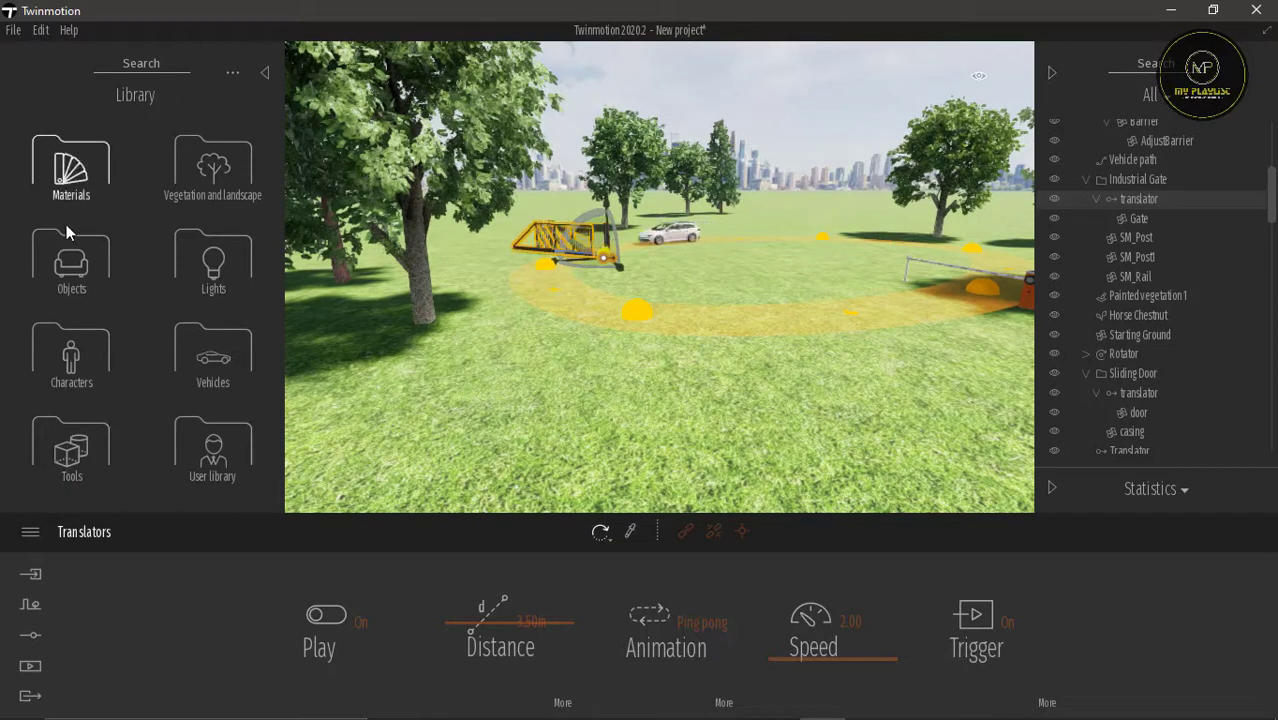
{"action": "left_click", "coordinate": [72, 360]}
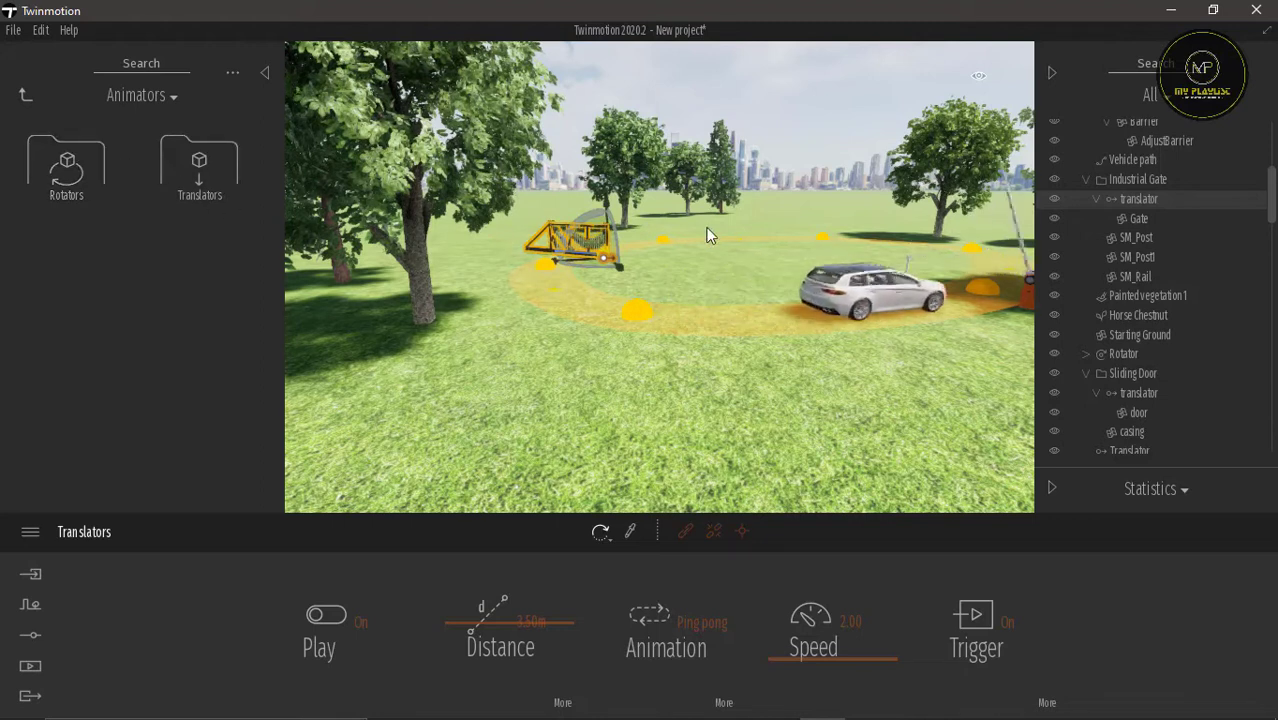
{"action": "right_click_drag", "start_coordinate": [721, 251], "coordinate": [829, 231]}
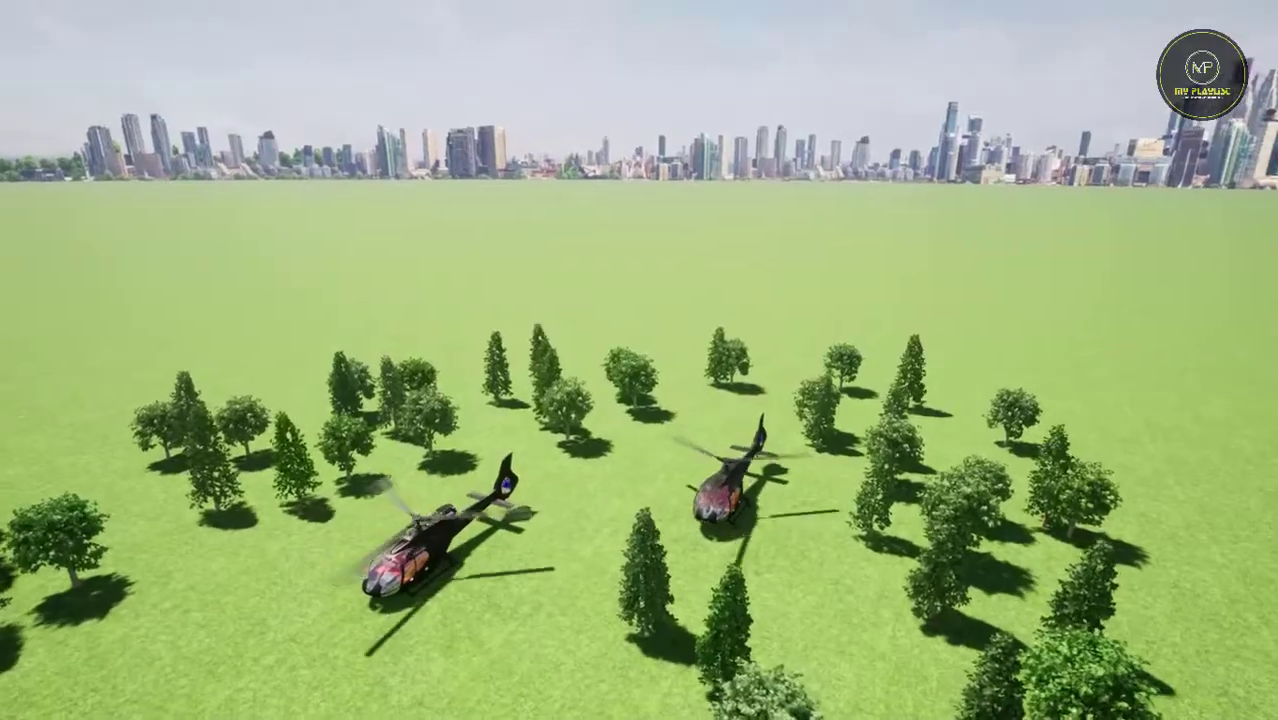